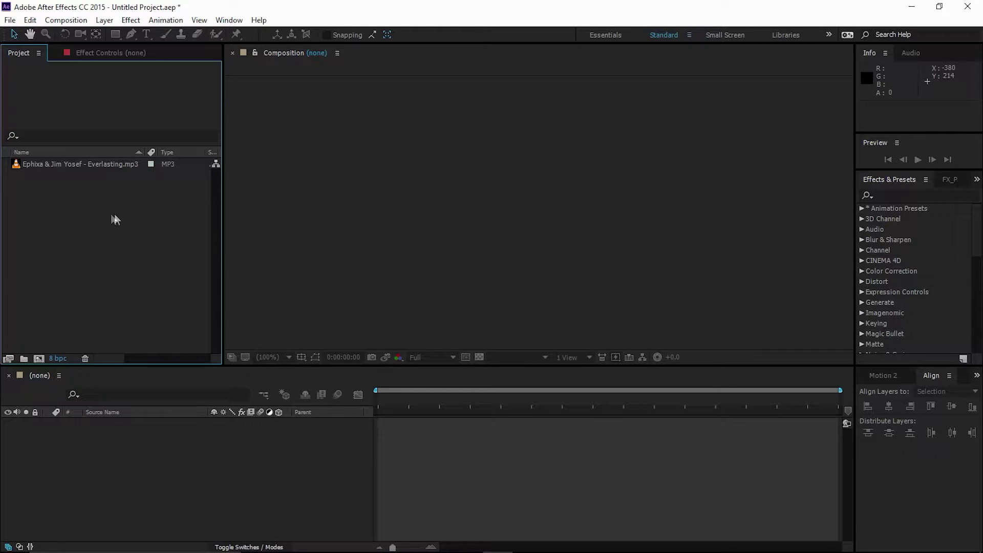
Step: Create the 'Element with audio' composition and drag the Everlasting mp3 into its timeline
click(57, 21)
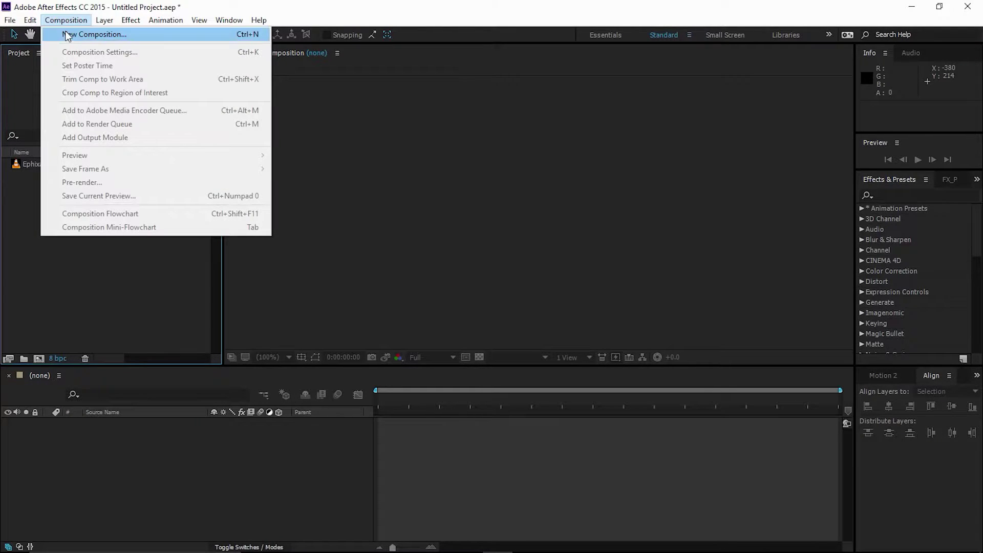
click(72, 33)
text(Elen)
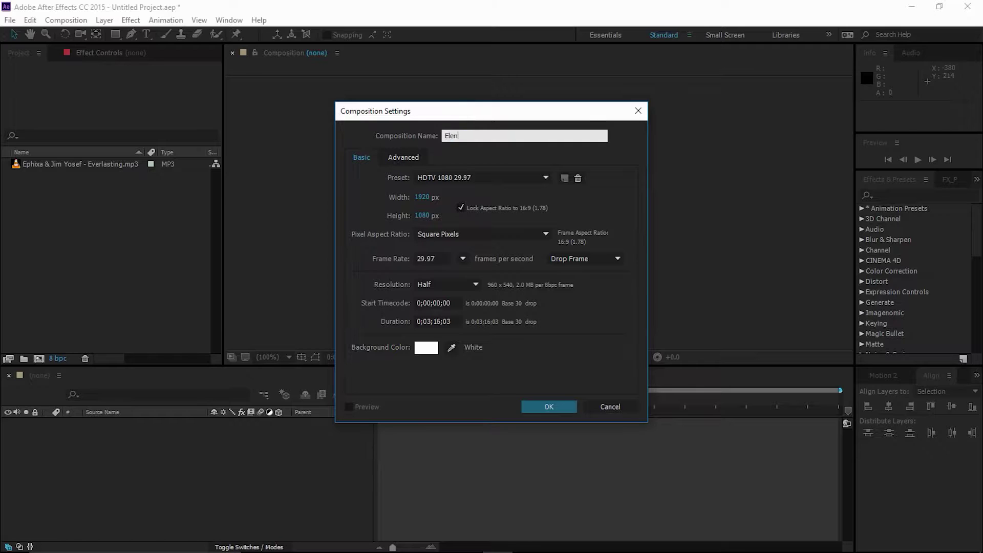
text(ment )
text(ith audio)
click(549, 408)
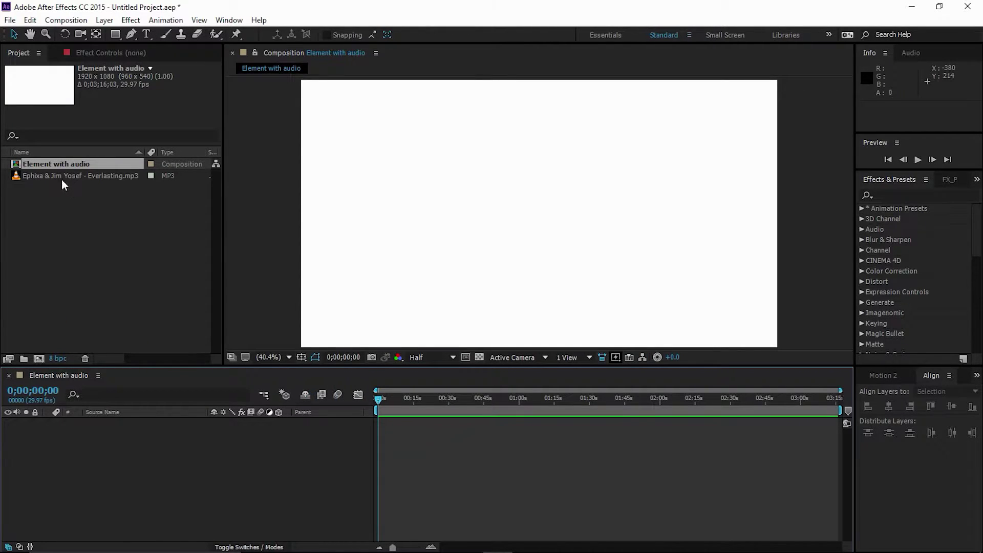
click(62, 179)
drag(138, 235, 177, 442)
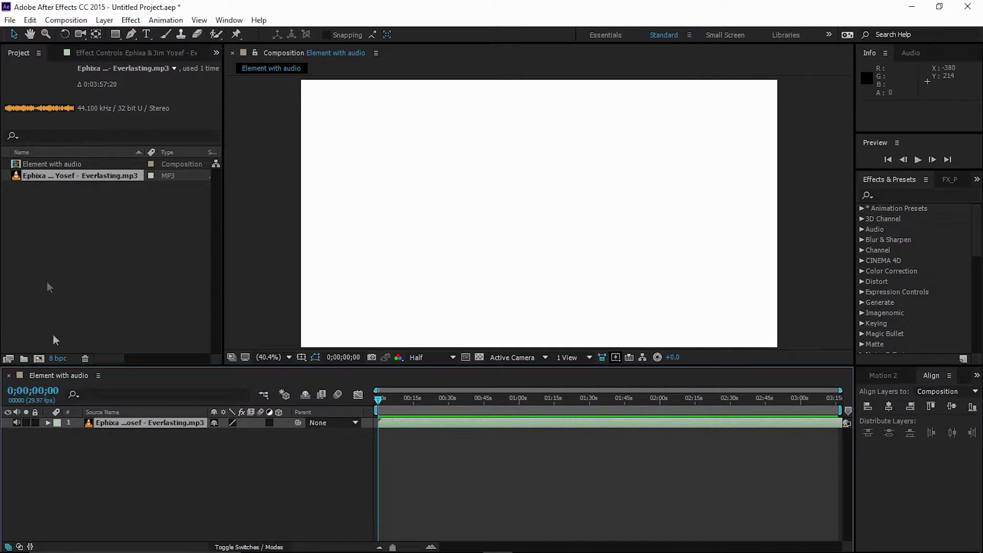
Step: Create E3D and BG solids with Ctrl+Y, moving BG below the audio track
key(ctrl+y)
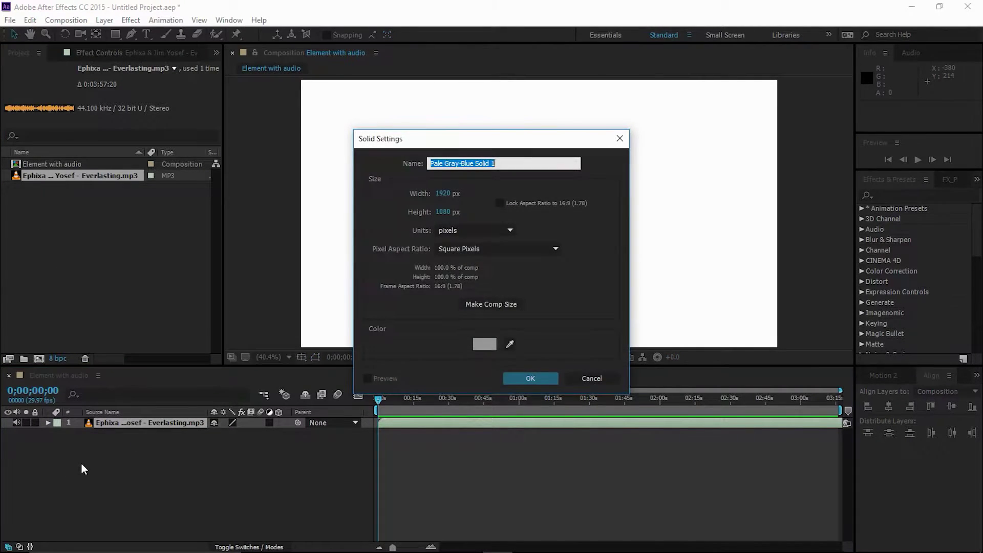
text(E)
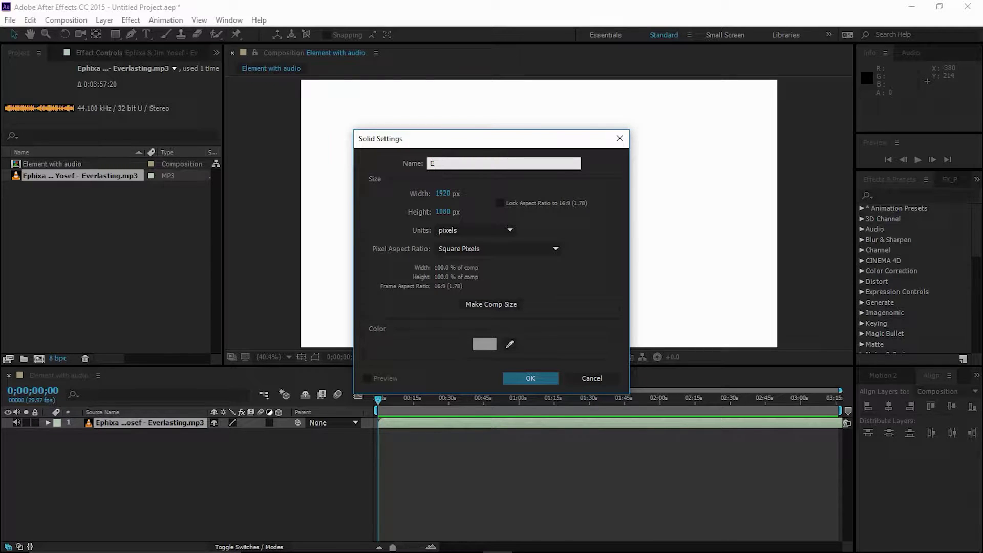
text(3D)
key(Return)
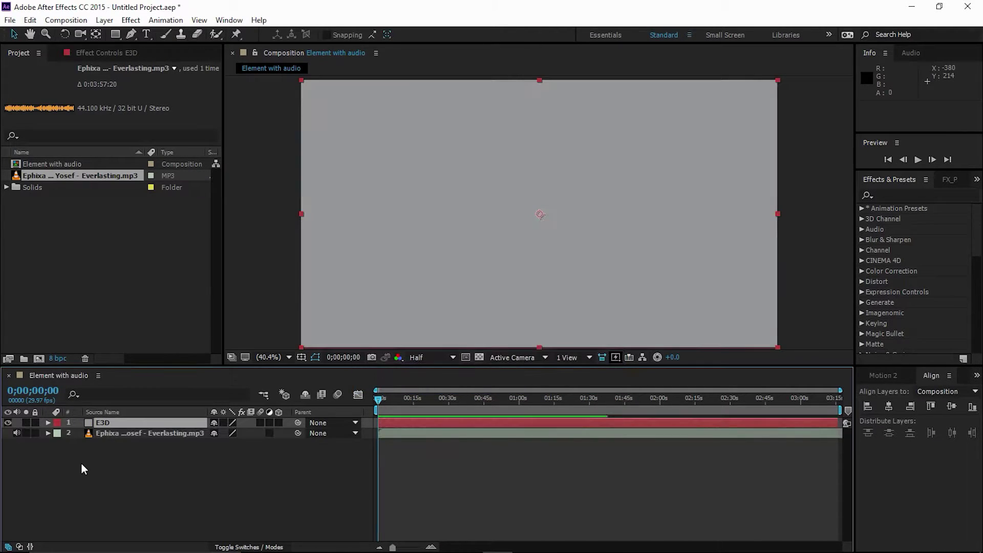
key(ctrl+y)
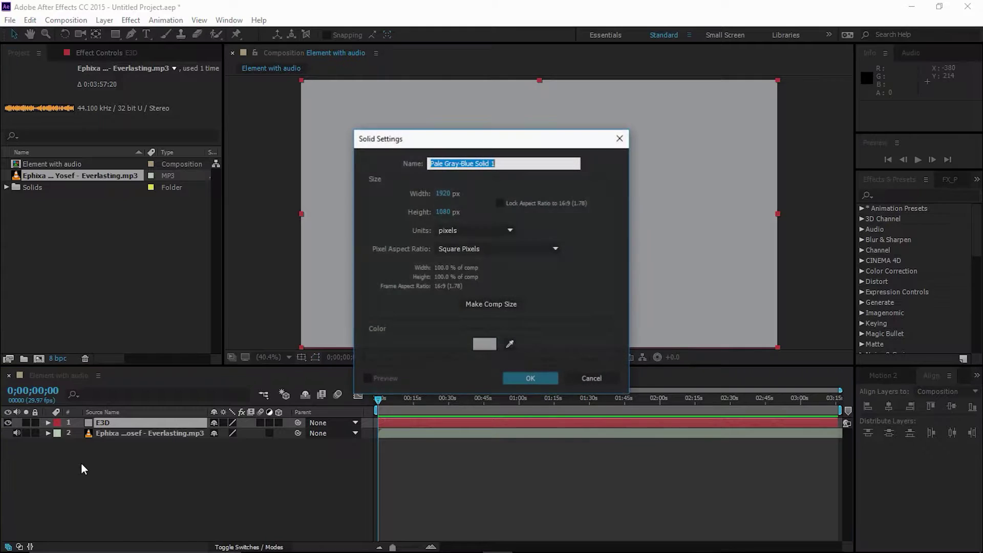
text(B)
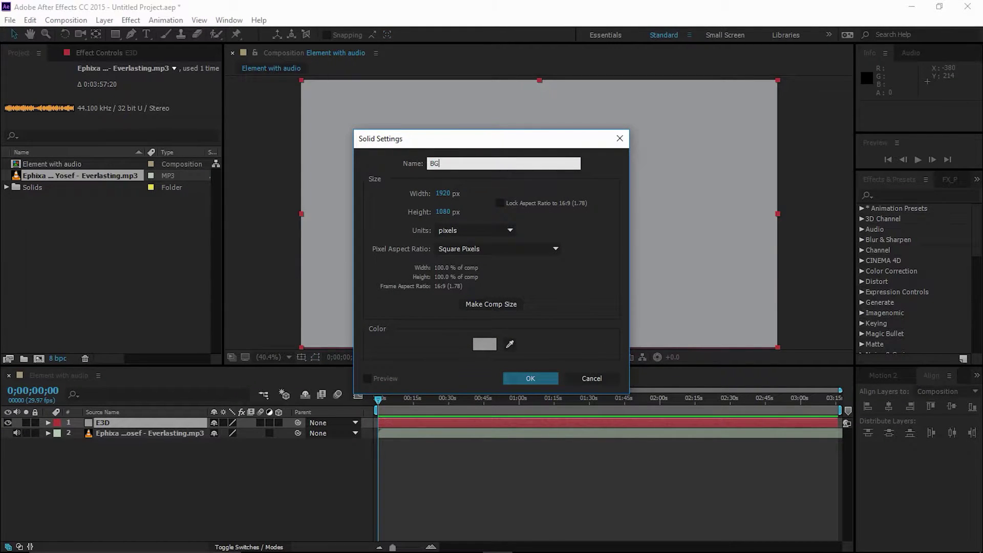
text(G)
key(Return)
drag(106, 424, 134, 454)
click(141, 469)
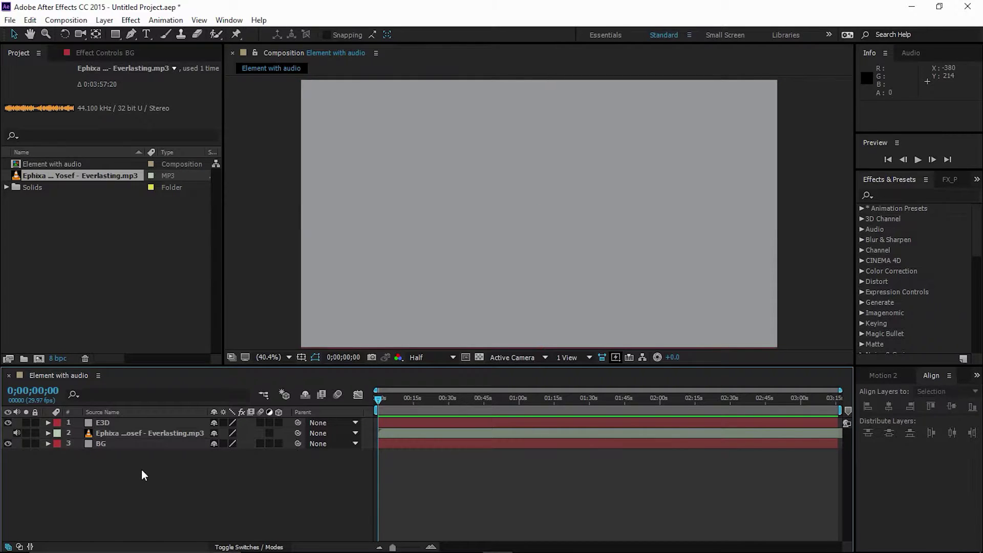
Step: Add a 'Sound key' solid and place it directly below E3D
key(ctrl+y)
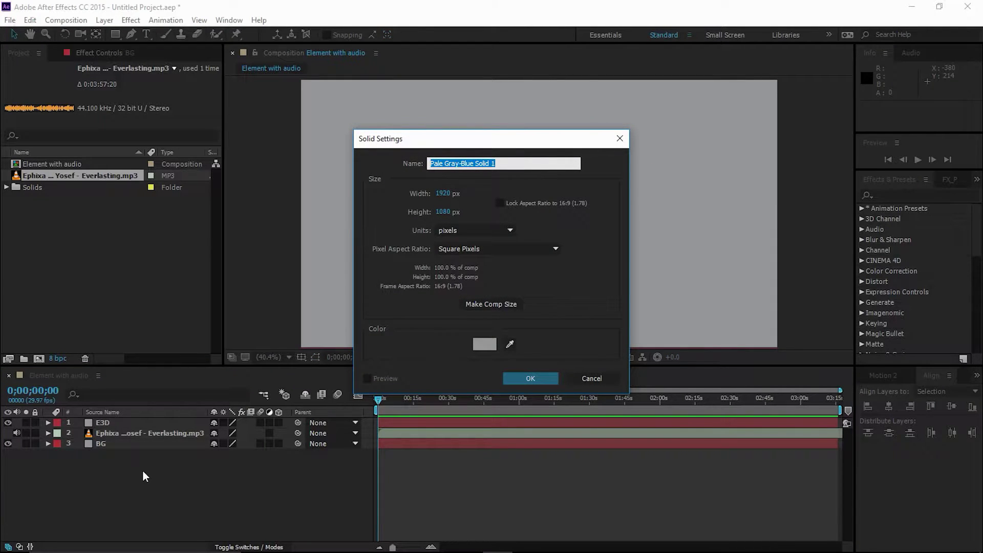
text(Sound)
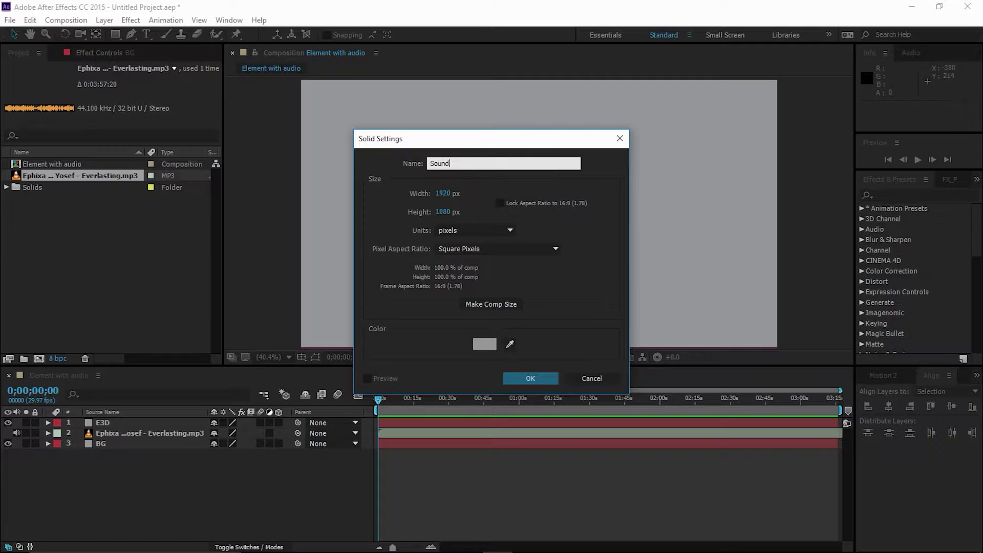
text( key)
key(Return)
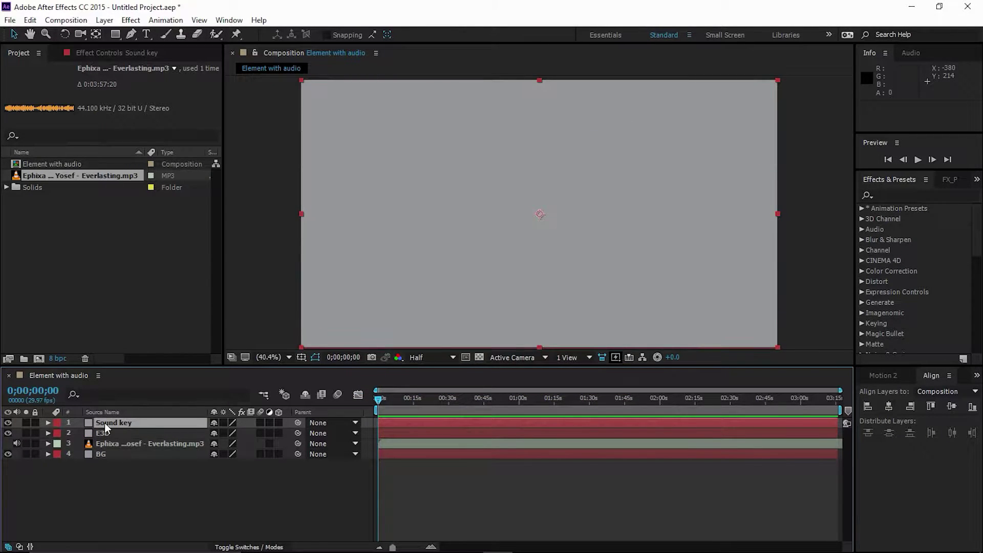
mouse_move(105, 423)
mouse_down()
mouse_move(104, 438)
mouse_move(111, 430)
mouse_up()
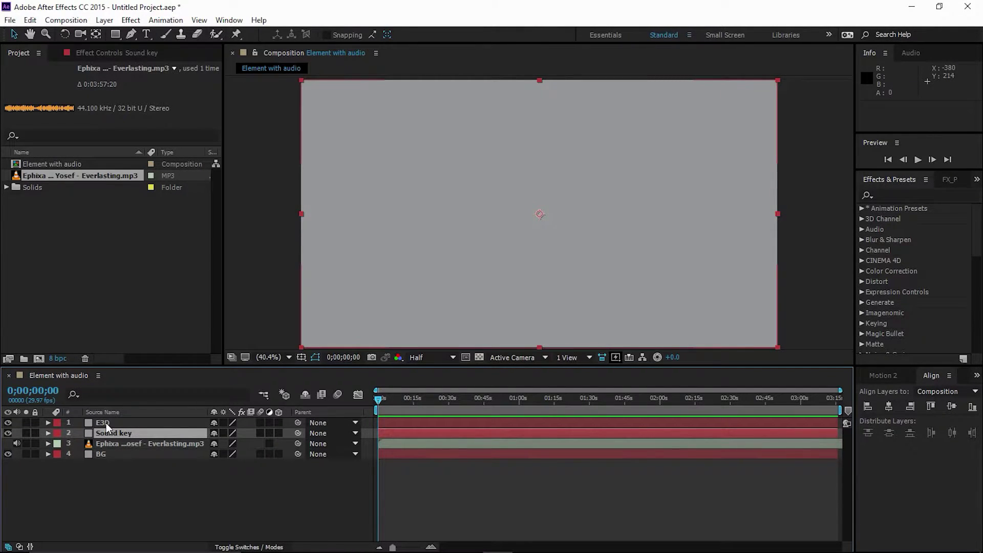
click(106, 453)
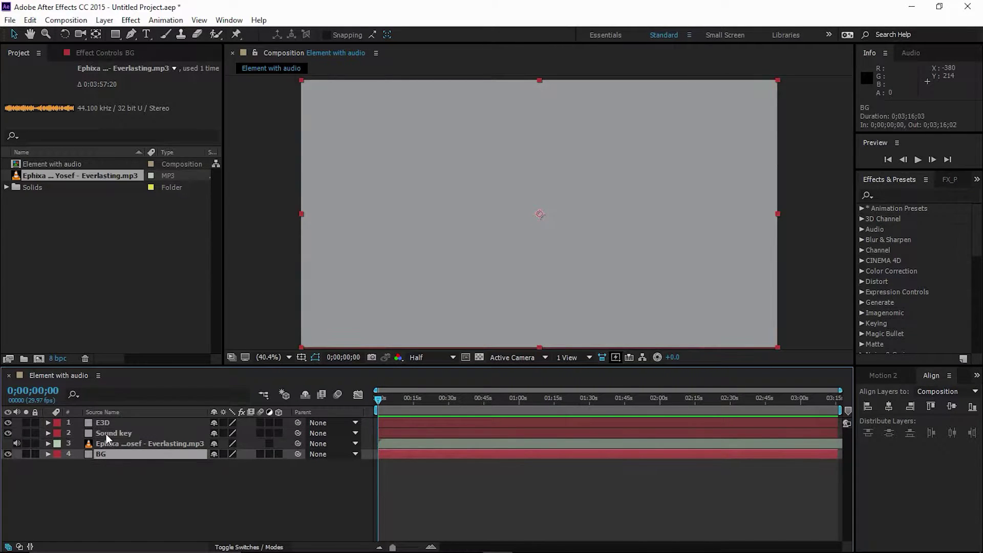
click(149, 432)
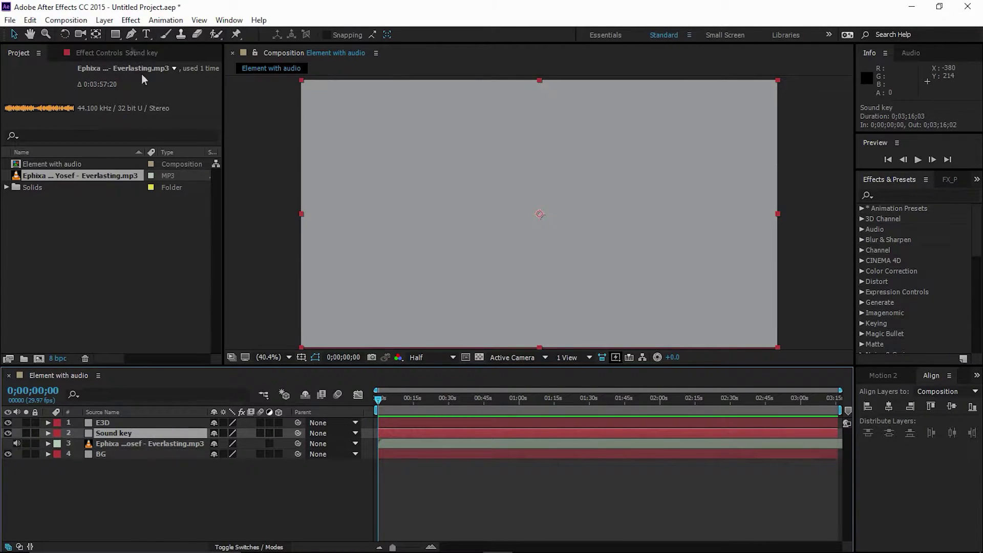
Step: Apply Trapcode Sound Keys to Sound key with the Everlasting mp3 as Audio Layer
click(130, 21)
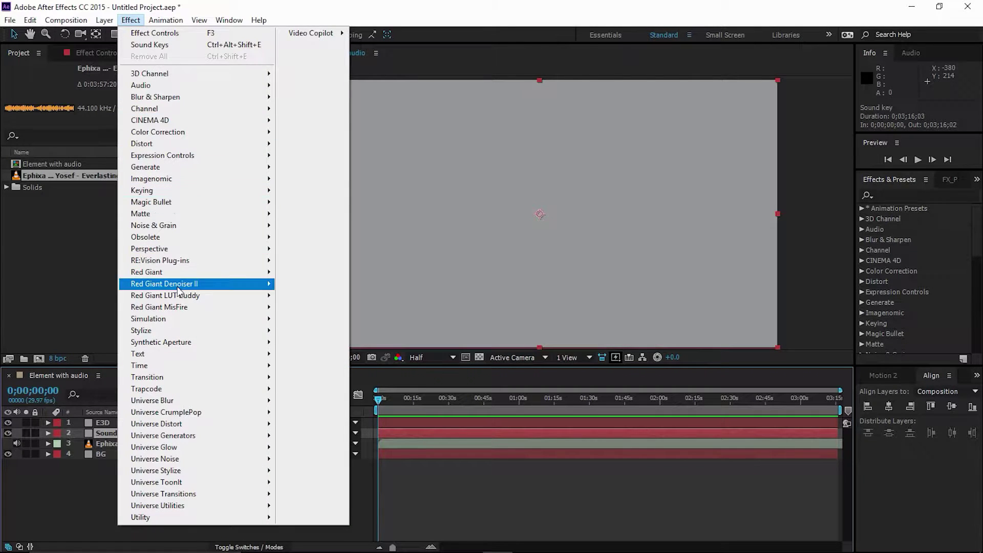
mouse_move(252, 389)
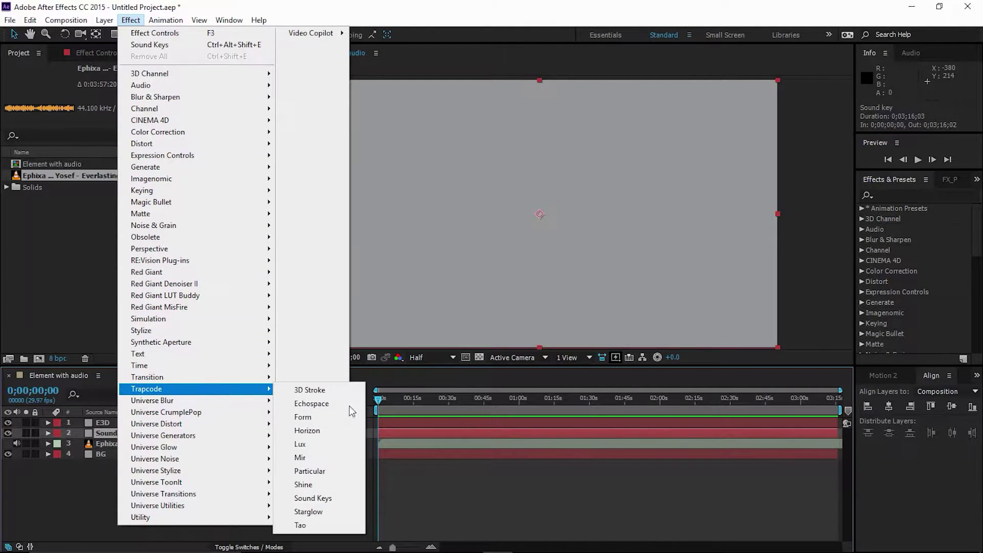
click(341, 503)
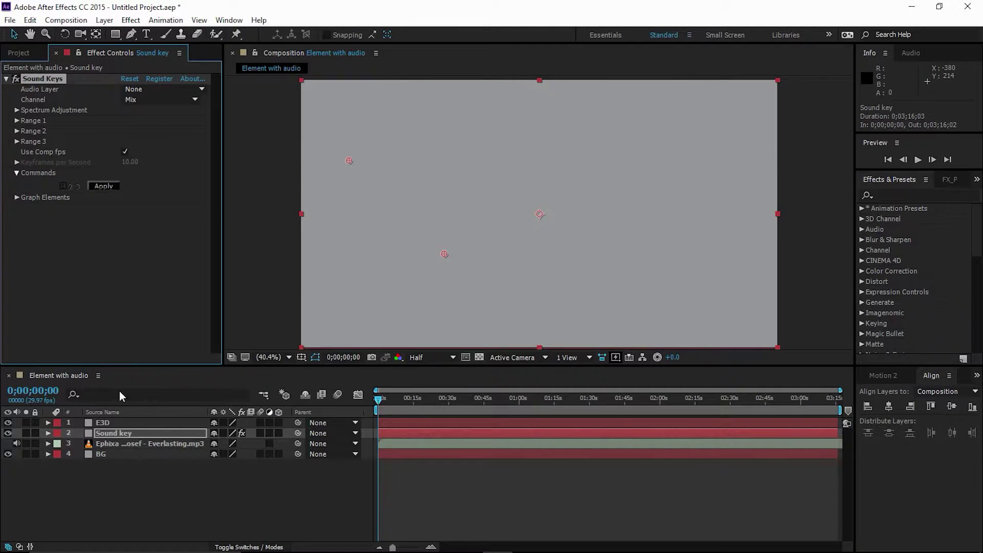
click(148, 89)
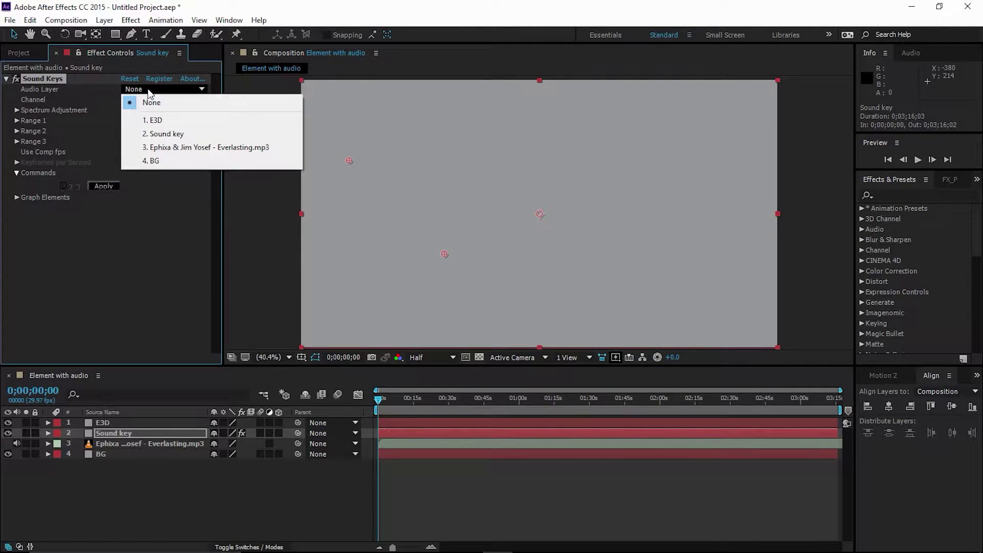
click(160, 148)
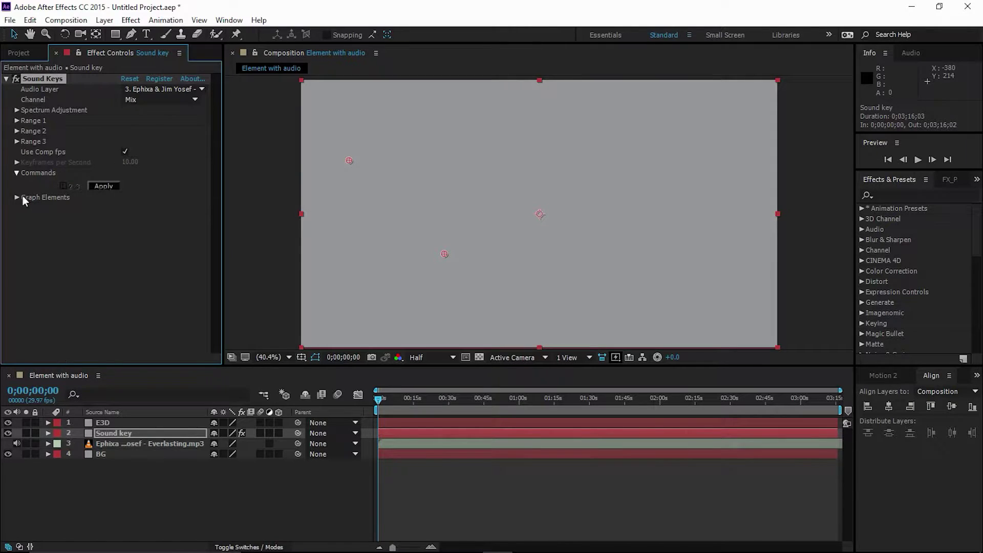
Step: Hide the E3D layer so the Sound Keys graph is visible
click(109, 434)
click(104, 423)
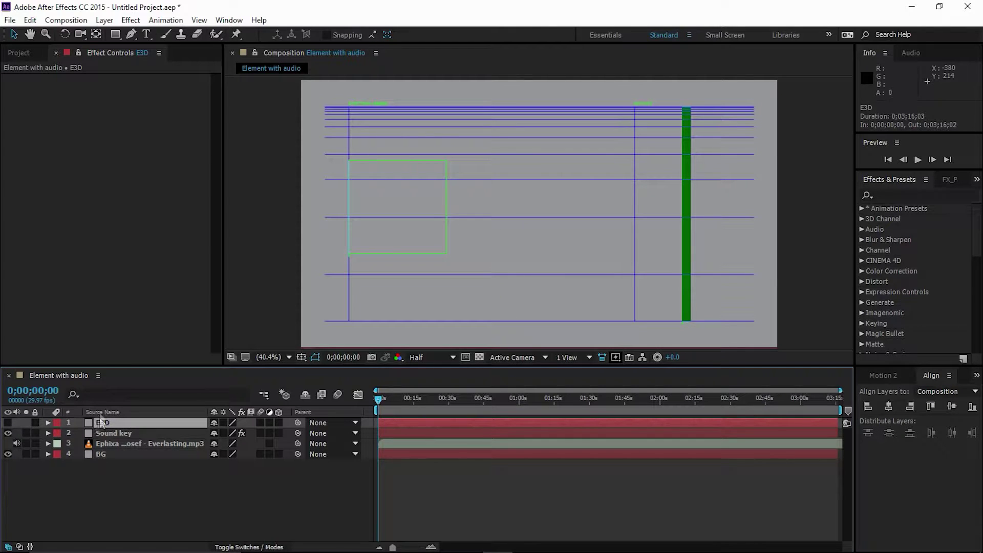
click(111, 434)
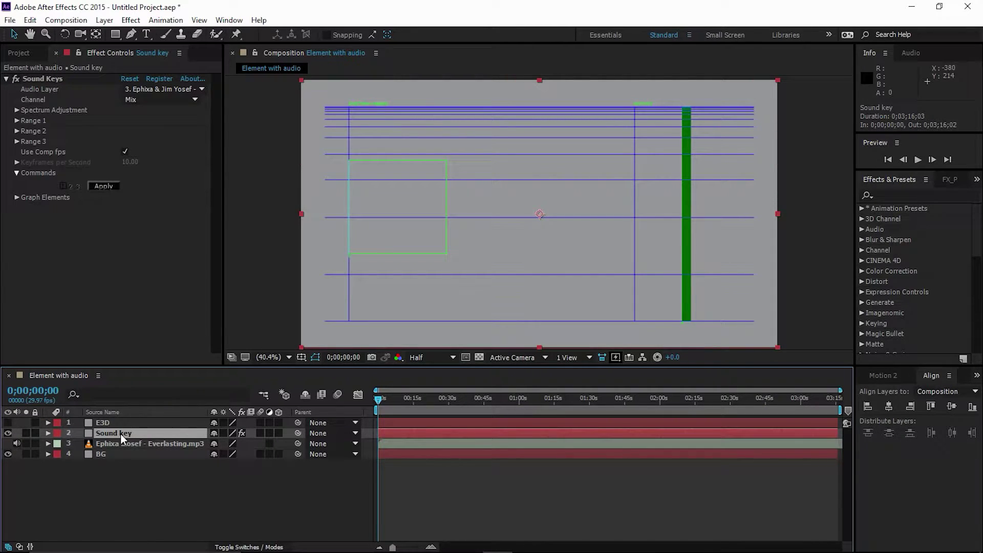
Step: Raise Sound Keys Q (smoothness) to 1.000 and move later into the song
click(16, 109)
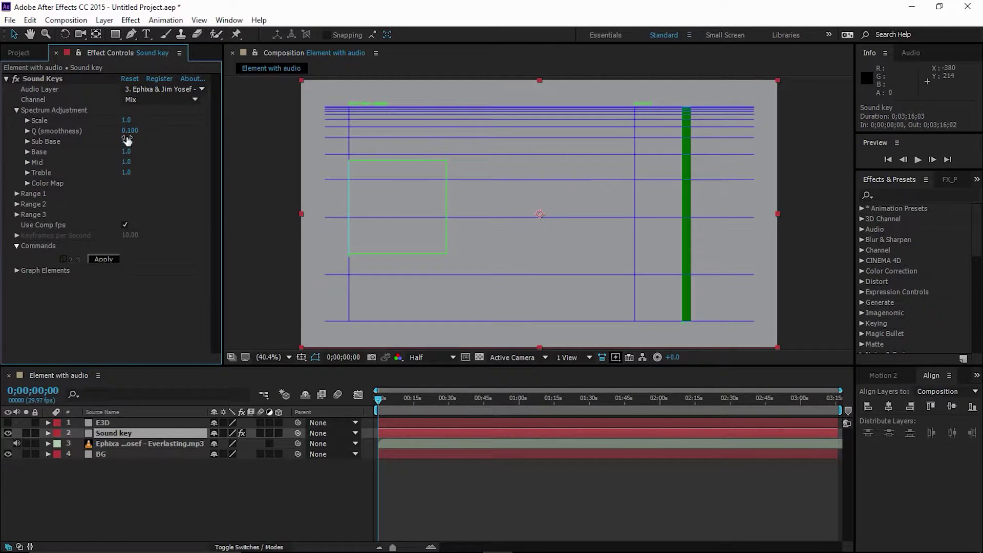
drag(128, 135, 752, 165)
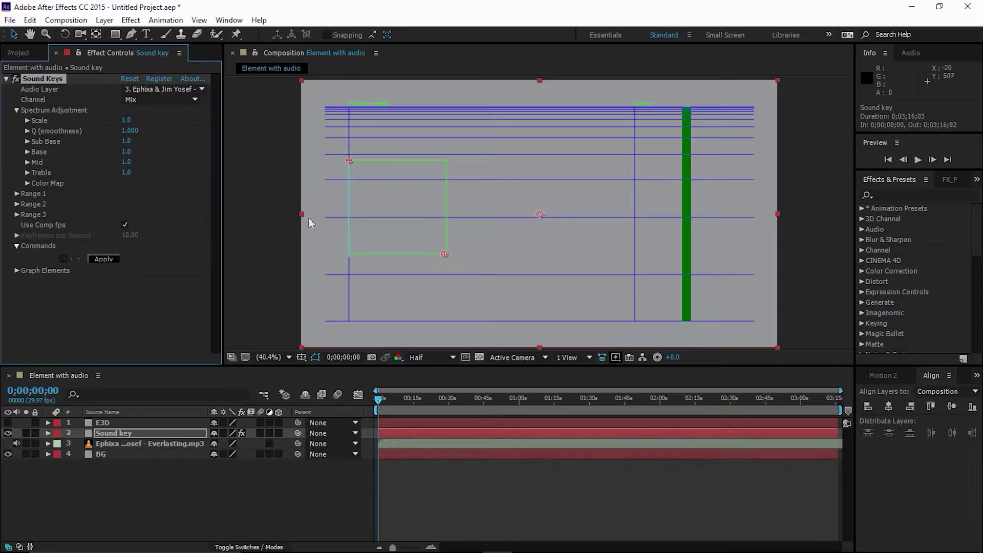
drag(382, 396, 446, 405)
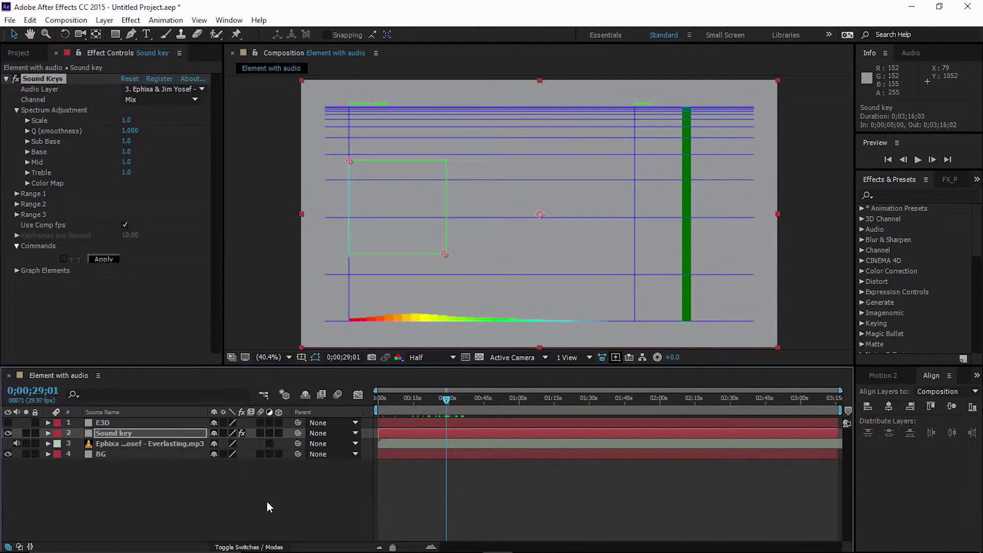
Step: Preview the animated spectrum, then return to around nine seconds
key(space)
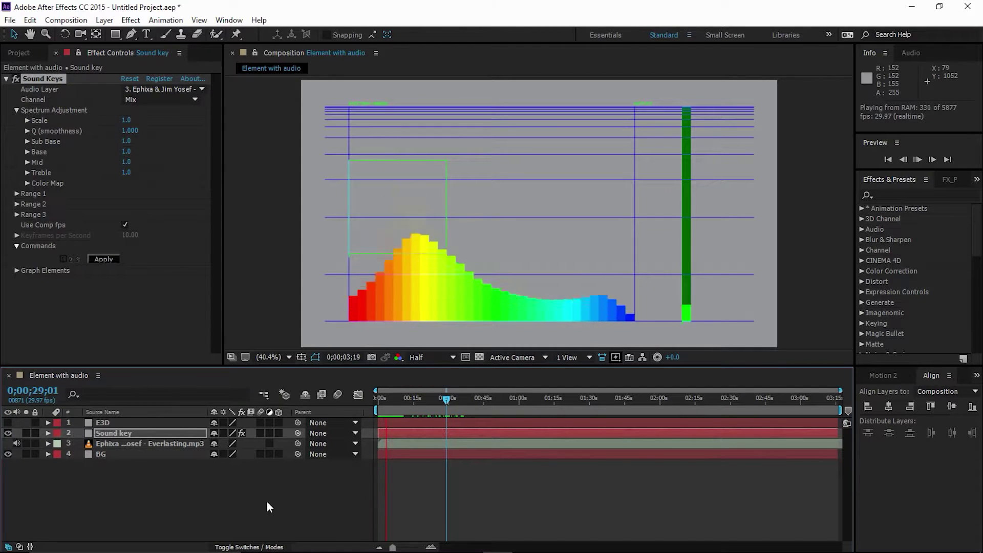
key(space)
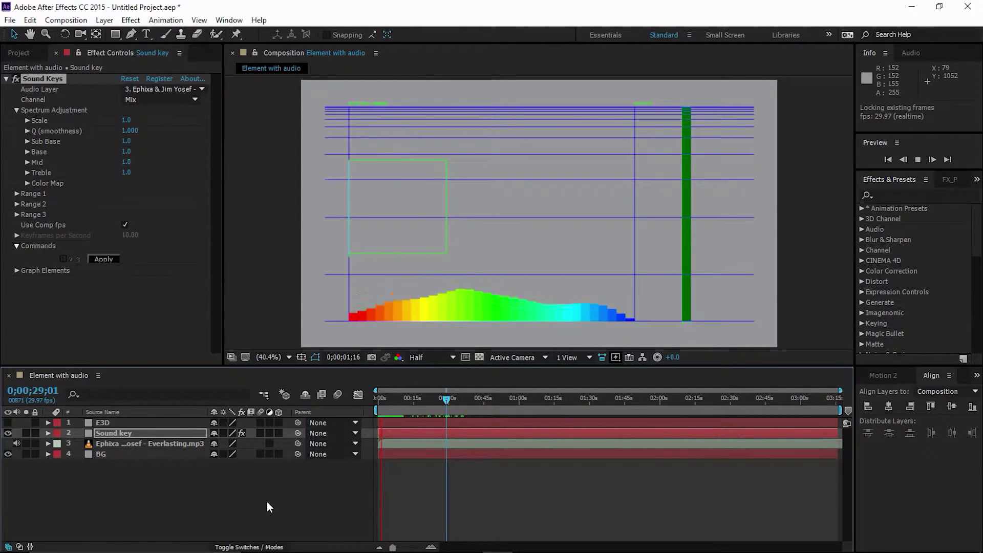
key(space)
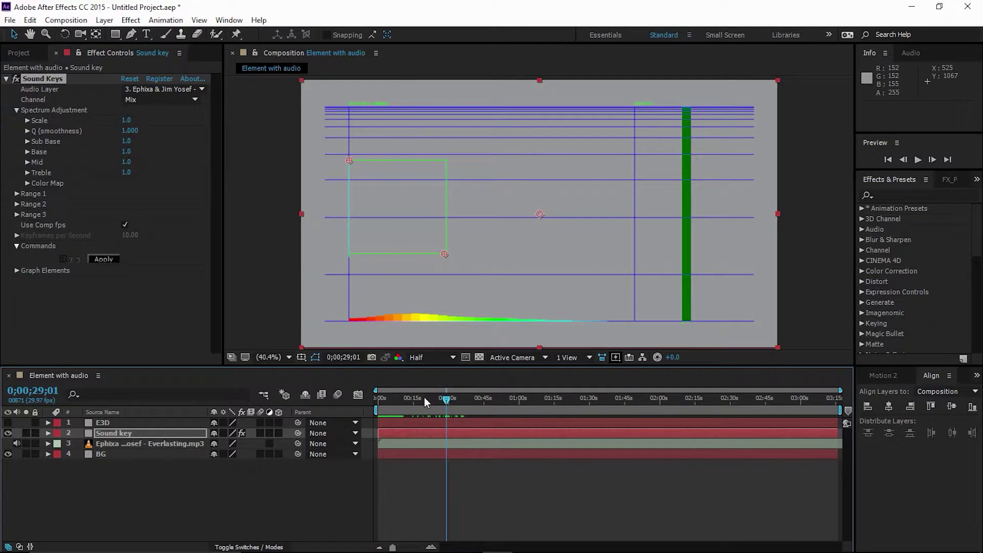
drag(424, 397, 401, 399)
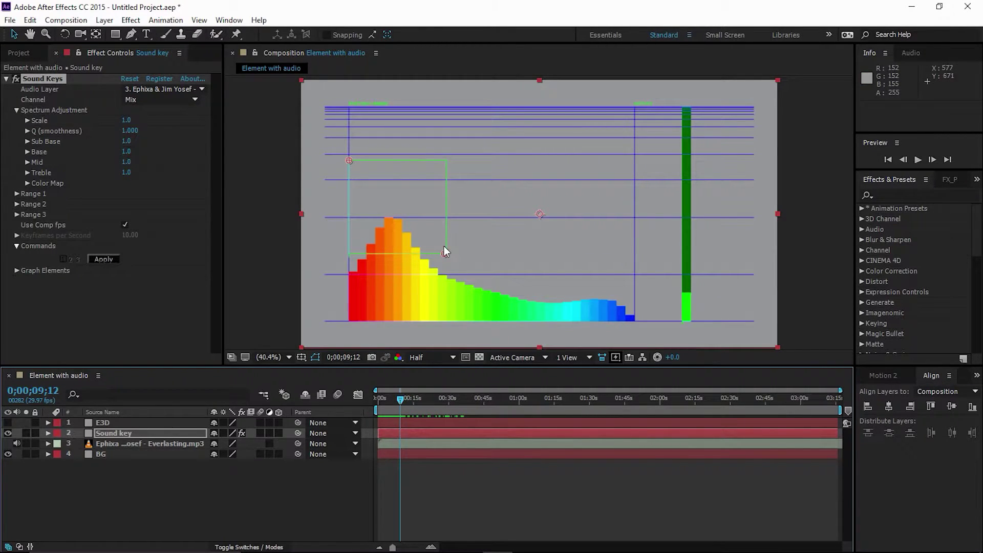
Step: Fit the Range 1 box from 291.1,490.0 to 581.0,845.7 around the bass bars
drag(444, 254, 448, 281)
drag(351, 164, 370, 204)
key(ctrl+z)
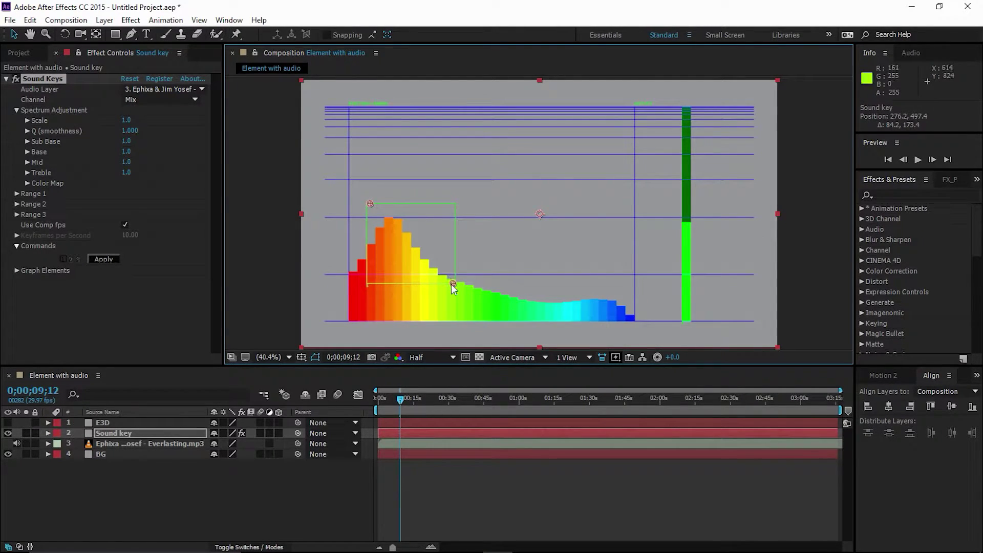
drag(451, 284, 450, 288)
drag(369, 204, 369, 203)
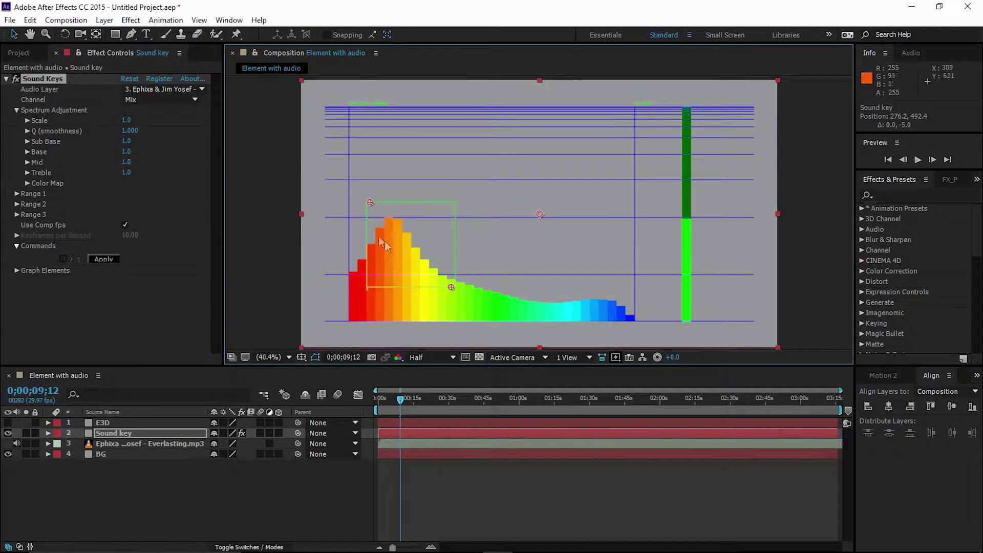
drag(451, 287, 445, 289)
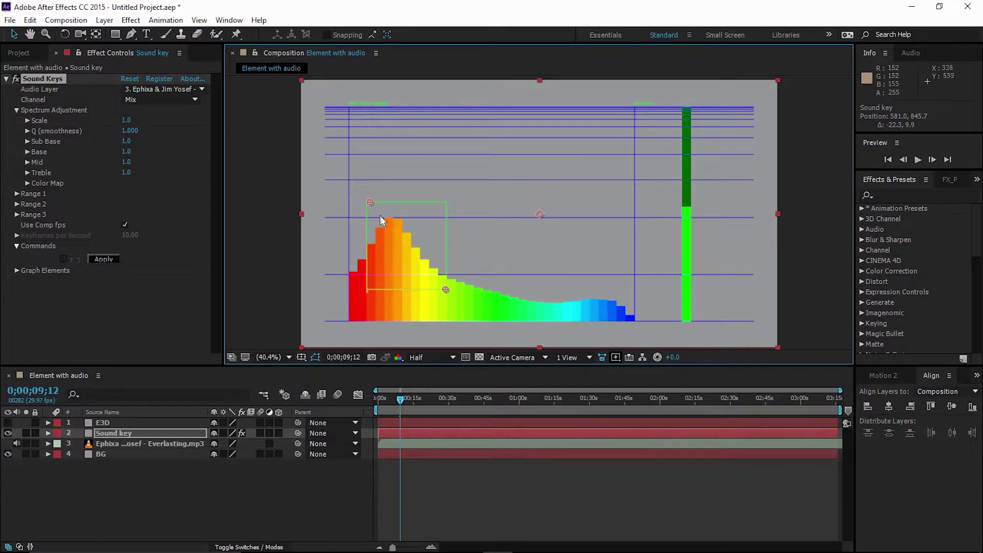
mouse_move(370, 204)
mouse_down()
mouse_move(377, 211)
mouse_move(373, 201)
mouse_up()
Step: Expand Range 1 and set its Falloff to Exponential
click(17, 193)
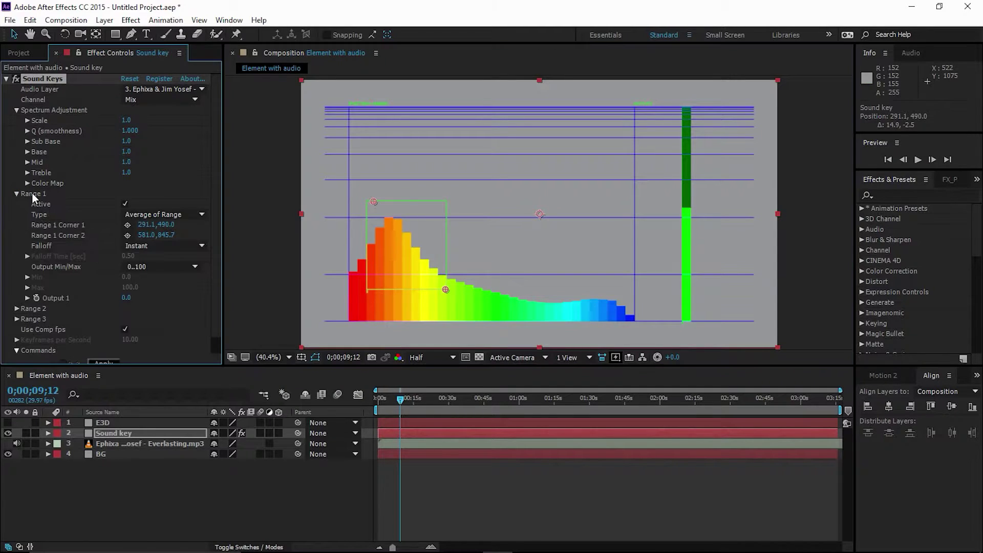
scroll(80, 253, down, 1)
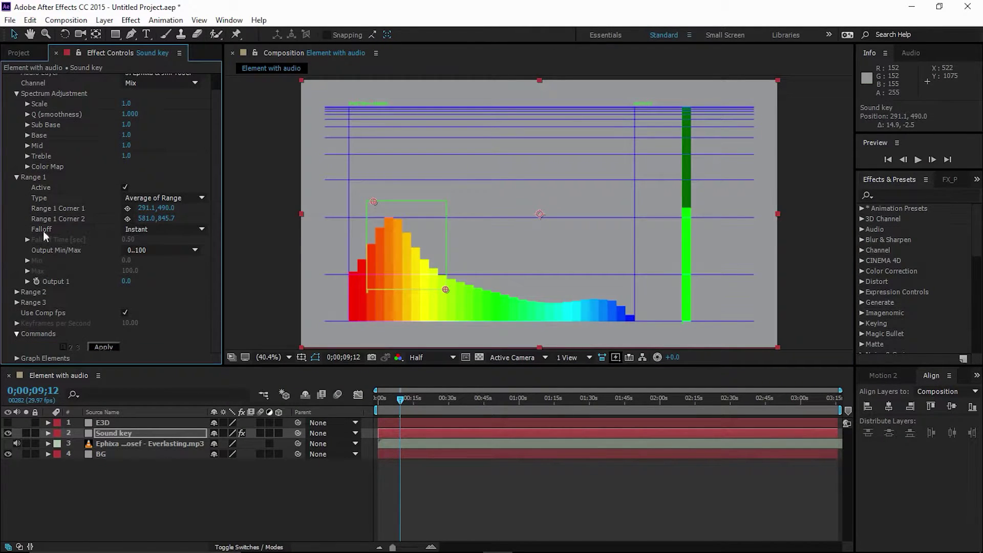
click(165, 232)
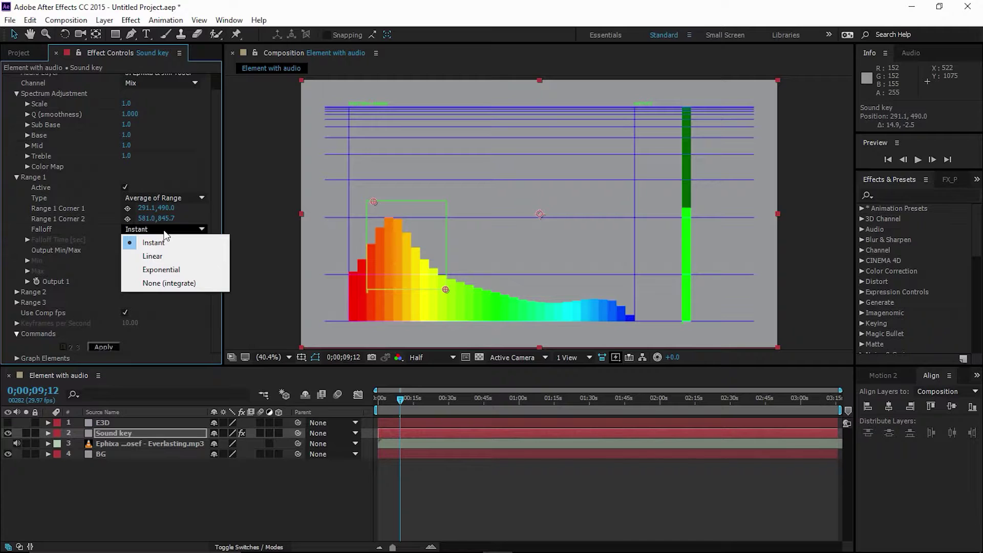
click(172, 270)
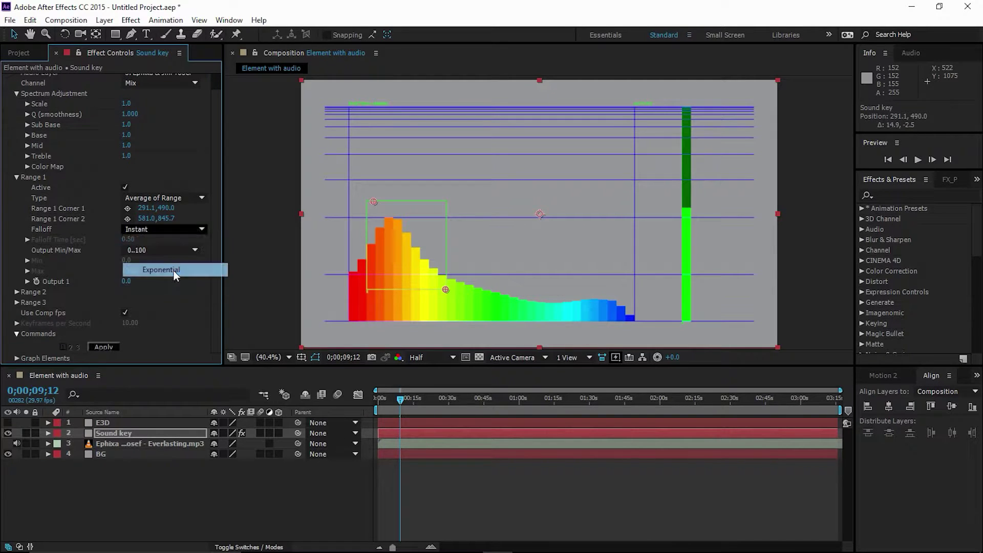
Step: Set Falloff Time to 0.2 and switch Output Min/Max to Custom (0 to 100)
click(128, 240)
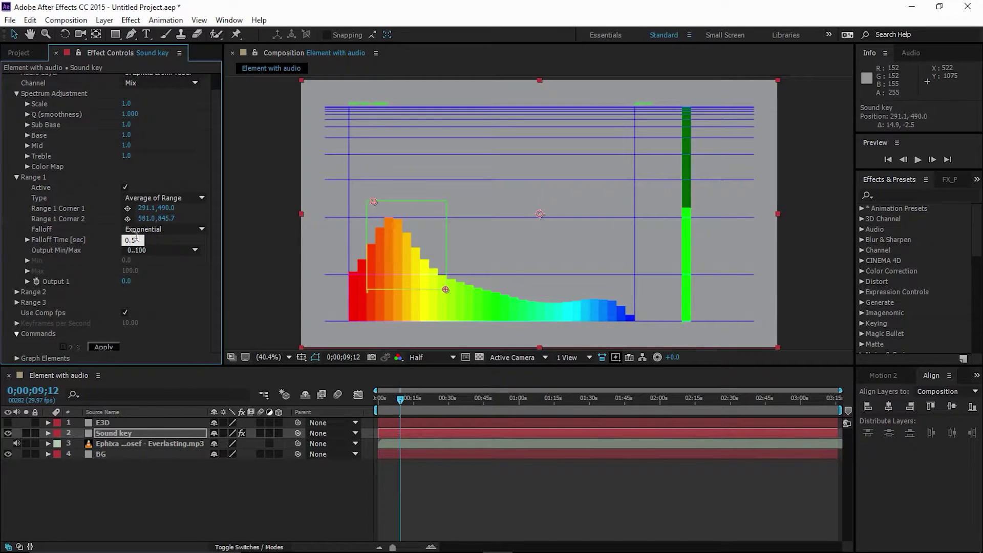
drag(138, 239, 103, 241)
text(0.2)
key(Return)
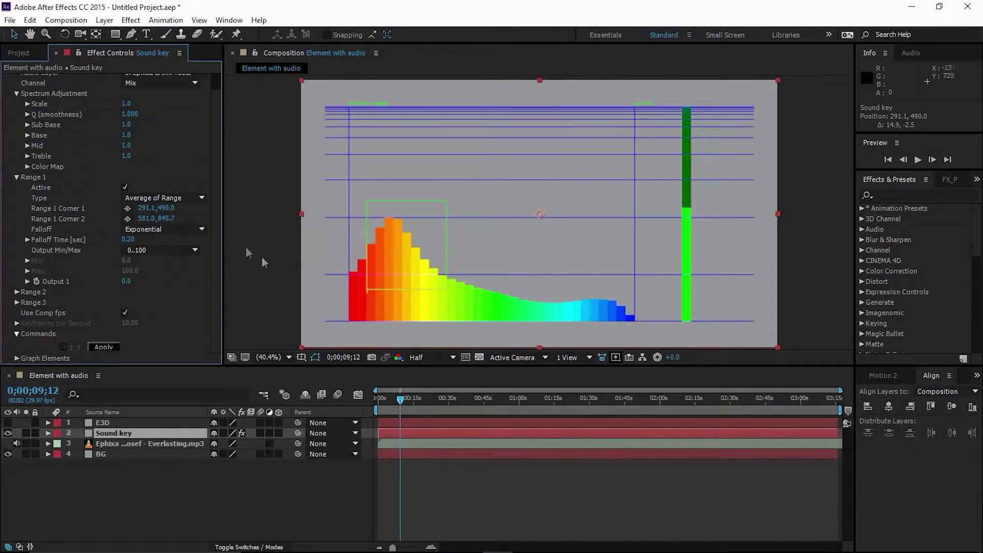
click(126, 251)
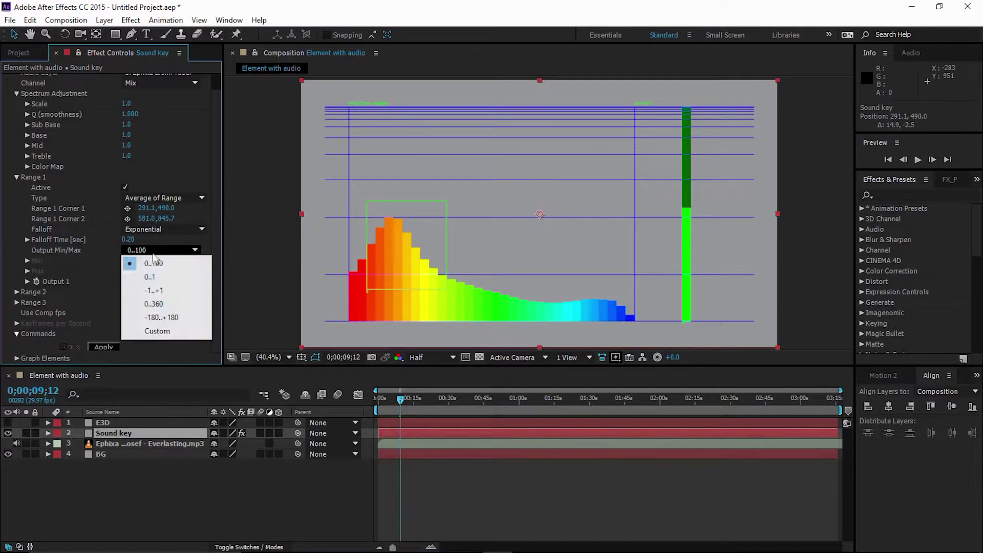
click(174, 337)
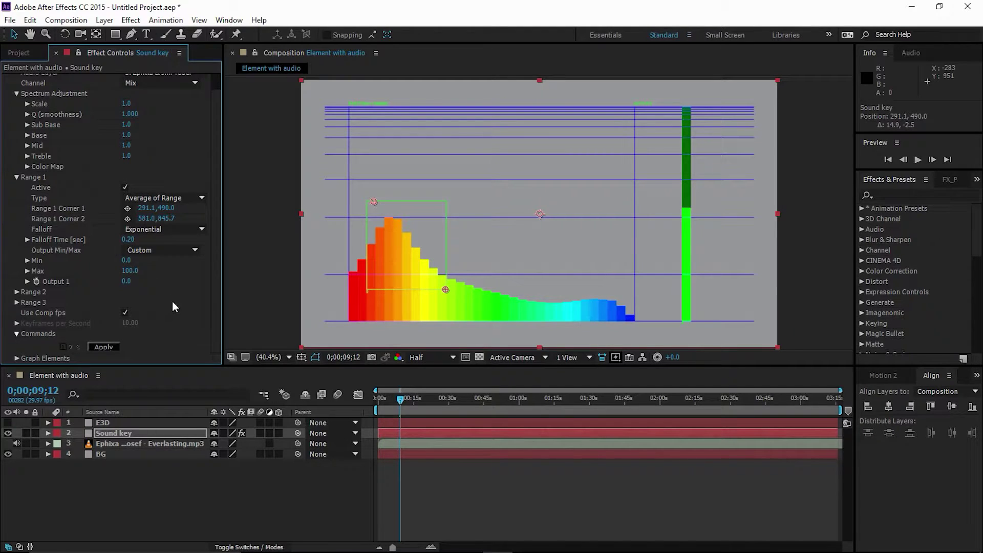
Step: Unhide and select E3D, then apply the Video Copilot Element effect to it
click(108, 422)
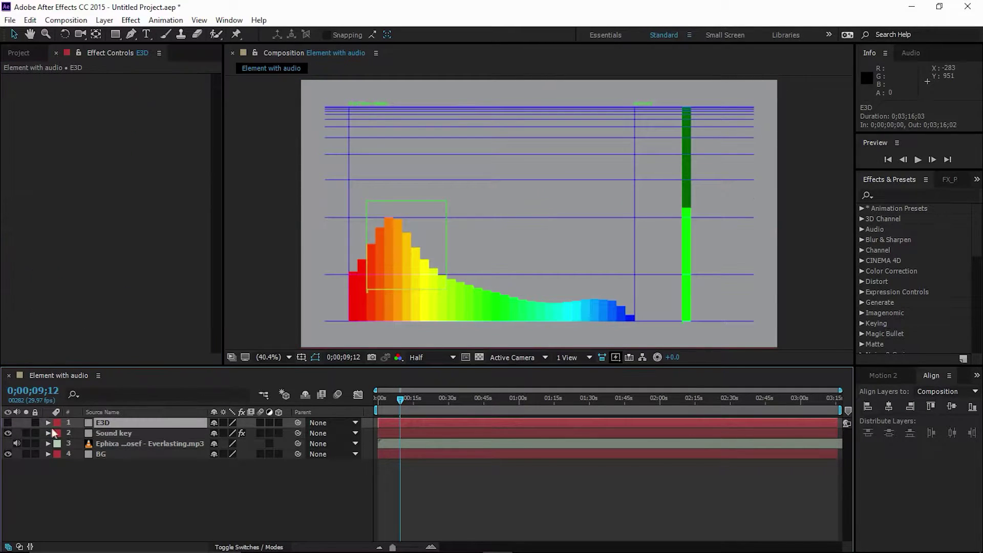
click(7, 423)
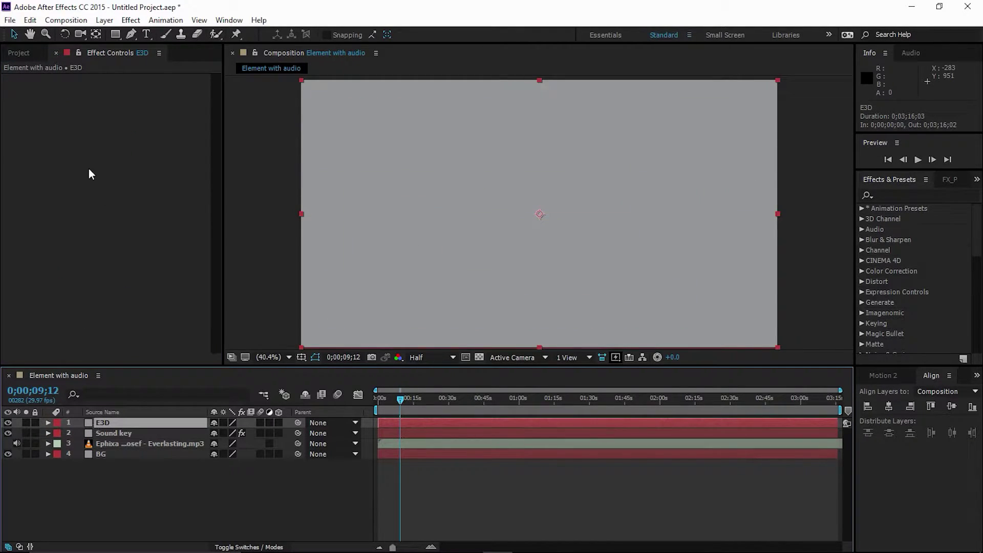
click(131, 20)
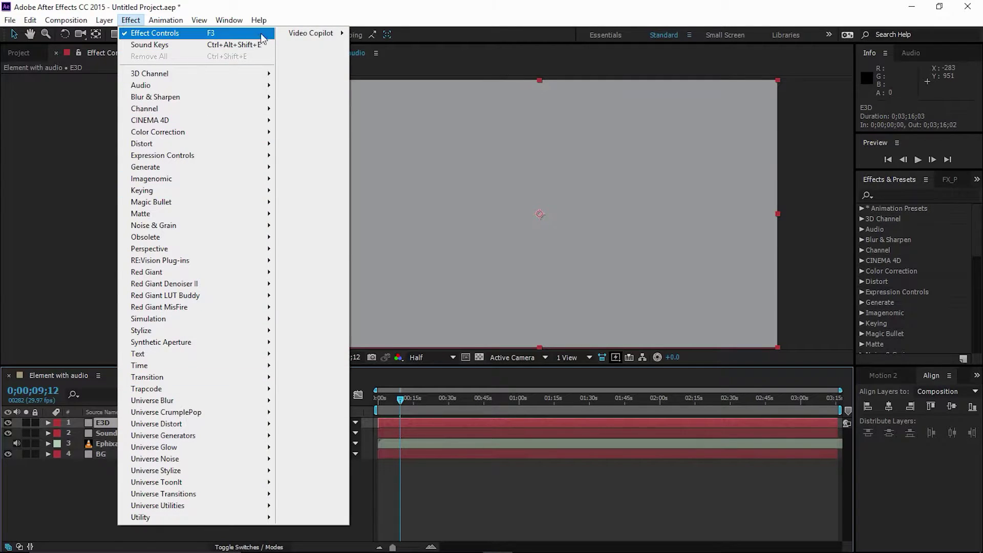
click(377, 33)
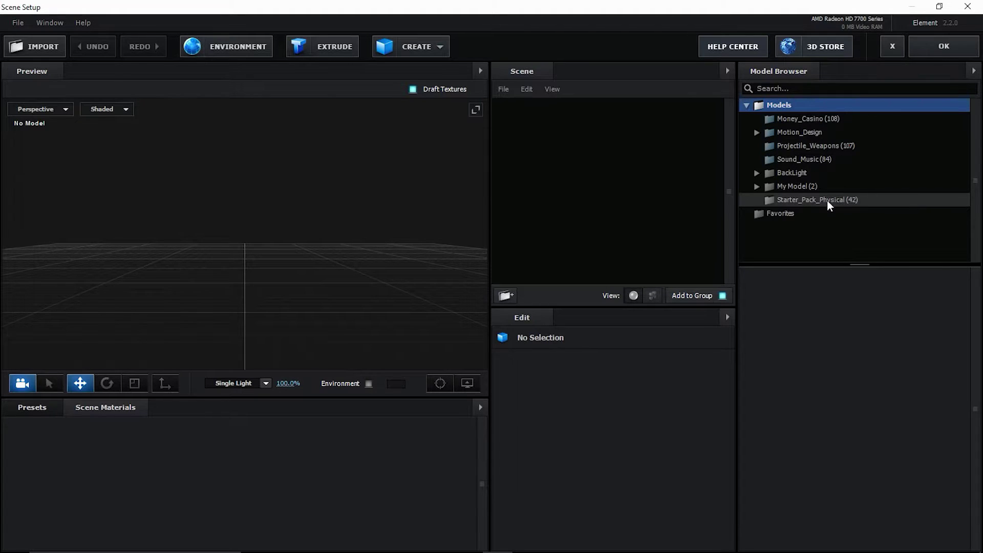
Step: Add the rock_02 model from Starter_Pack_Physical to the scene
click(849, 200)
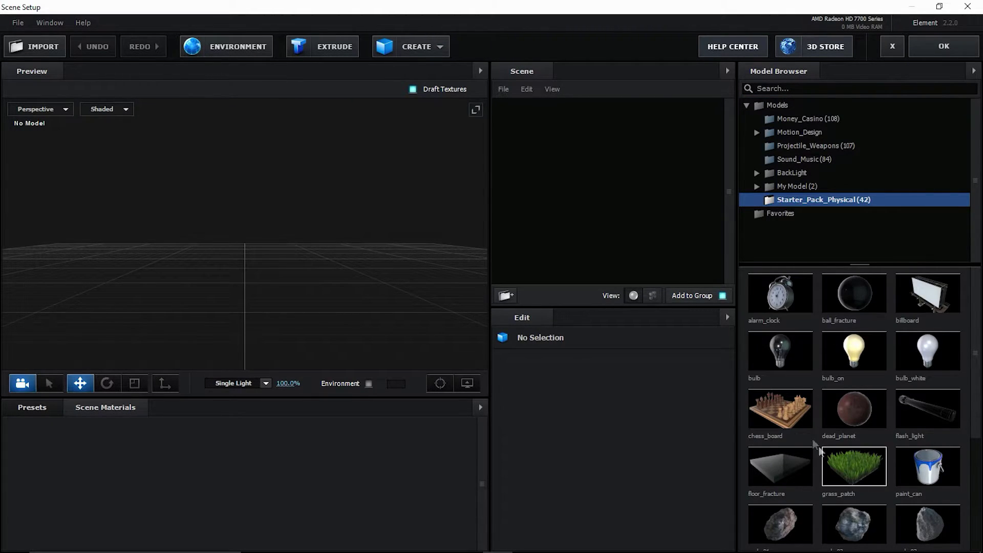
scroll(860, 437, down, 3)
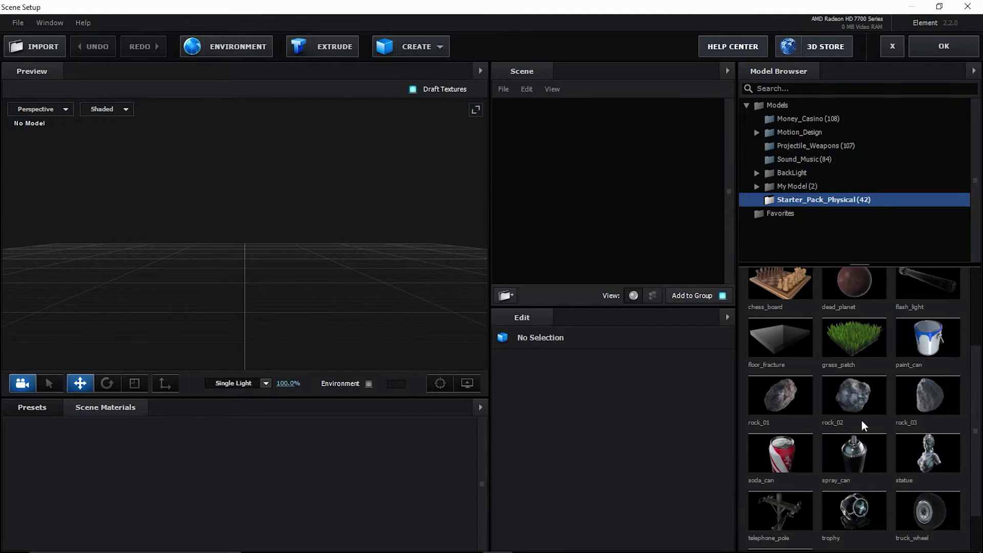
double_click(854, 393)
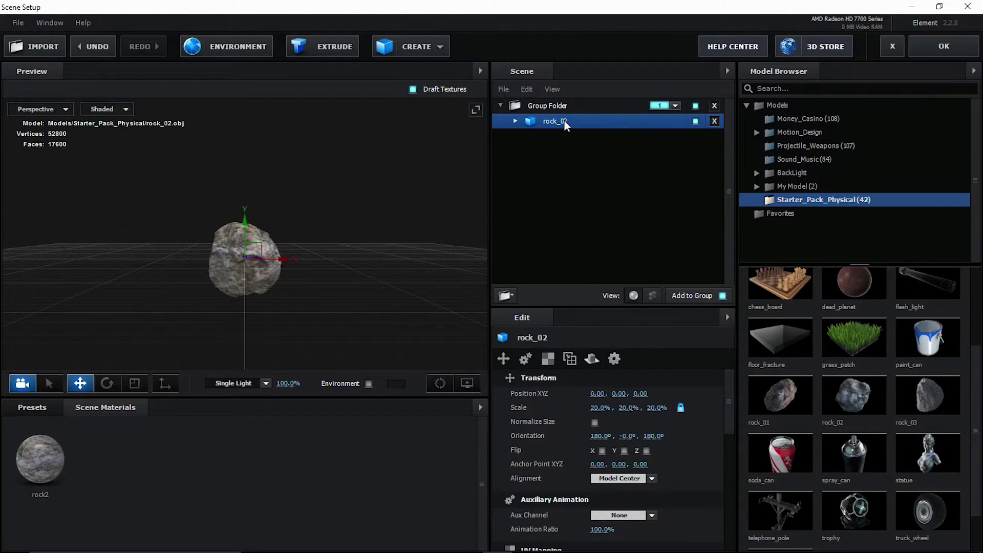
Step: Duplicate rock_02 and rename the copy 'Audio'
key(ctrl+d)
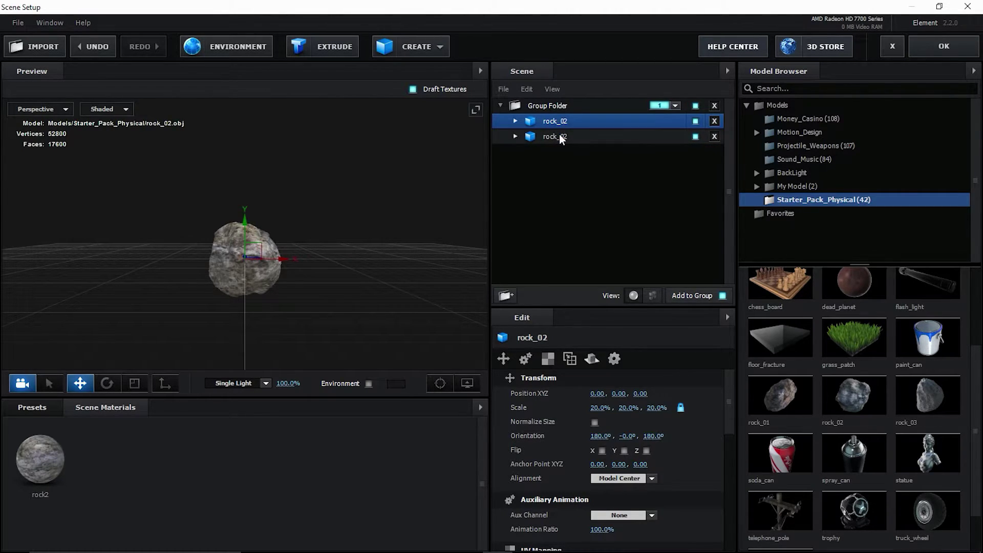
click(556, 137)
double_click(554, 136)
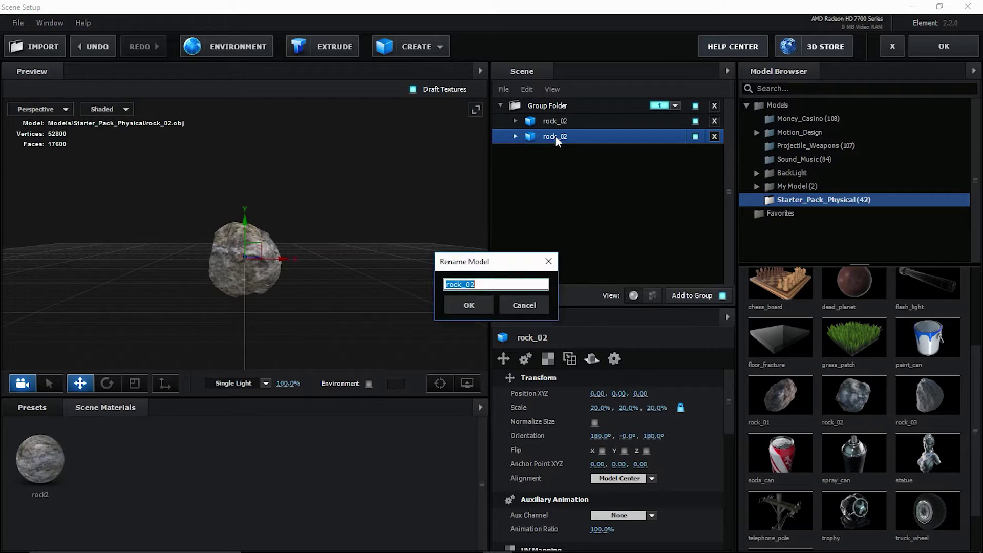
text(Audio)
click(458, 302)
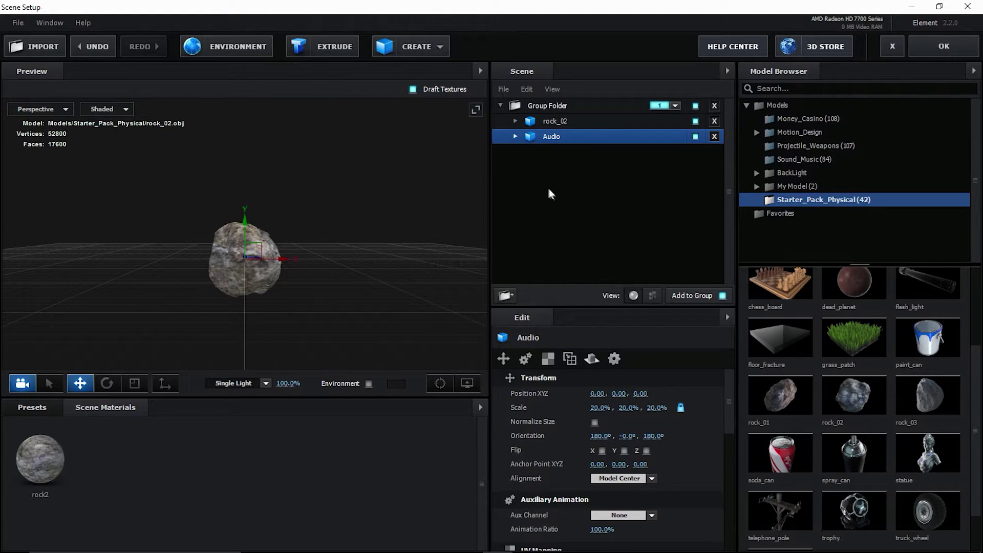
click(556, 125)
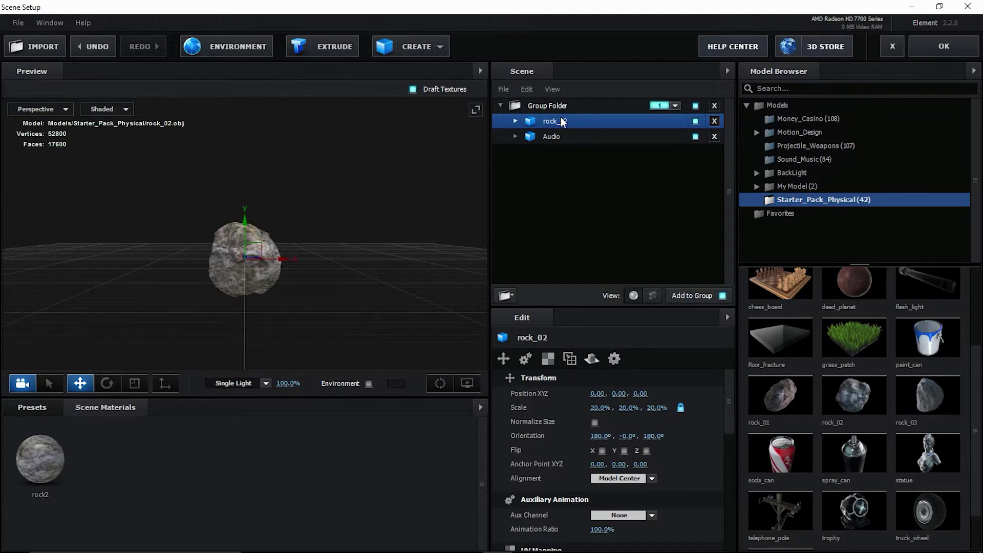
Step: Create a new group folder and move the Audio model into it
click(505, 295)
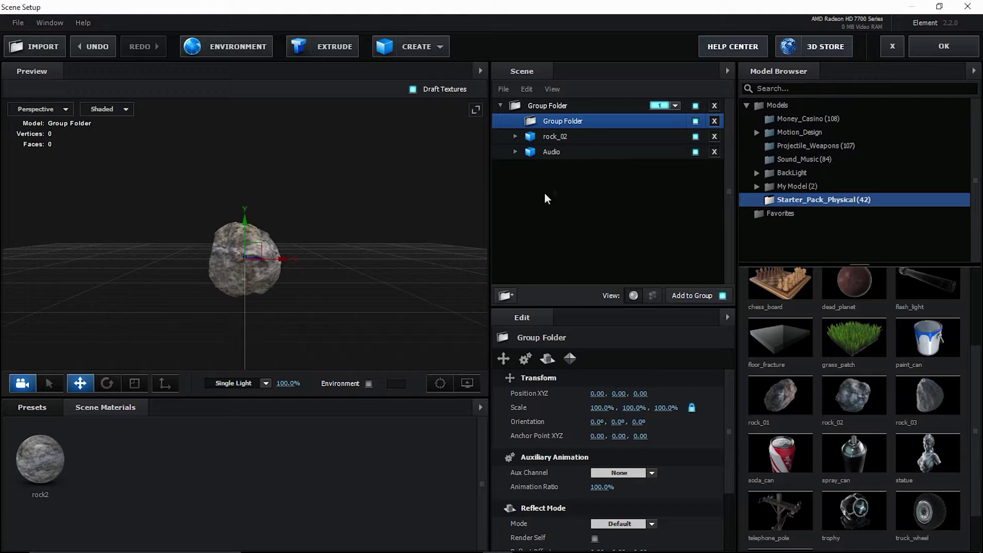
drag(553, 153, 556, 193)
click(554, 121)
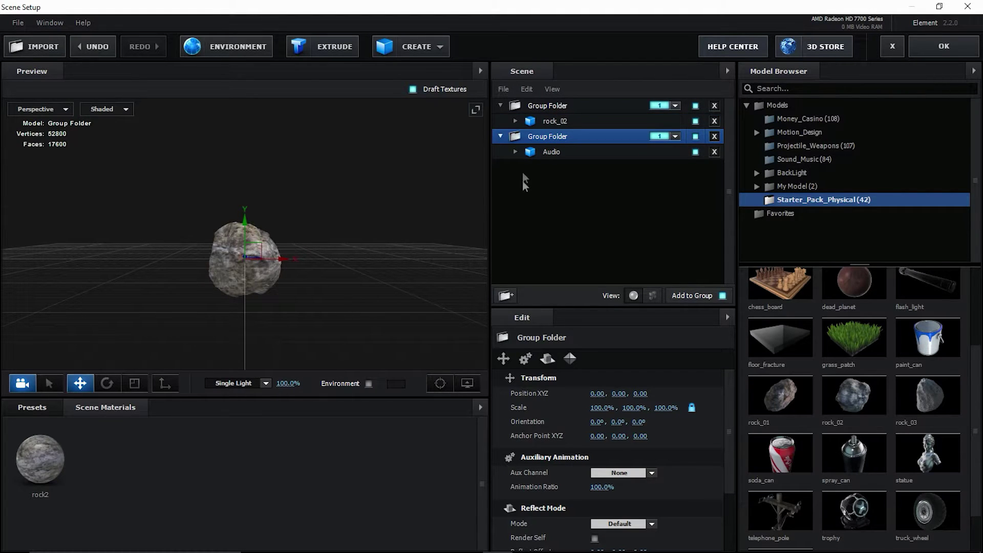
Step: Assign the rock_02 group folder to group 2
click(539, 105)
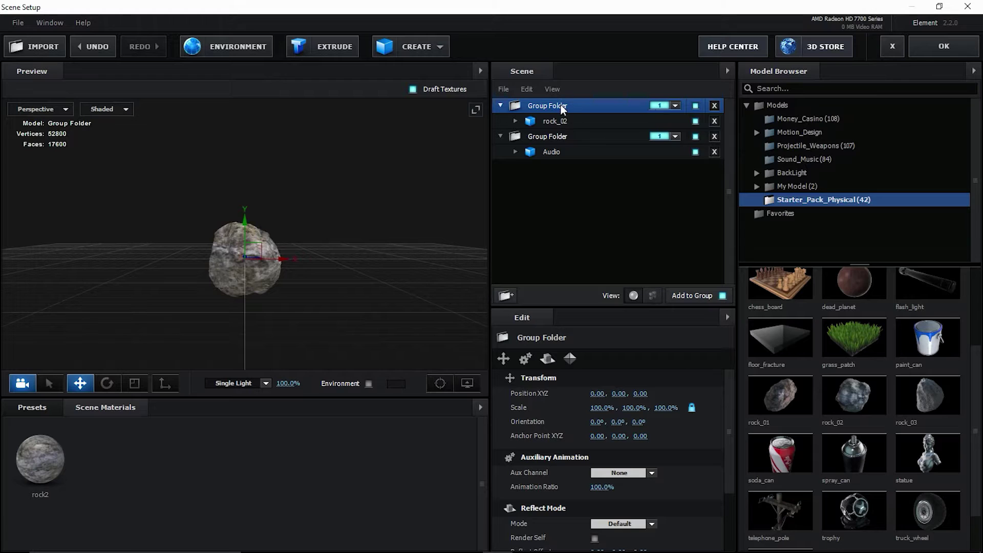
click(675, 106)
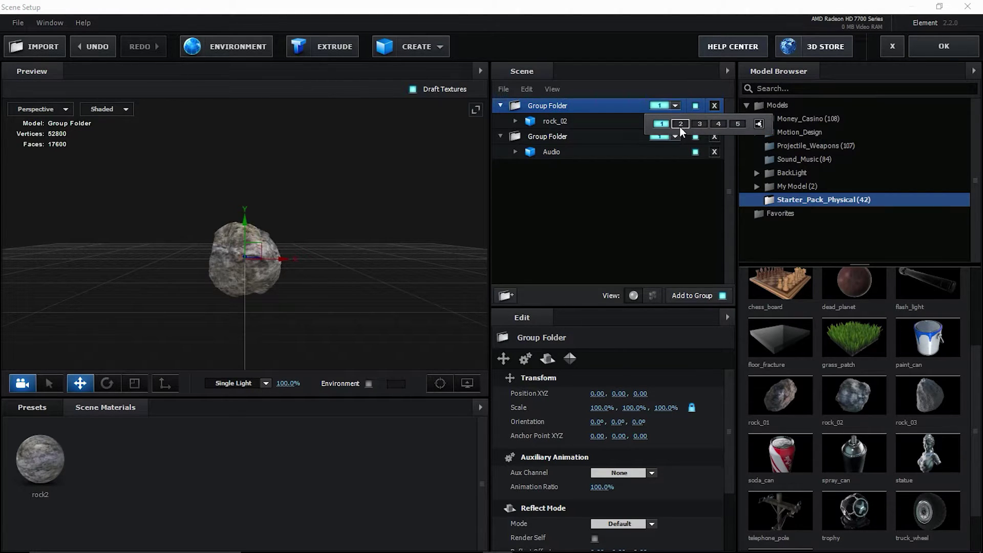
click(681, 124)
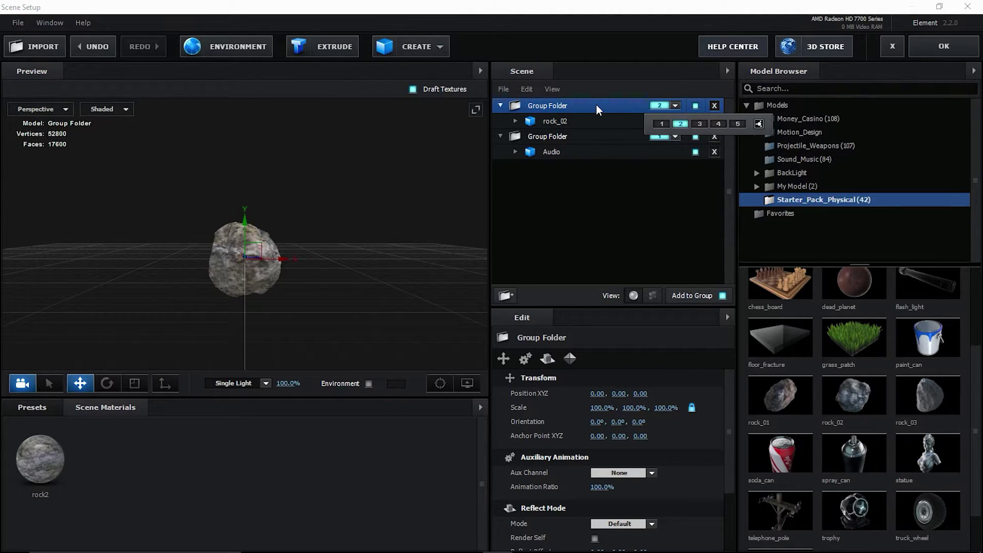
click(549, 135)
click(547, 152)
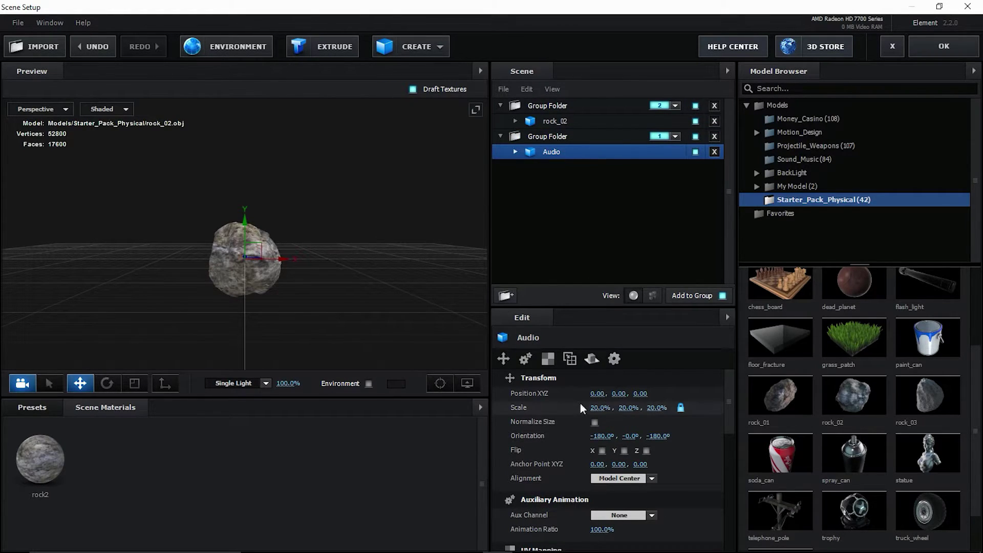
Step: Set the Audio model's normals to Dynamic (Deform)
click(568, 359)
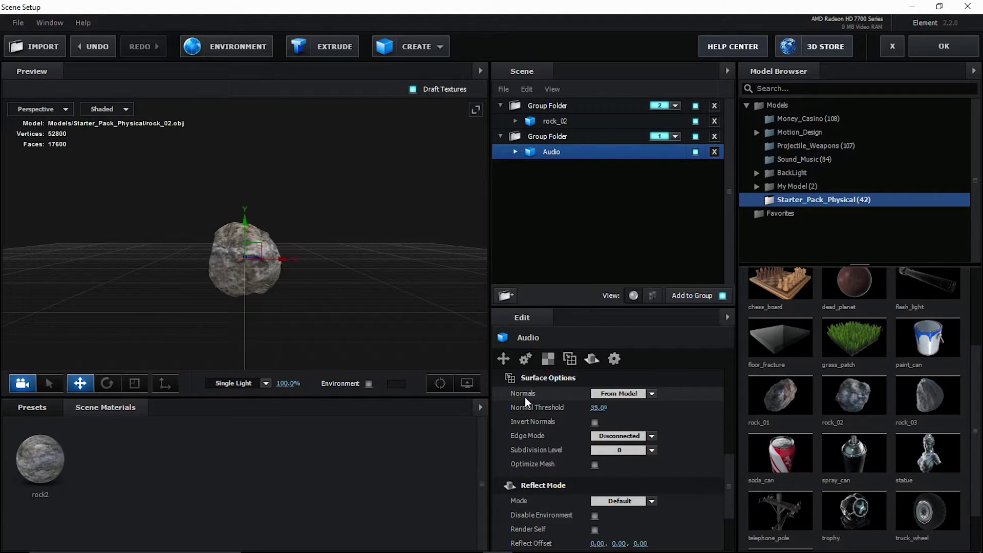
click(651, 394)
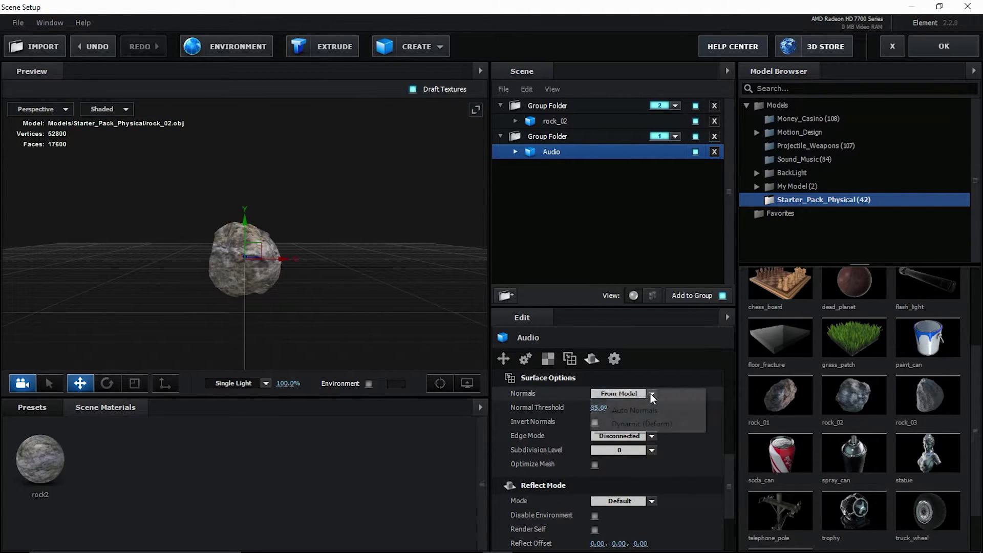
click(660, 425)
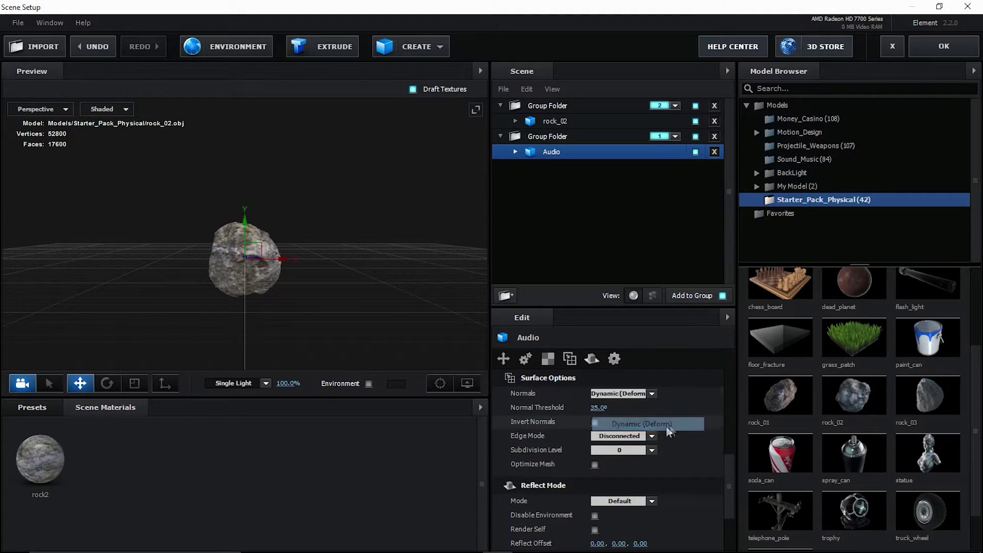
scroll(567, 426, up, 3)
click(504, 360)
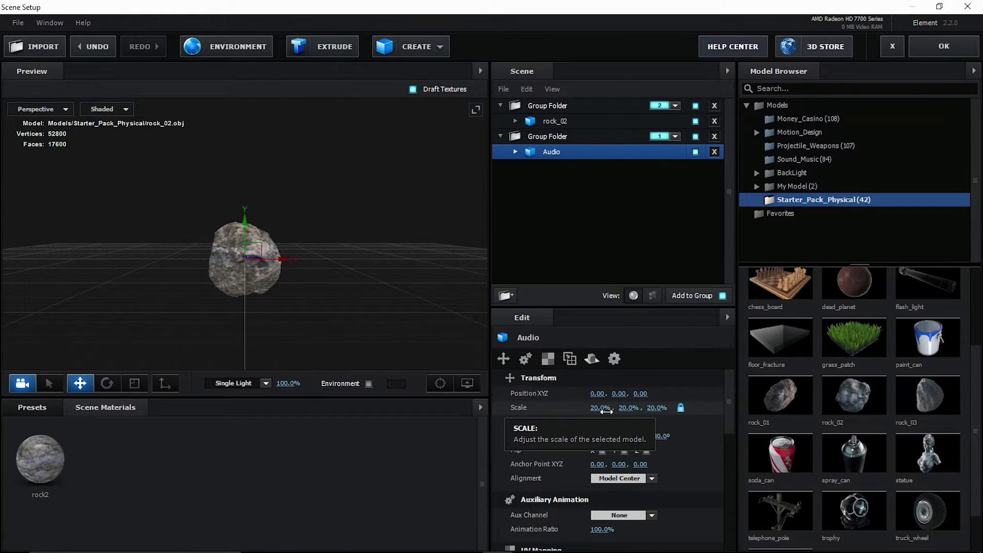
Step: Scale rock_02 to 18% and apply the scene with OK
click(555, 121)
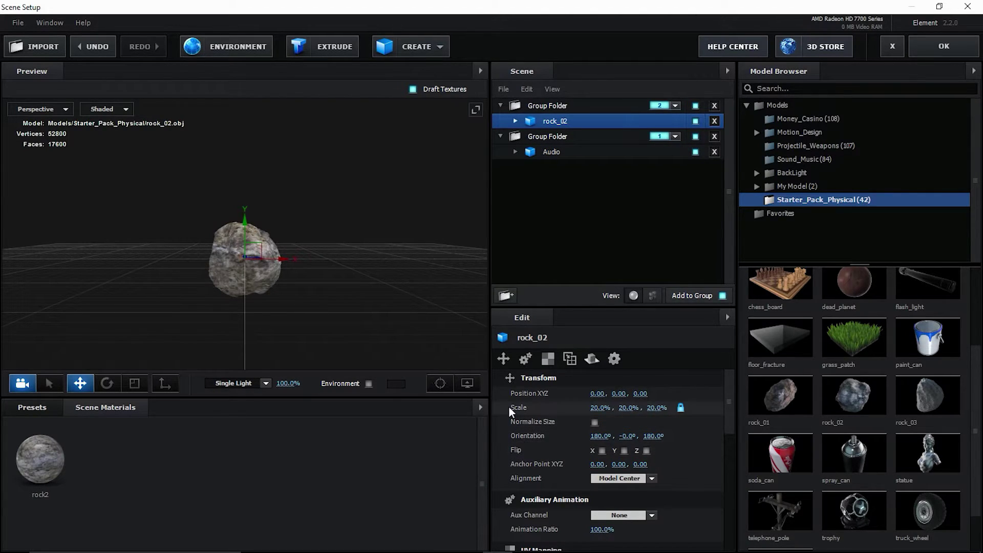
click(596, 412)
text(18)
key(Return)
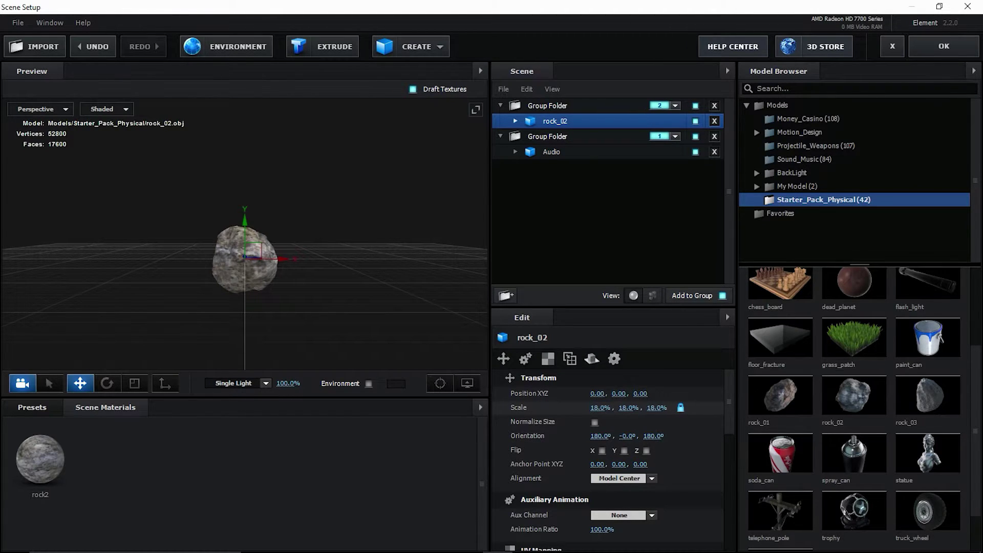
click(967, 50)
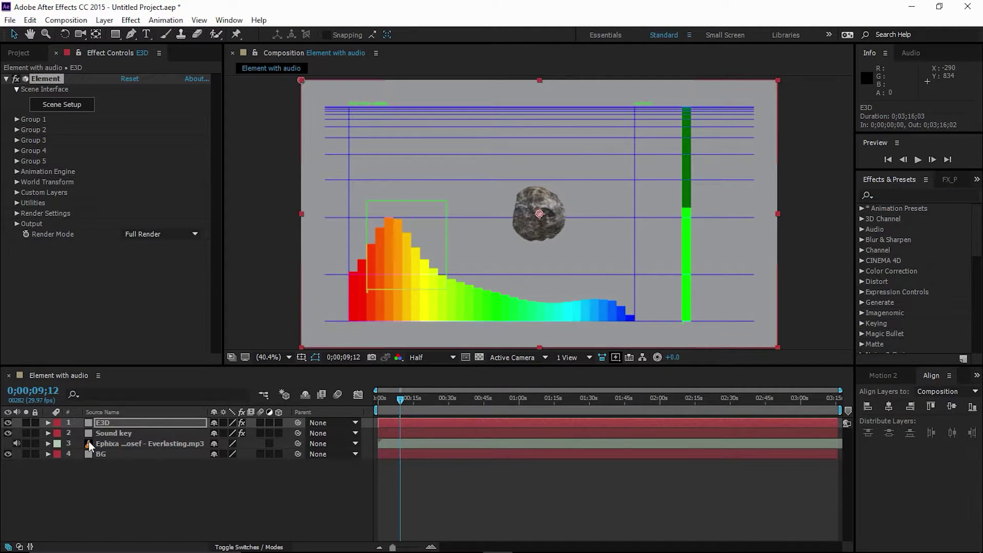
Step: Enable Noise deformation under Group 1 > Particle Look > Deform for the rock
click(18, 119)
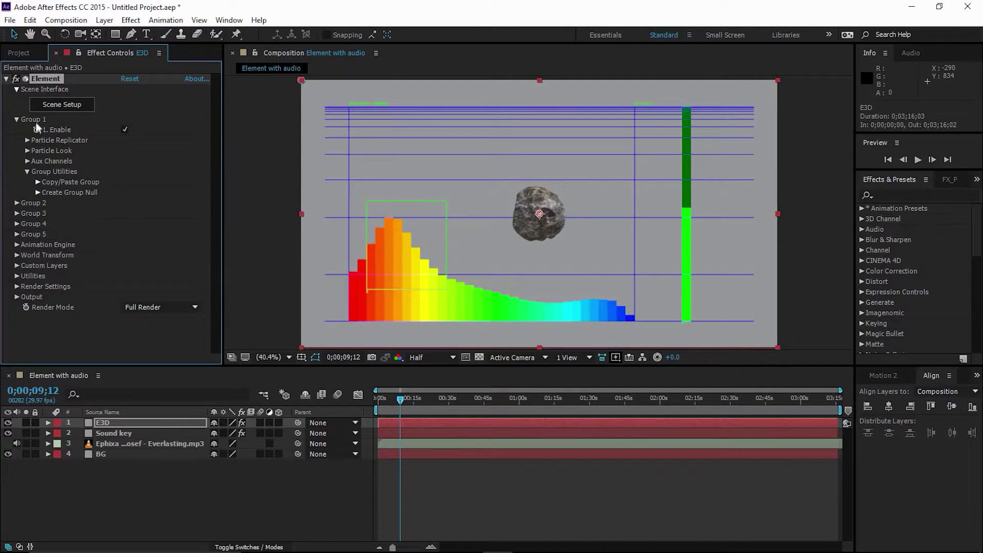
click(27, 150)
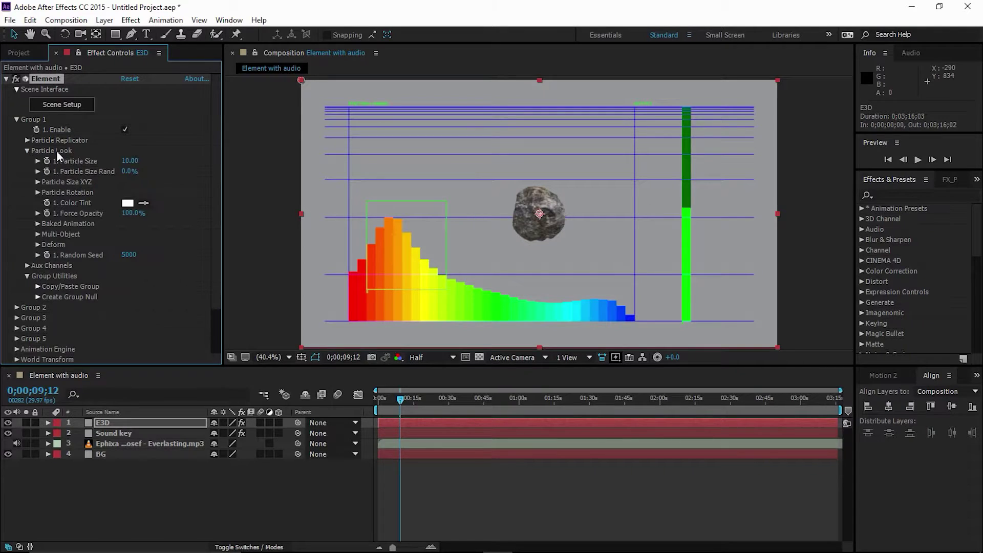
click(37, 244)
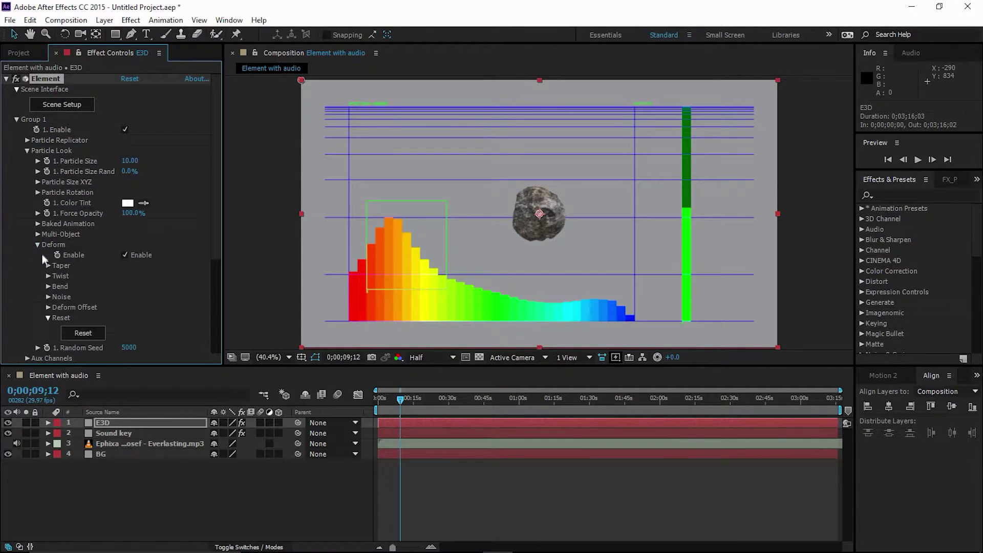
click(46, 298)
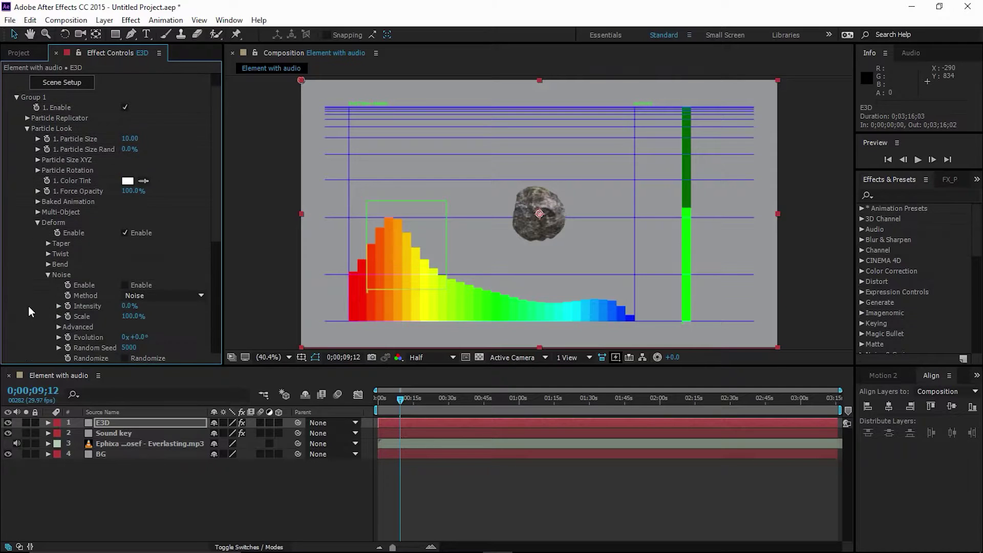
click(123, 285)
scroll(72, 318, down, 2)
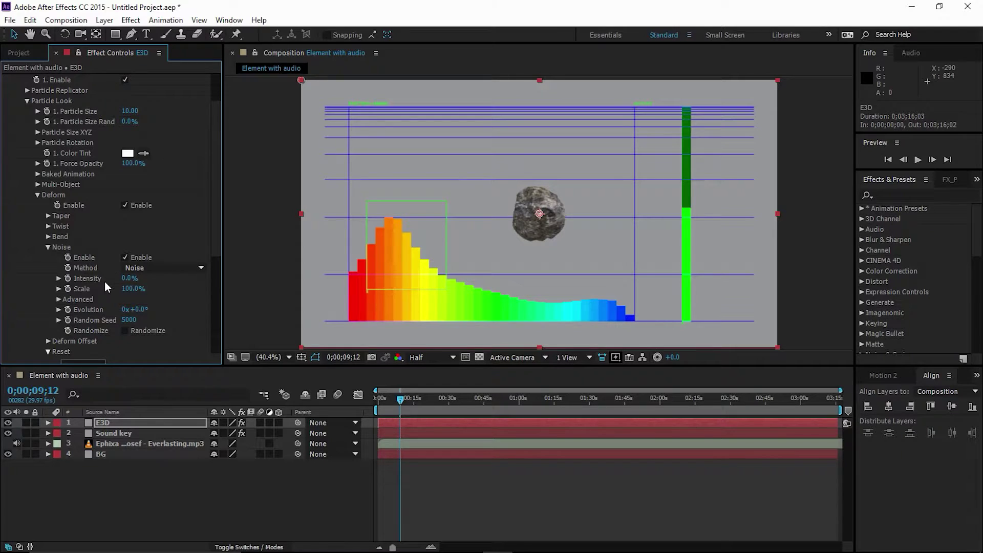
Step: Hide the Sound key spectrum overlay and test-scrub the noise Intensity upward to about 118%
click(8, 433)
click(105, 434)
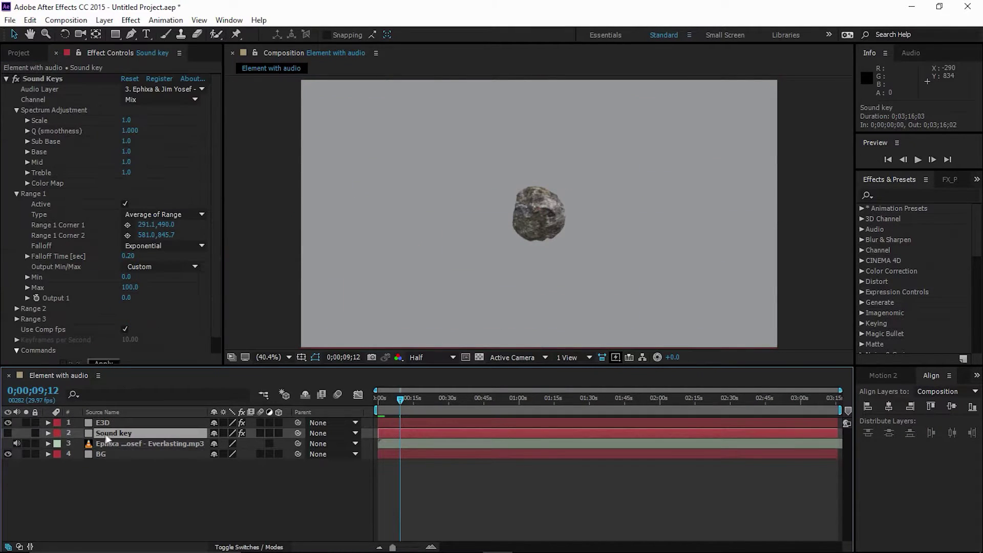
click(103, 423)
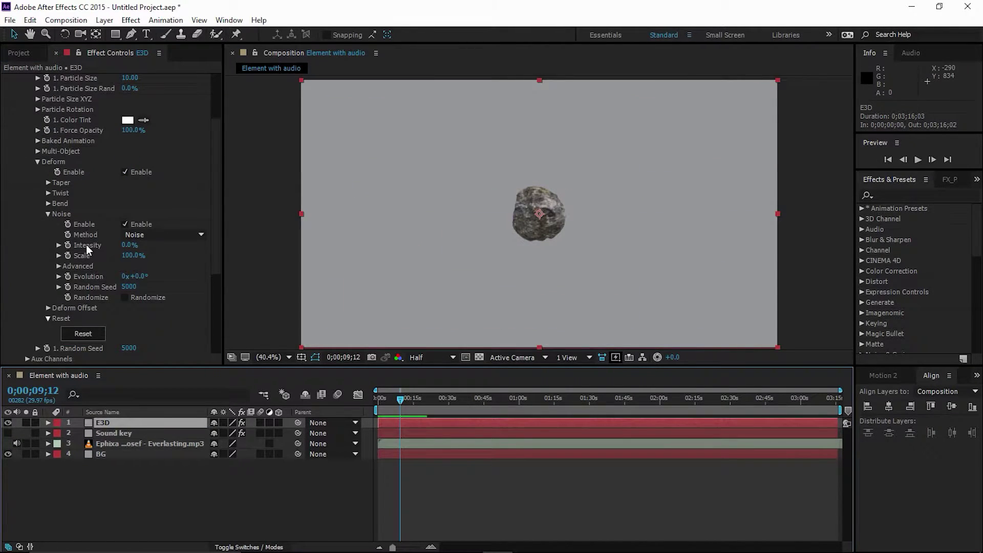
click(81, 251)
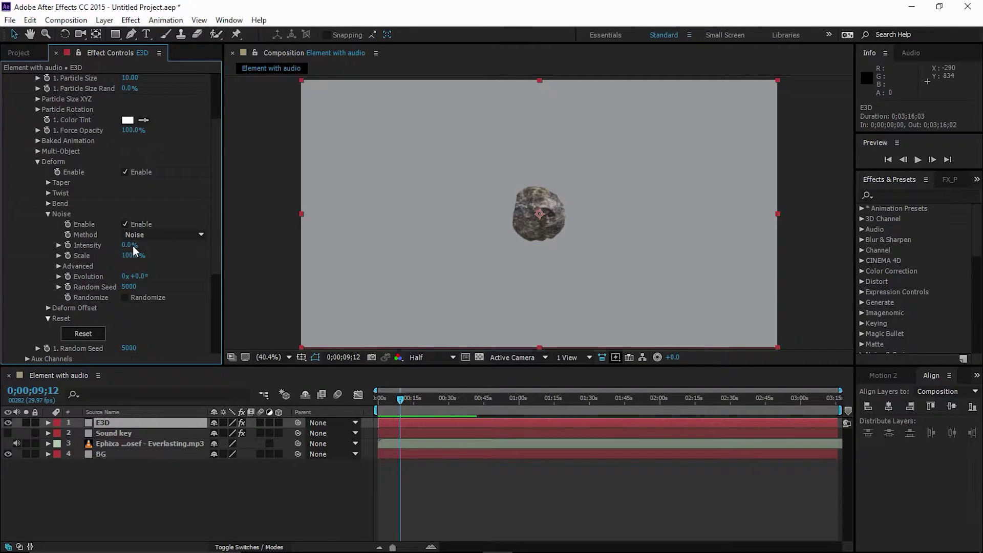
drag(127, 249, 204, 260)
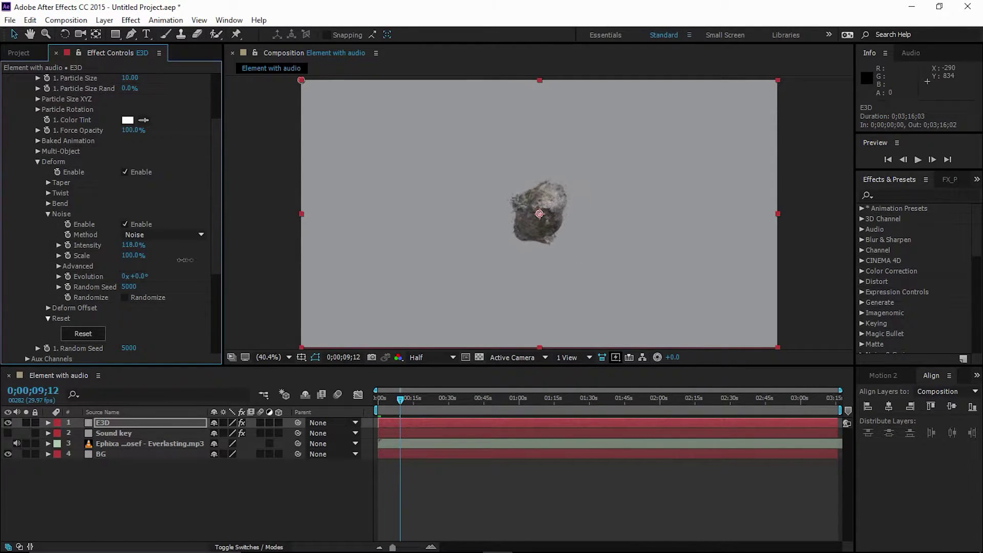
Step: Undo the Intensity test and enlarge the rock to about 1.4 World Scale
key(ctrl+z)
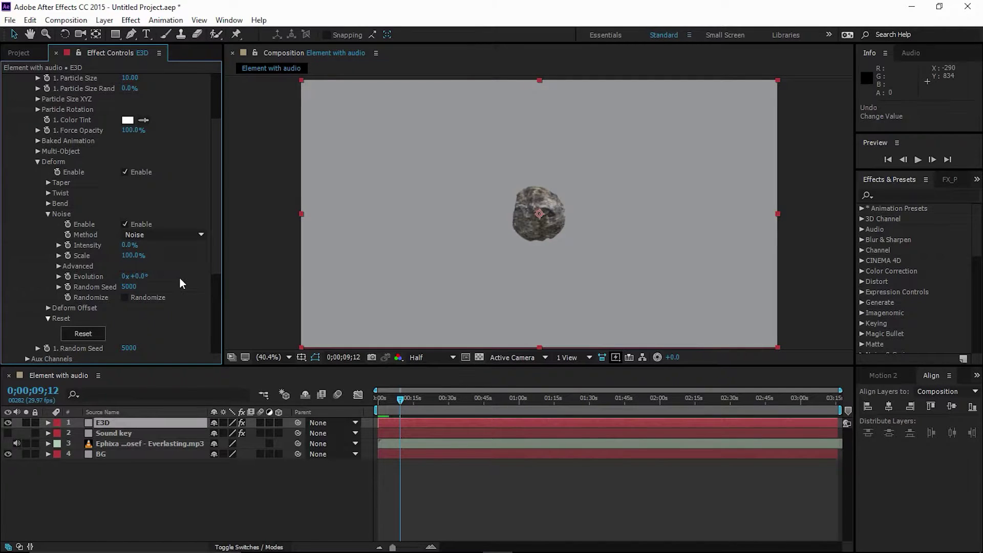
scroll(111, 266, down, 5)
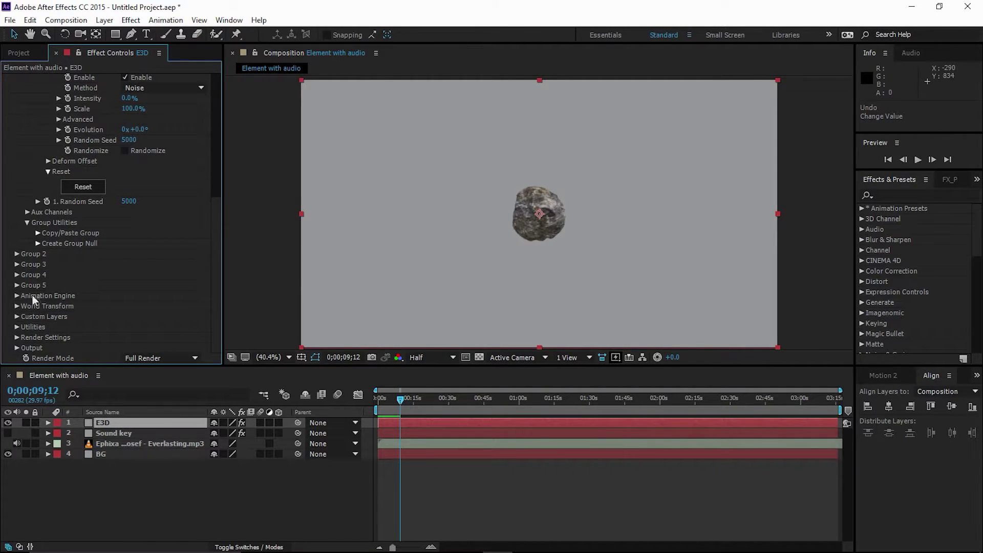
click(15, 306)
scroll(74, 312, down, 2)
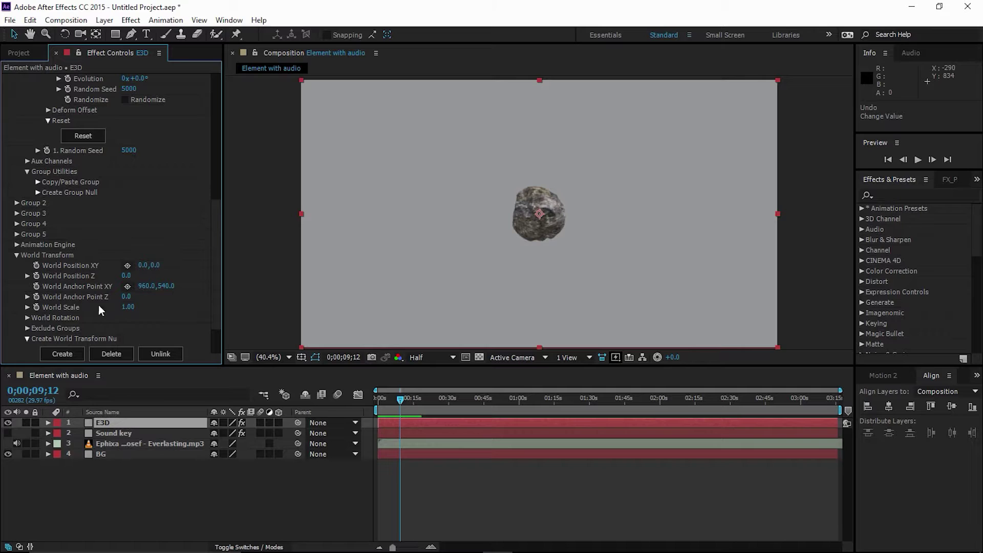
drag(133, 310, 159, 309)
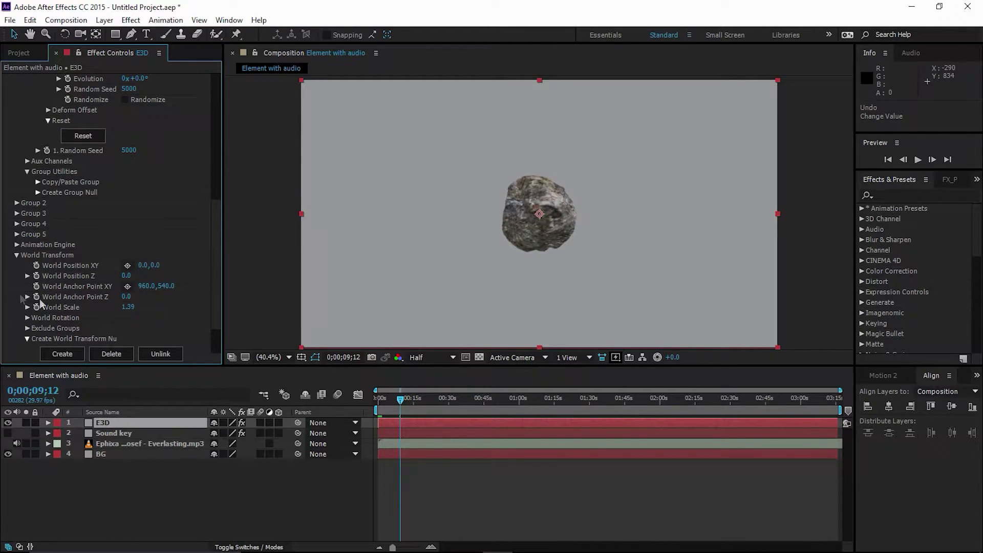
scroll(39, 299, up, 3)
scroll(76, 259, up, 6)
scroll(82, 271, down, 3)
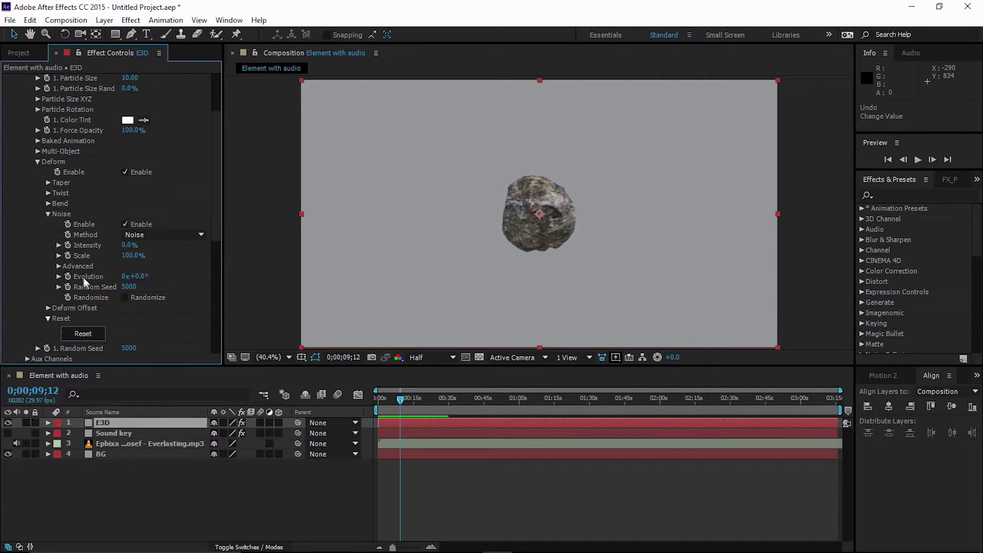
Step: Set noise Scale to 250%, Advanced Exponent to 2 and Intensity to 100%
click(129, 259)
text(250)
key(Return)
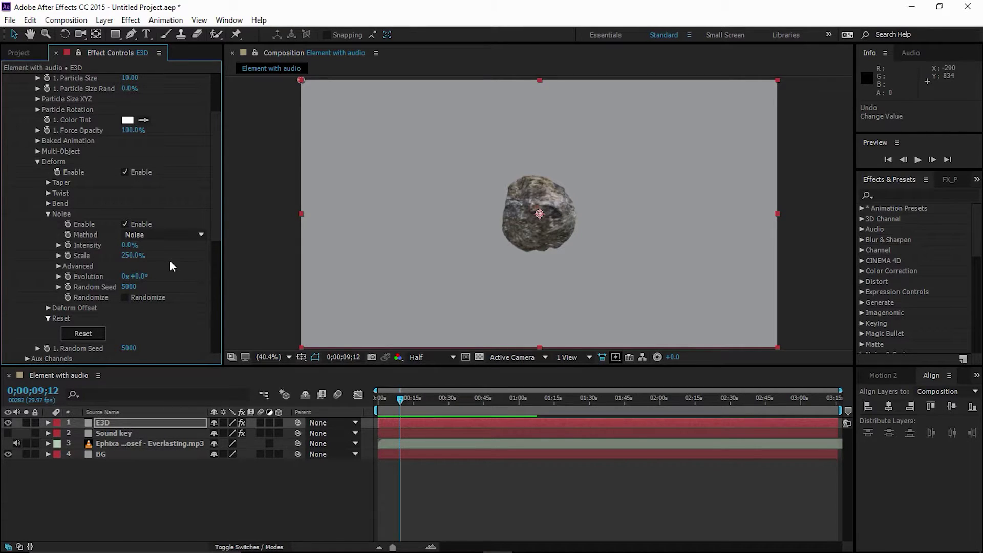
click(59, 265)
click(128, 287)
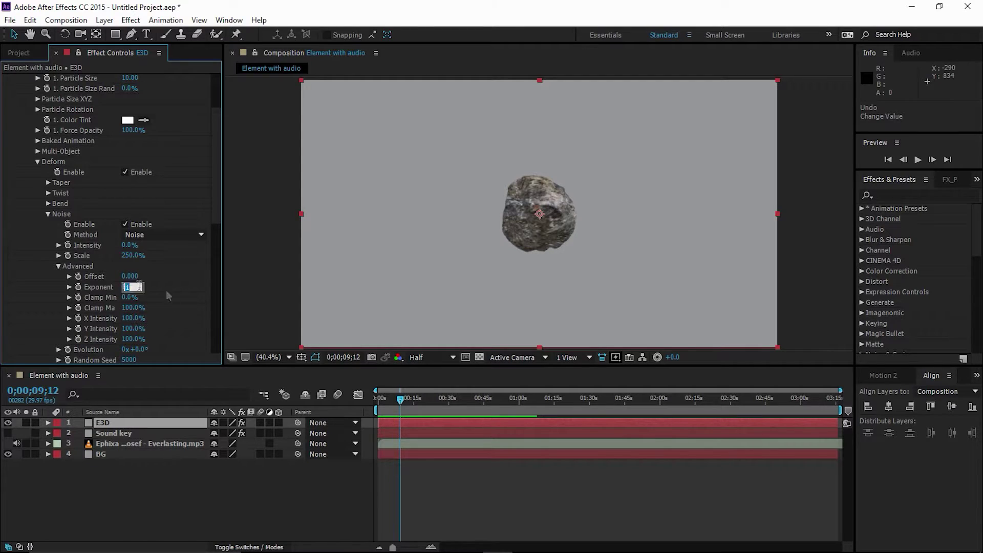
text(2)
key(Return)
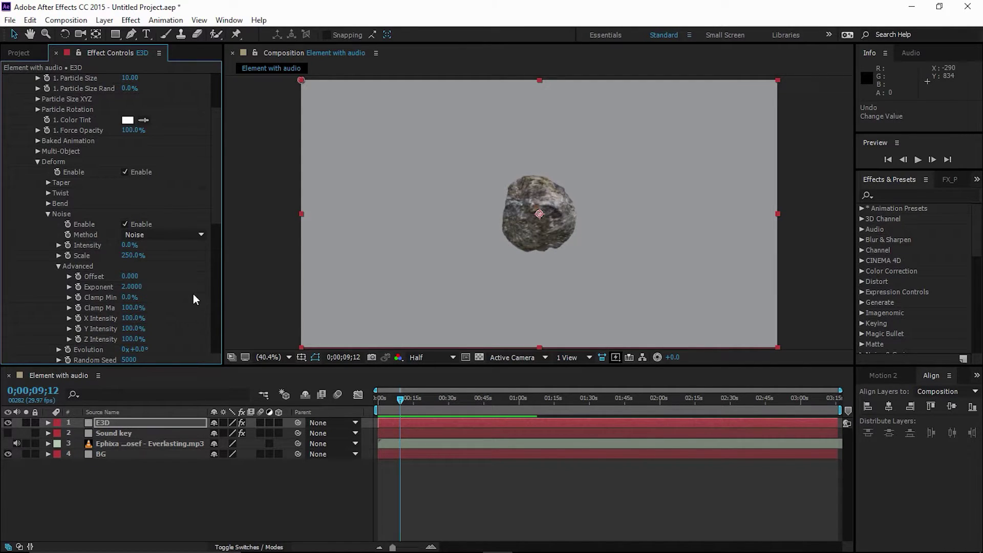
scroll(192, 299, down, 1)
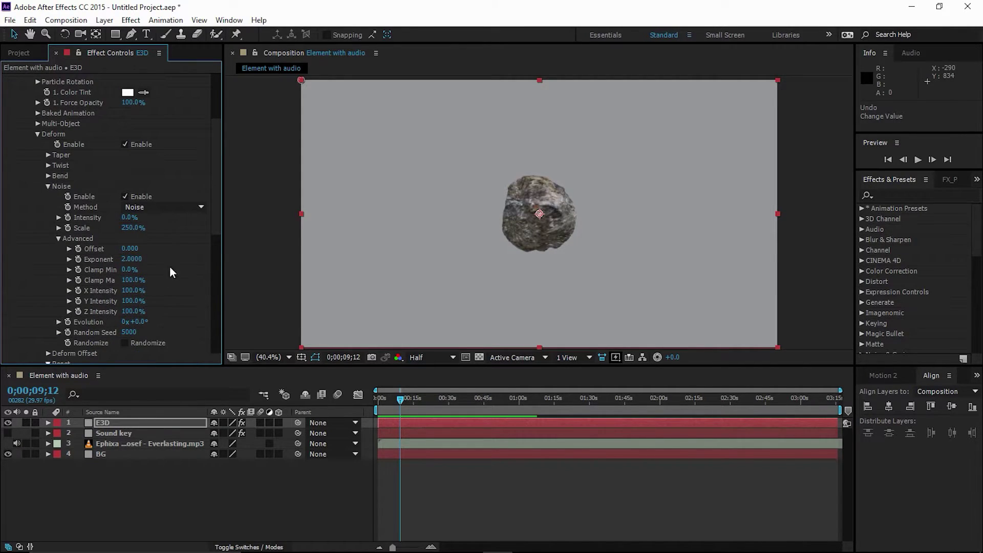
click(128, 219)
text(100)
key(Return)
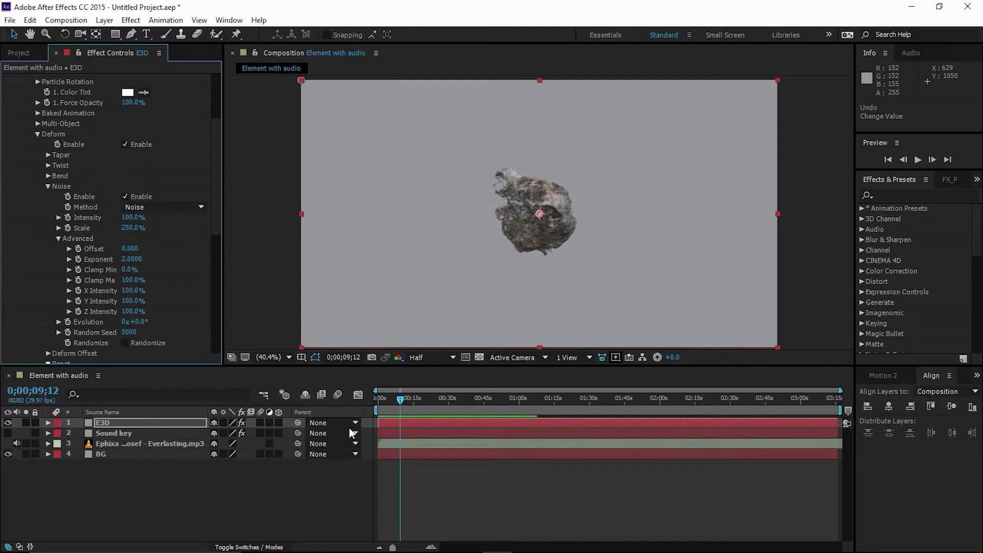
click(281, 492)
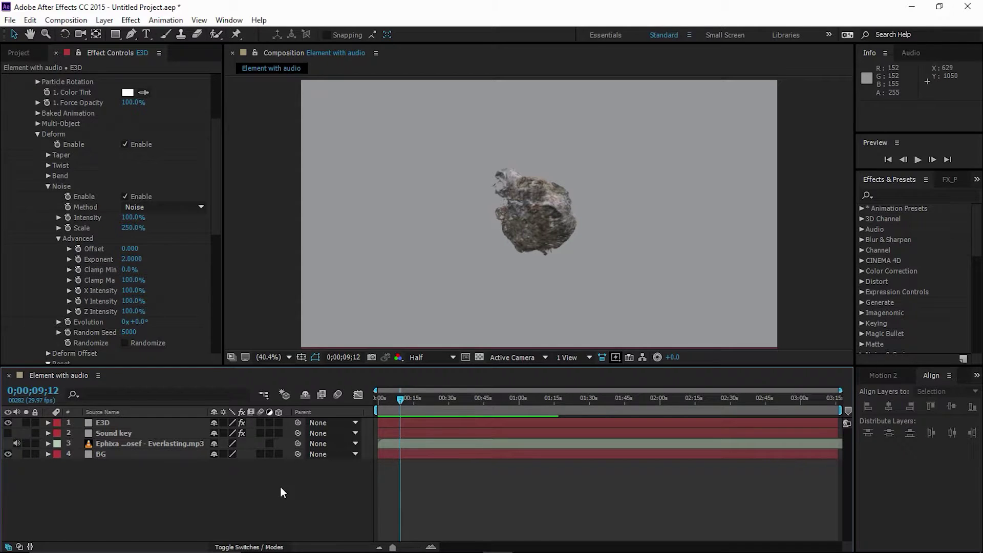
Step: Add a 28mm two-node Camera 1 and orbit it to view the rock from a new angle
key(ctrl+alt+shift+c)
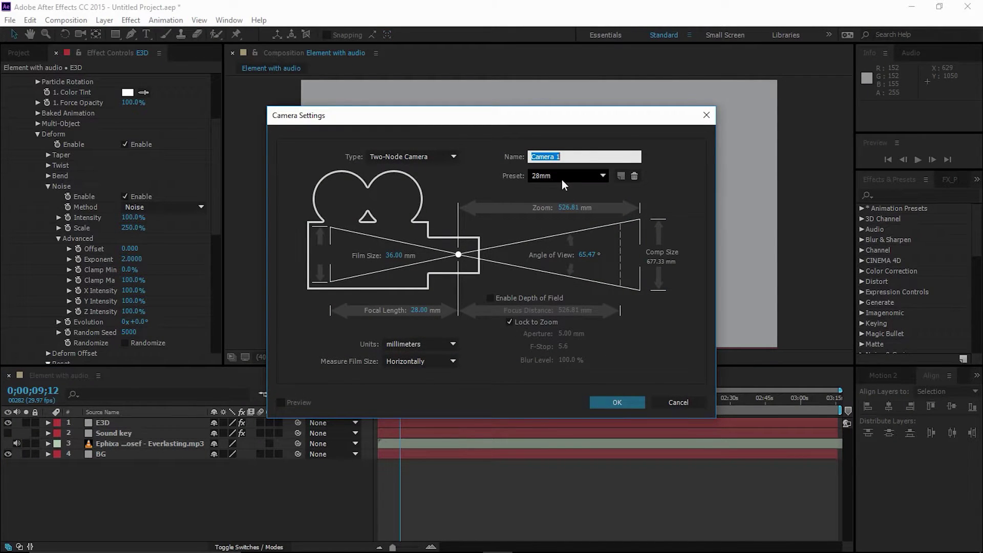
click(617, 403)
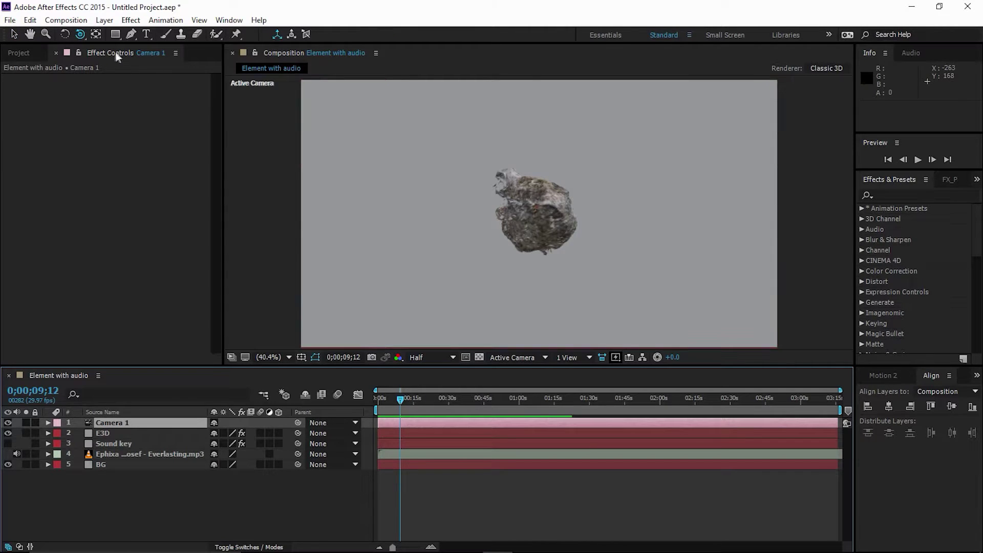
click(81, 34)
key(c)
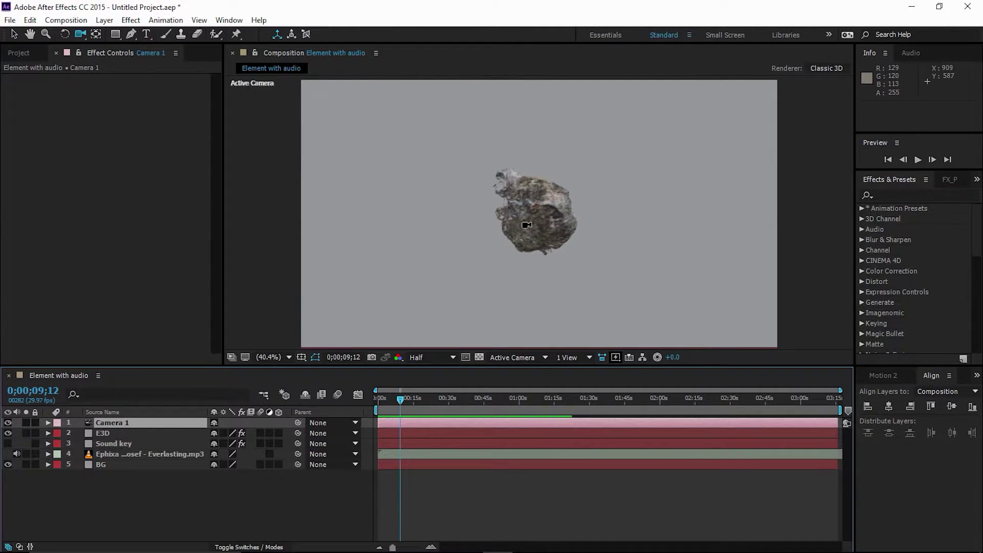
drag(532, 225, 428, 281)
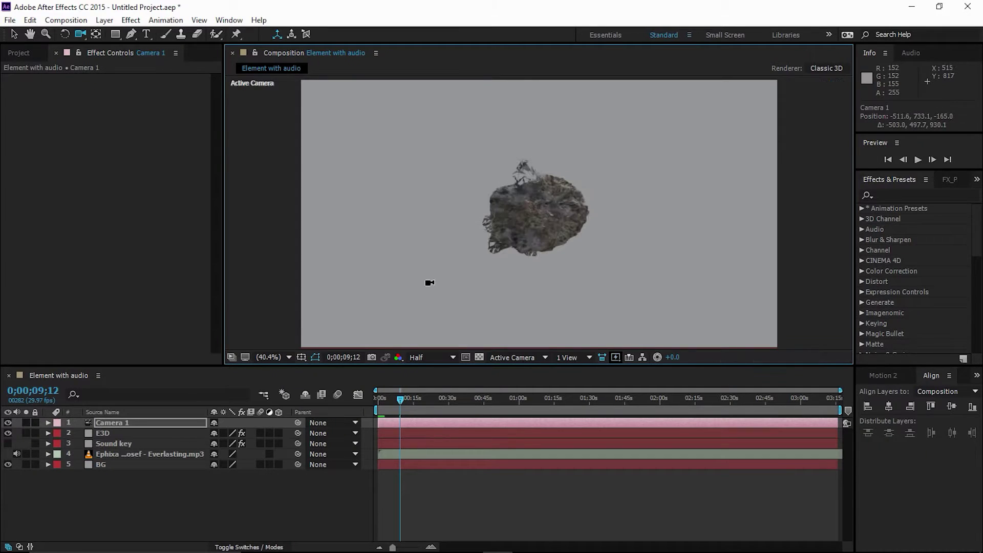
Step: Apply the Gradient Ramp effect to the BG layer
click(110, 465)
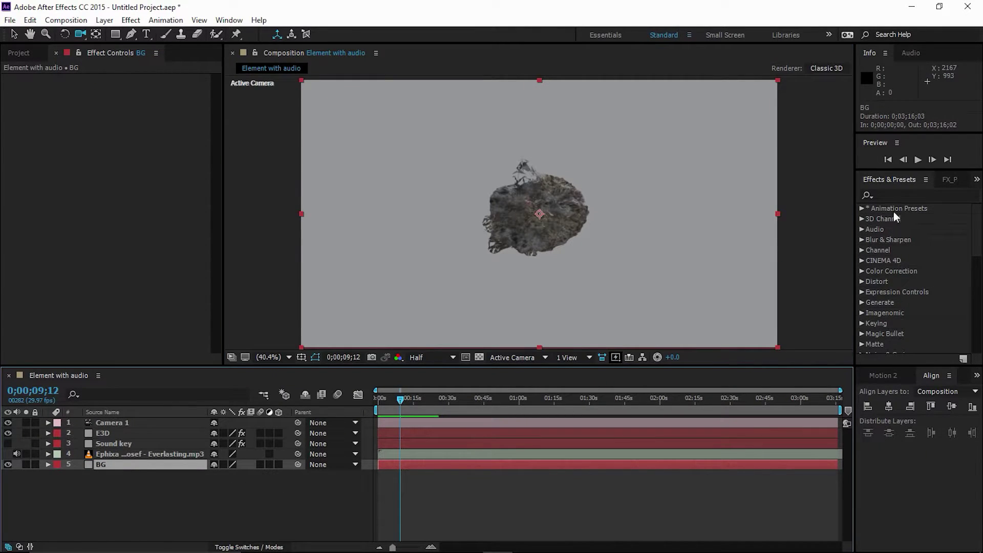
click(904, 195)
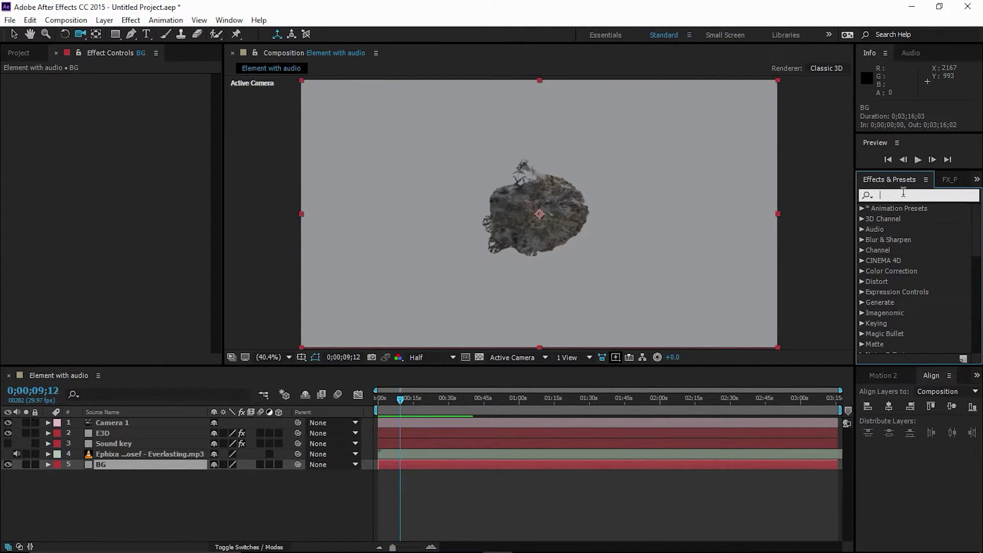
text(rampo)
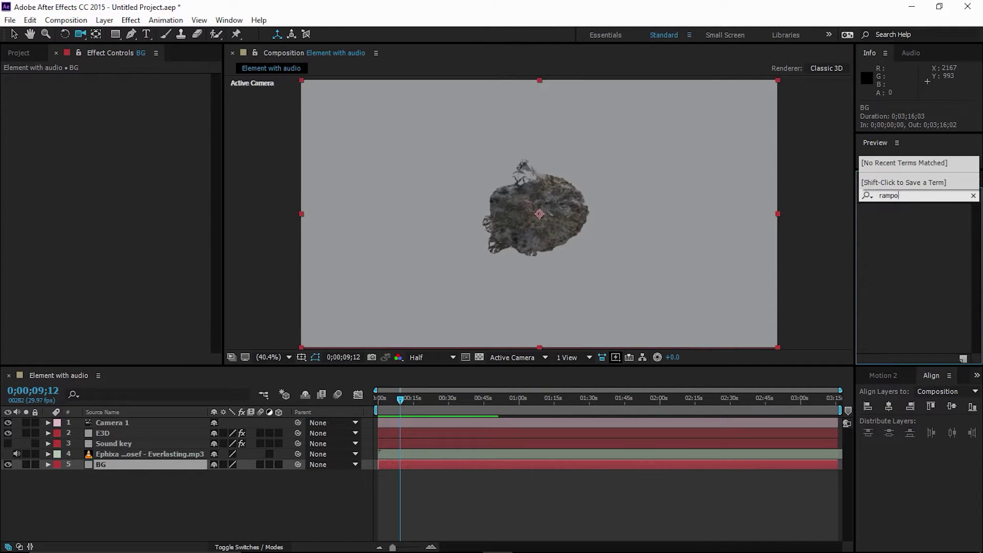
key(BackSpace)
drag(911, 218, 184, 458)
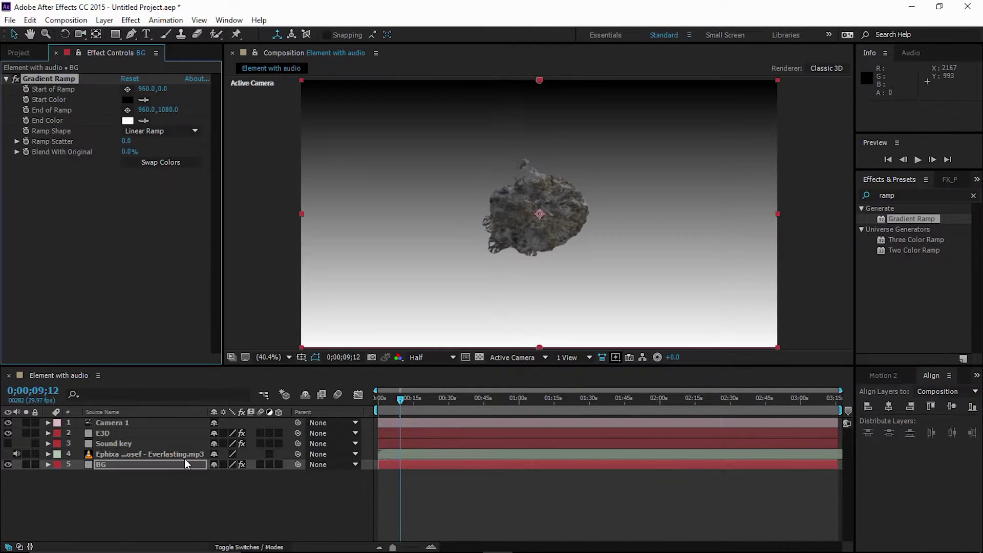
Step: Set the gradient's start colour to a dark saturated blue
click(128, 99)
click(267, 289)
click(228, 295)
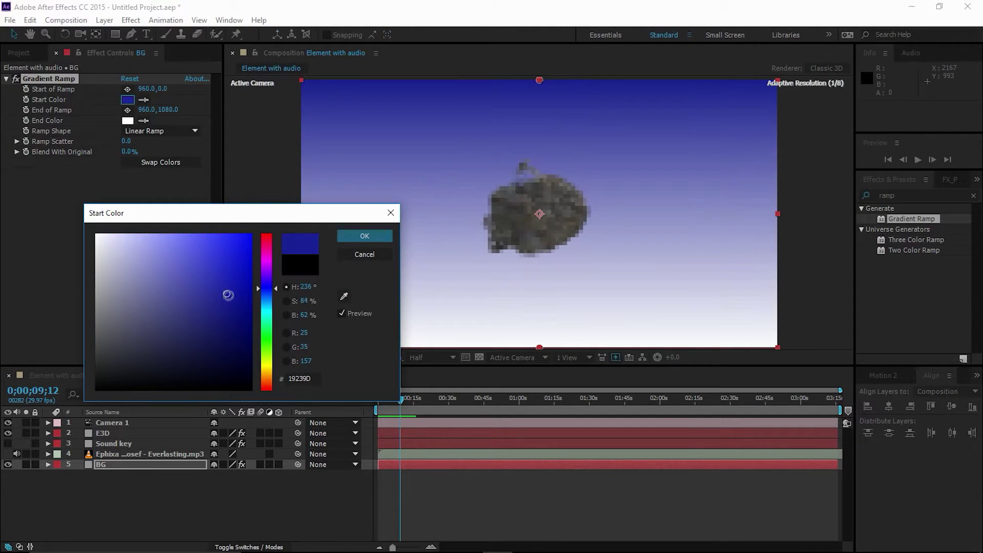
drag(228, 295, 225, 309)
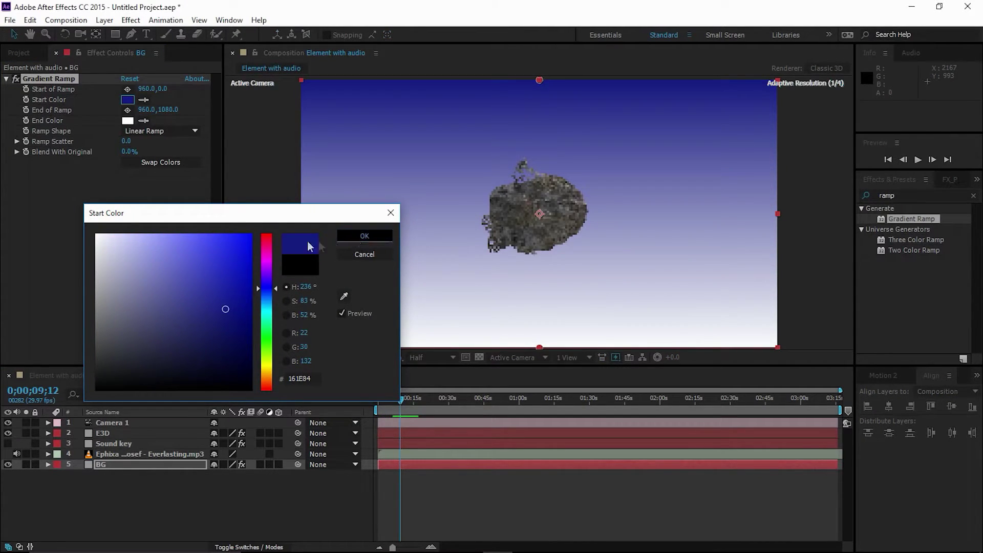
key(Return)
Step: Make the ramp radial, centre its start, pull its end far below, and swap colours
click(158, 133)
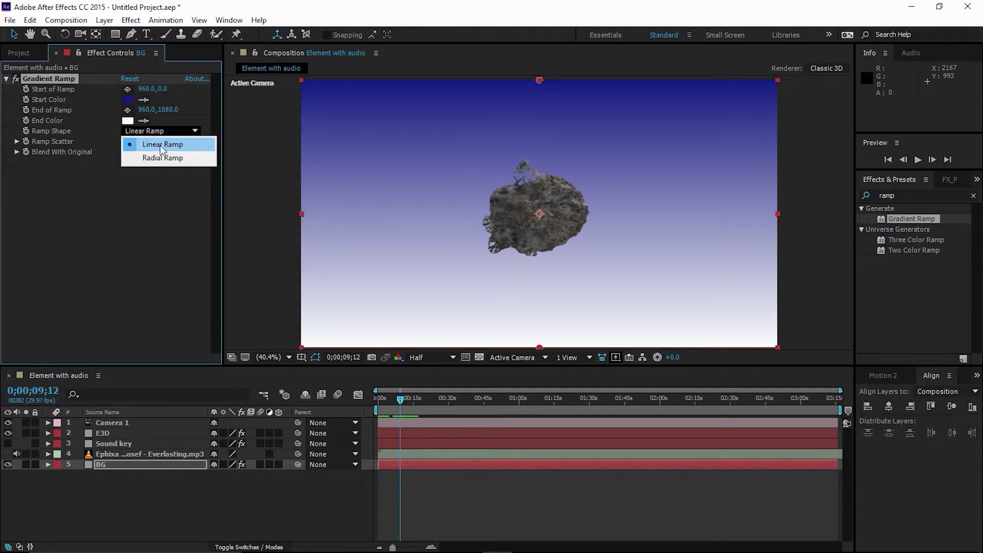
click(158, 158)
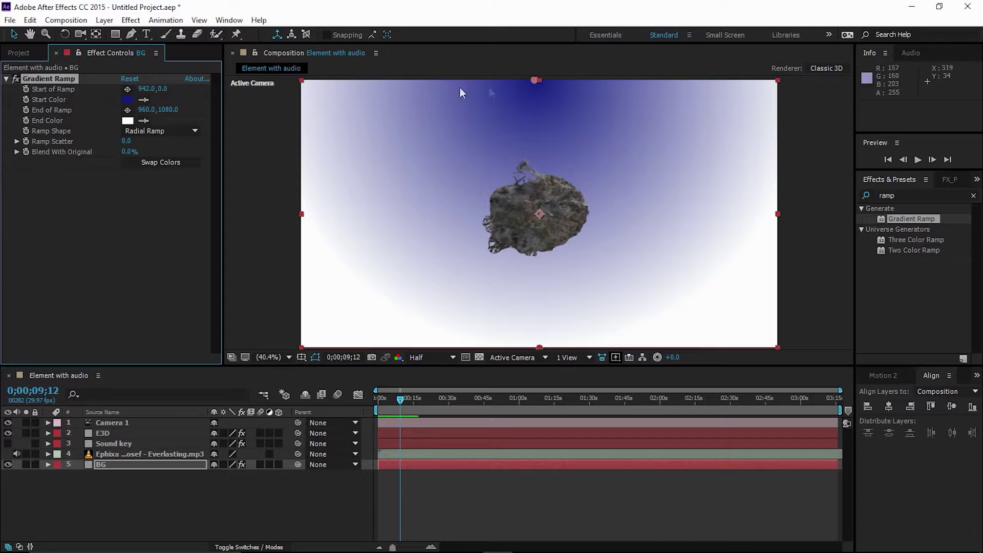
drag(535, 81, 537, 211)
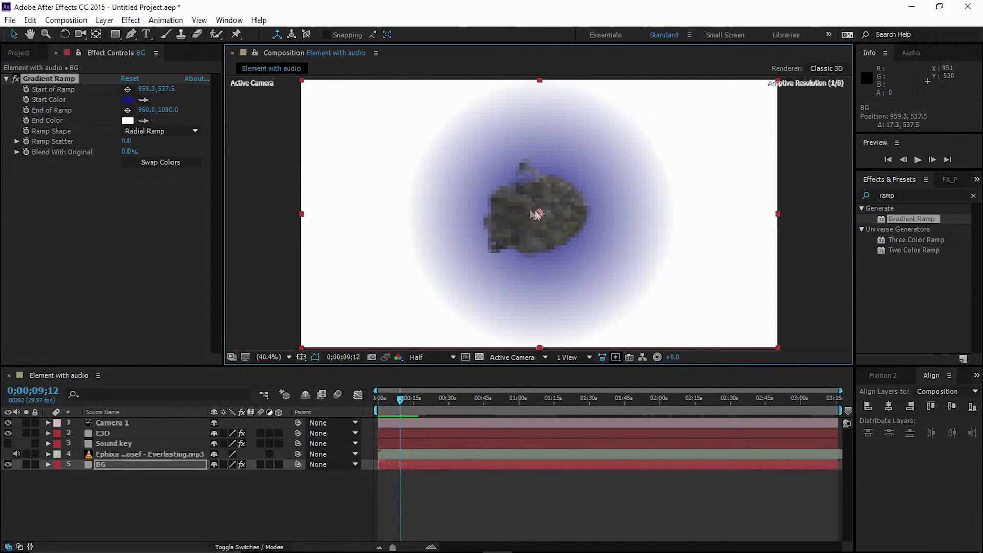
drag(148, 110, 144, 109)
key(comma)
key(comma)
key(comma)
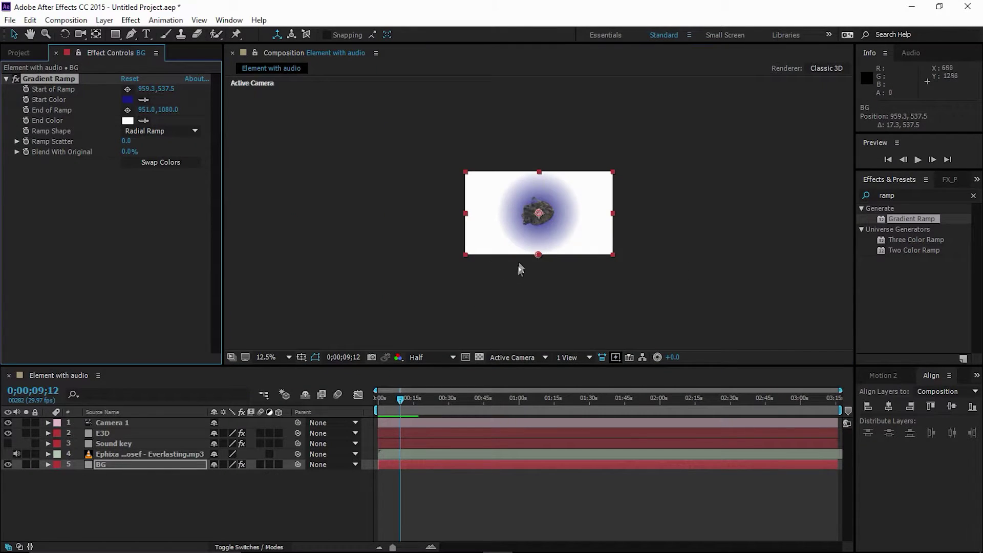
drag(538, 254, 541, 340)
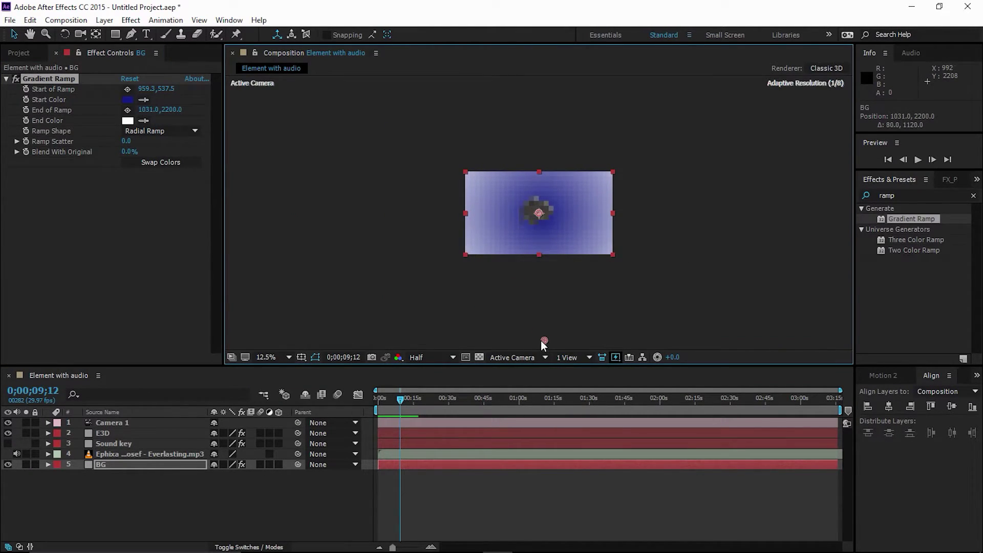
click(158, 162)
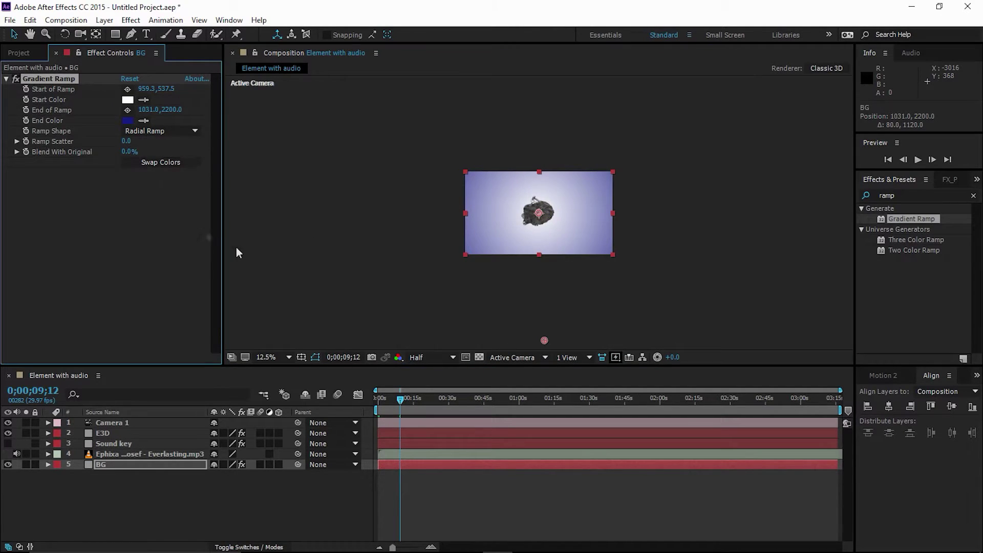
click(262, 362)
click(277, 149)
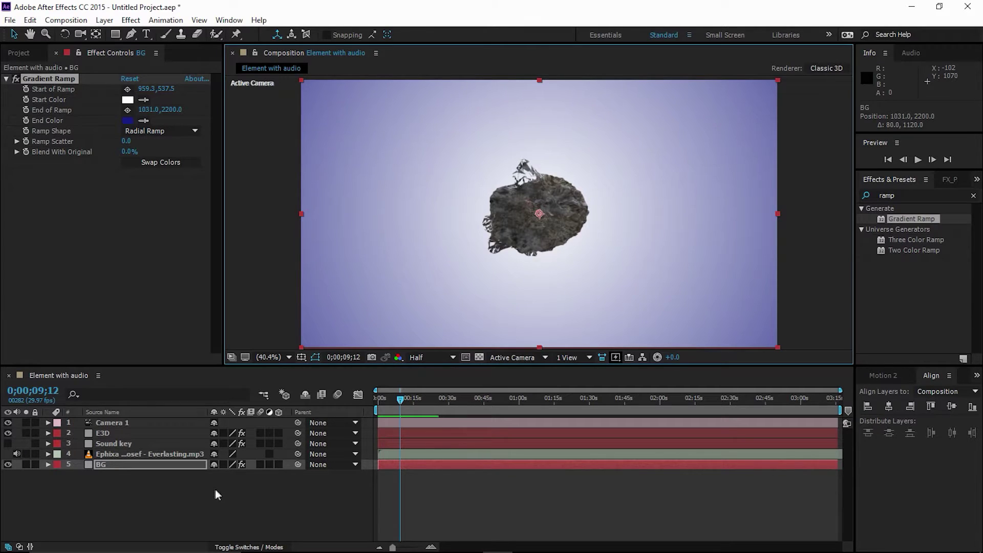
Step: Review the Sound Keys Range 1 settings and apply the analysis so Output 1 reads 53.2
click(112, 442)
click(113, 436)
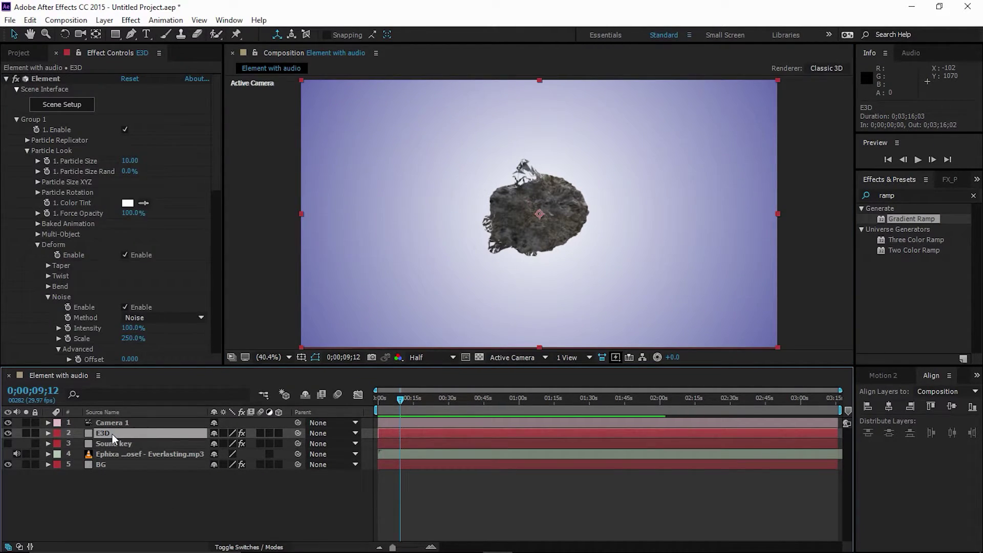
scroll(69, 302, down, 4)
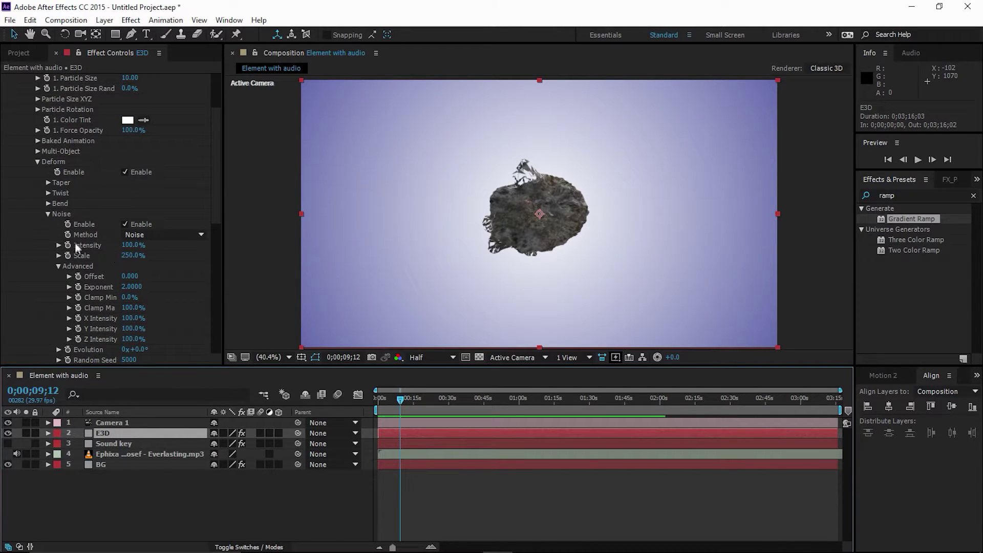
click(93, 246)
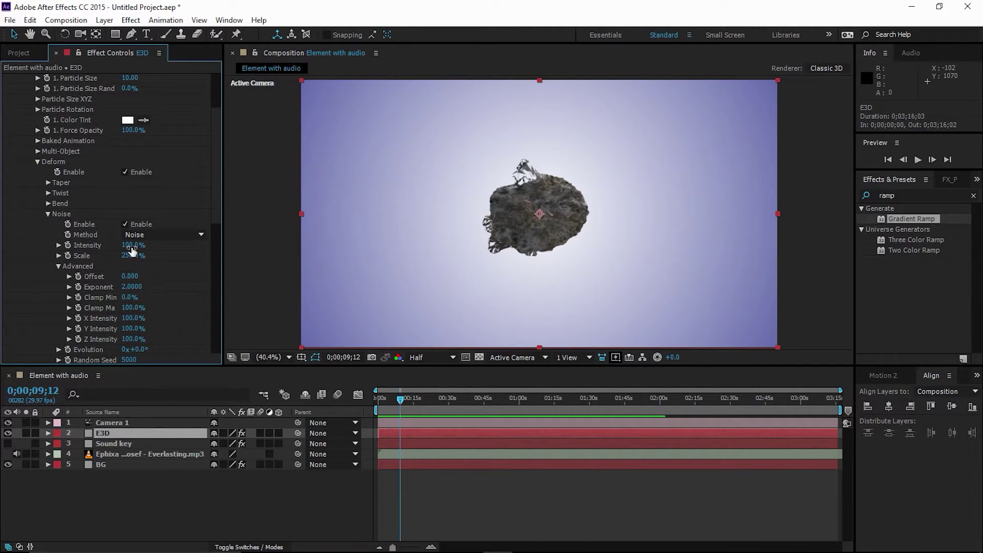
click(107, 442)
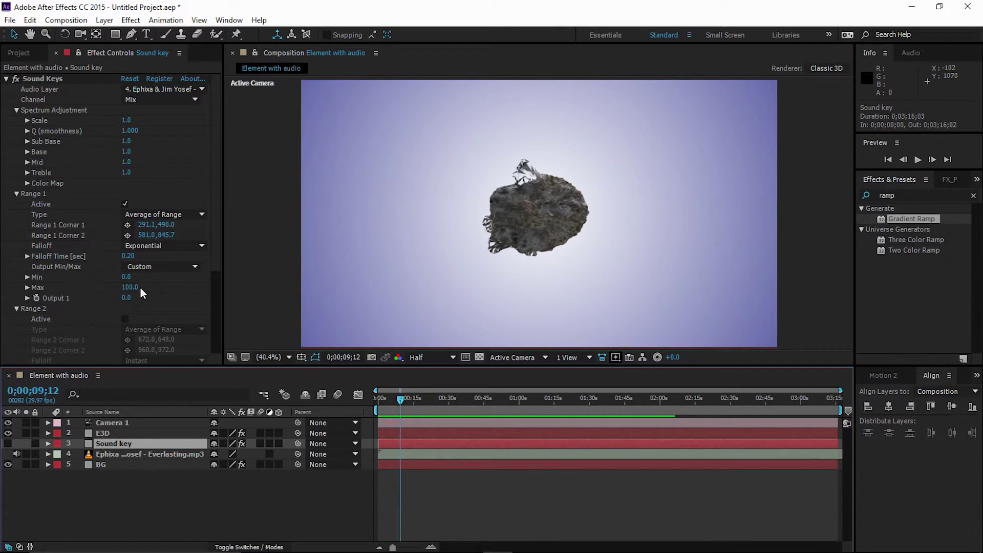
click(118, 444)
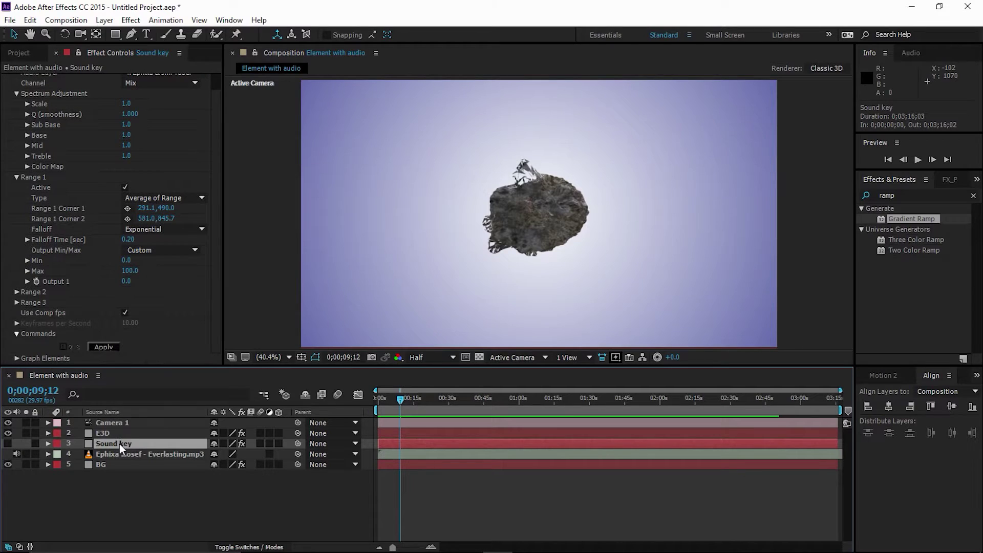
scroll(112, 332, up, 1)
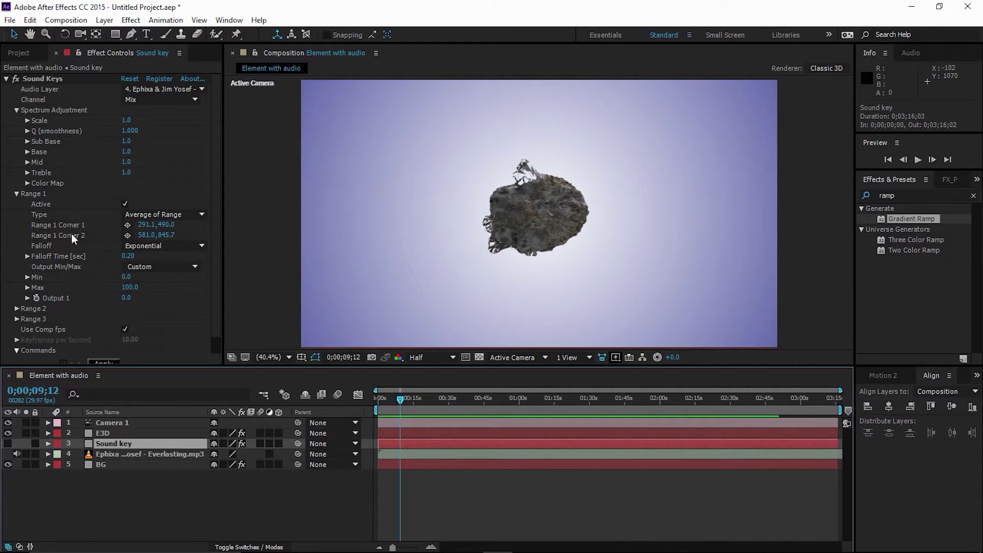
scroll(108, 312, down, 1)
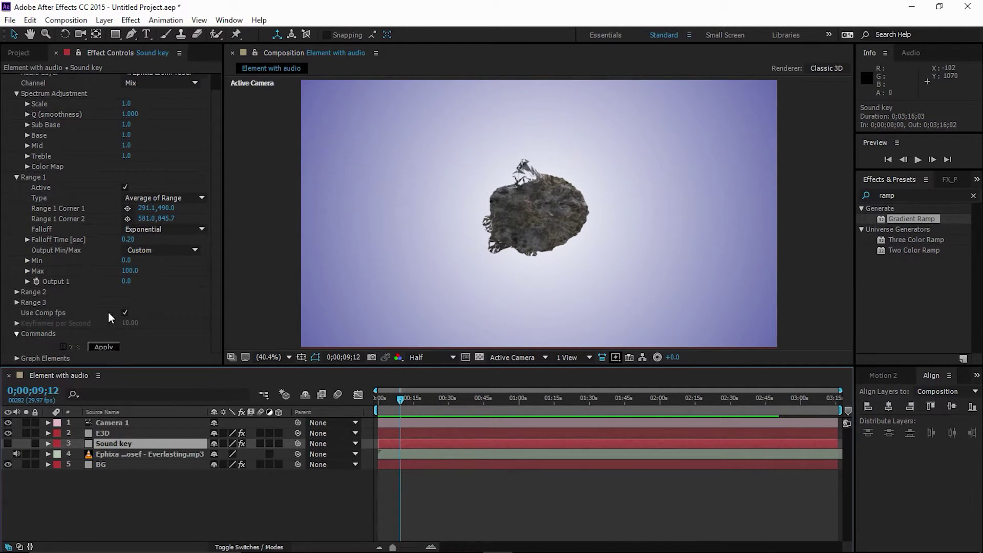
click(103, 347)
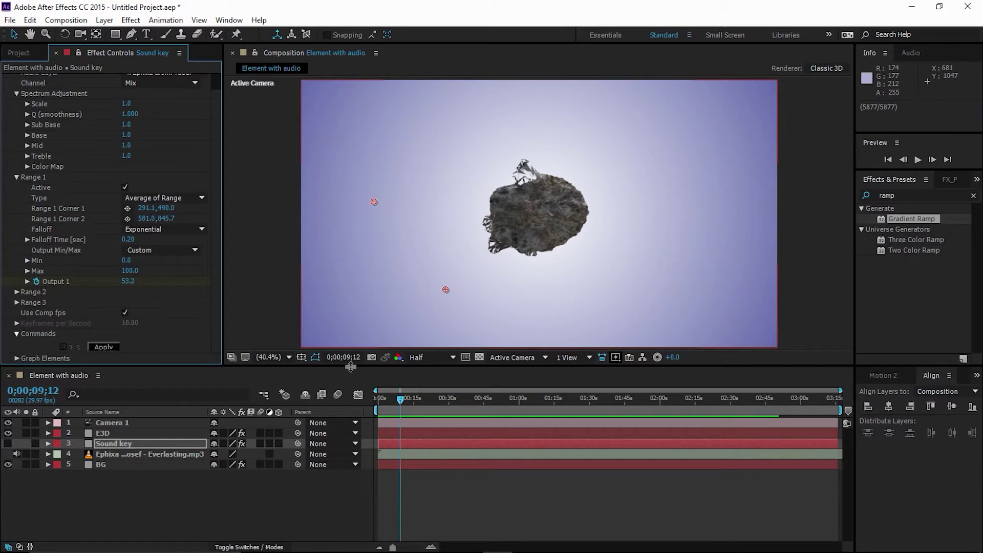
click(106, 443)
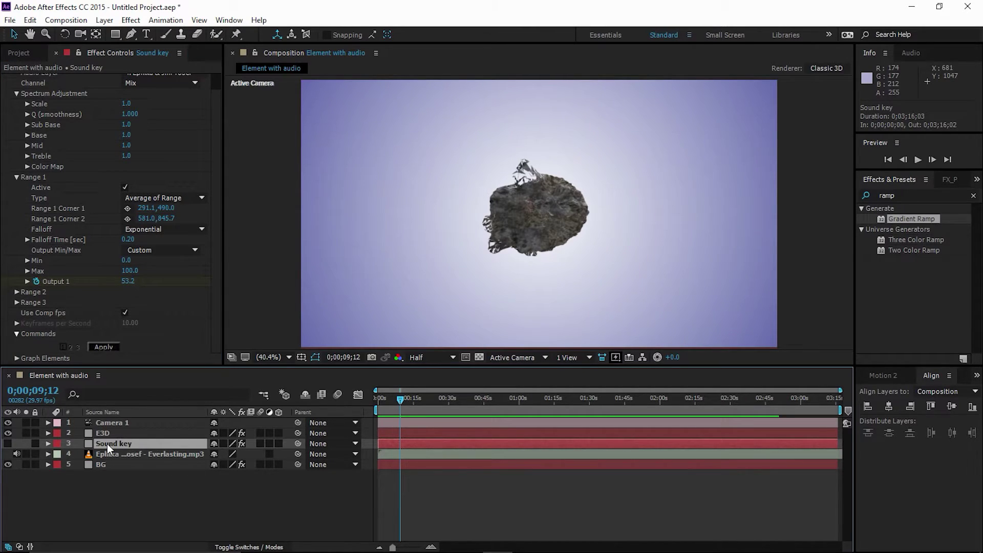
Step: Add an expression on E3D noise Intensity pick-whipped to Sound Keys Output 1
key(u)
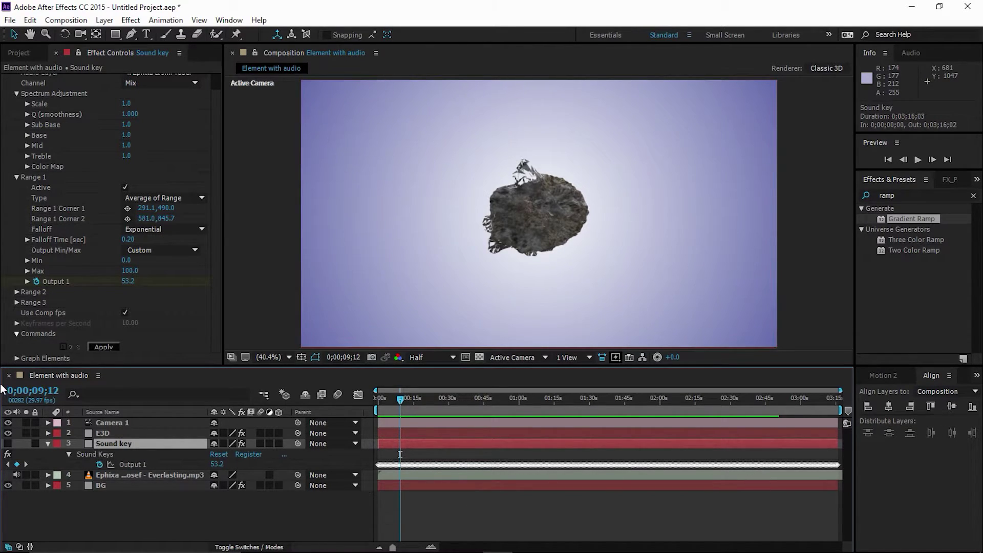
click(104, 433)
scroll(90, 305, down, 5)
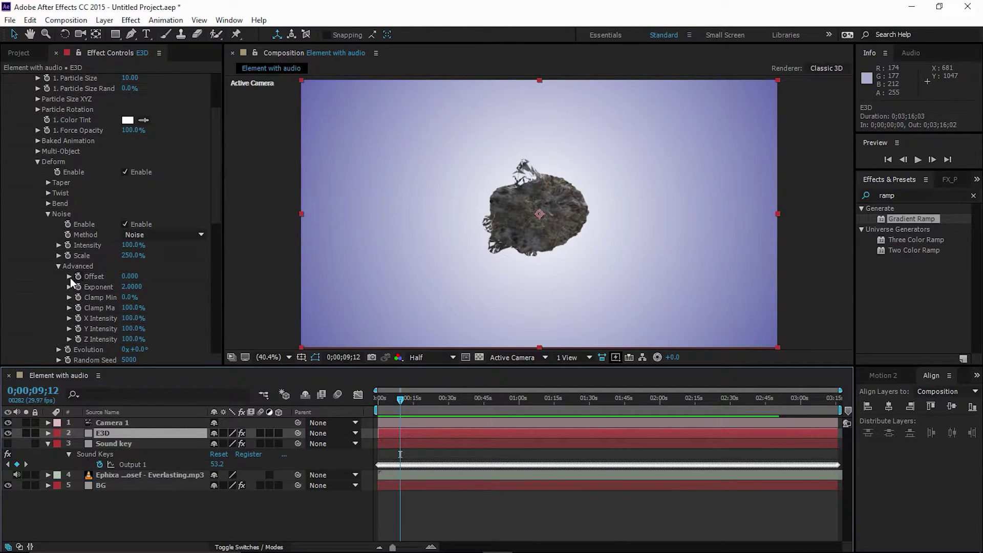
scroll(69, 278, down, 2)
scroll(69, 279, up, 4)
scroll(73, 254, down, 1)
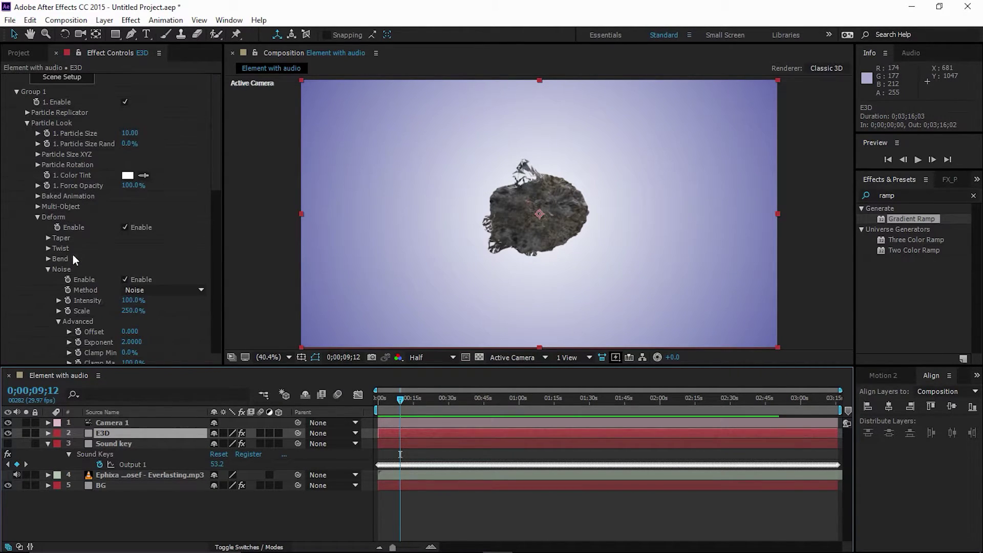
alt+click(68, 301)
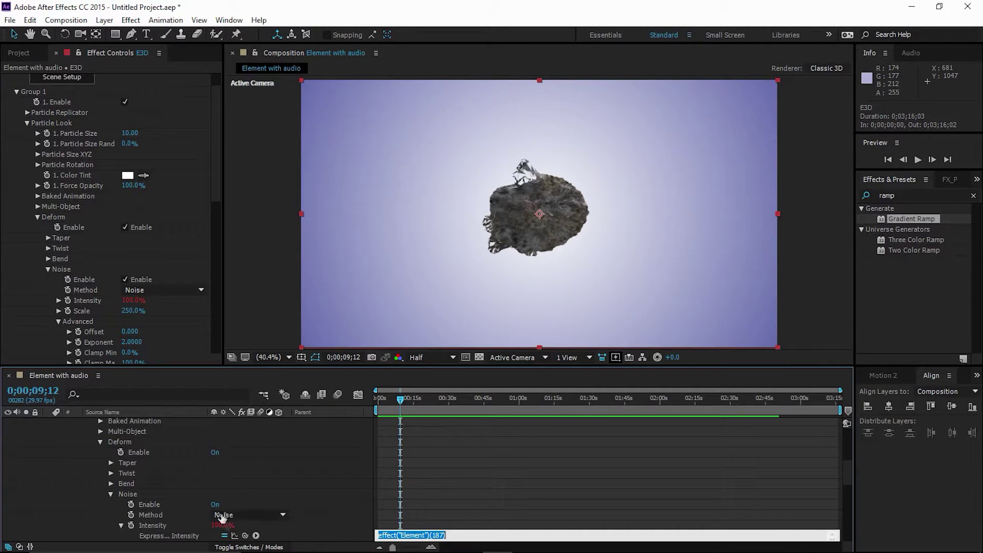
drag(235, 535, 147, 513)
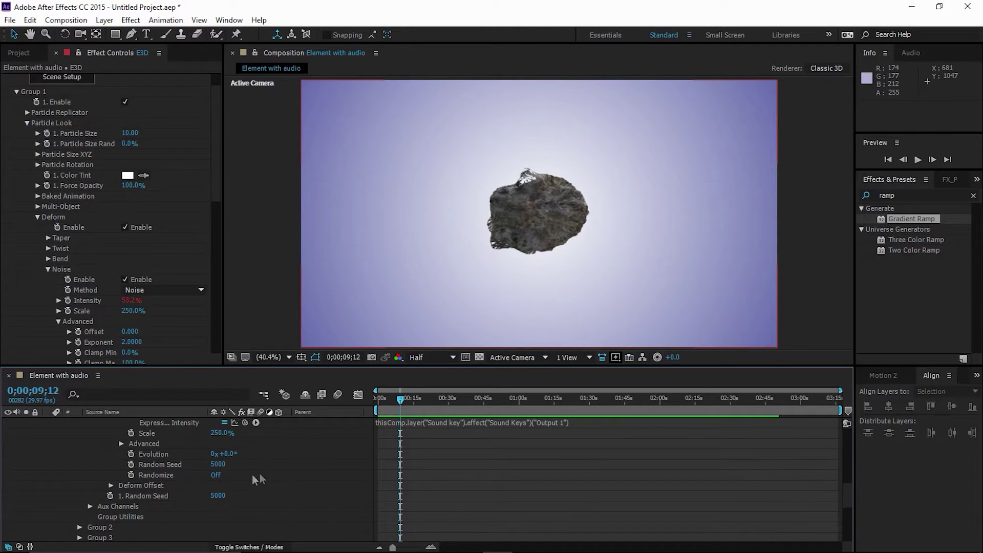
Step: Collapse the E3D layer and preview the music-driven deformation
scroll(153, 460, up, 15)
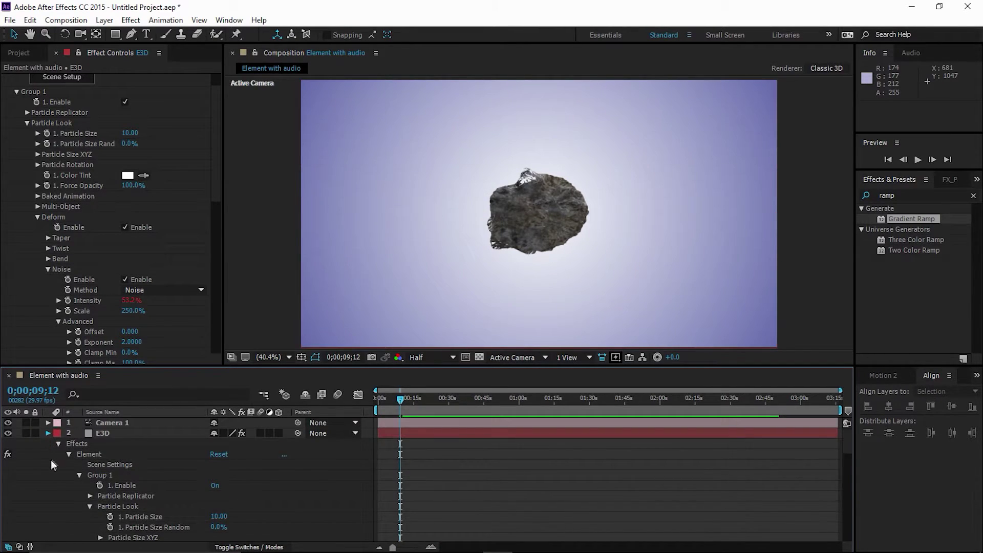
click(48, 433)
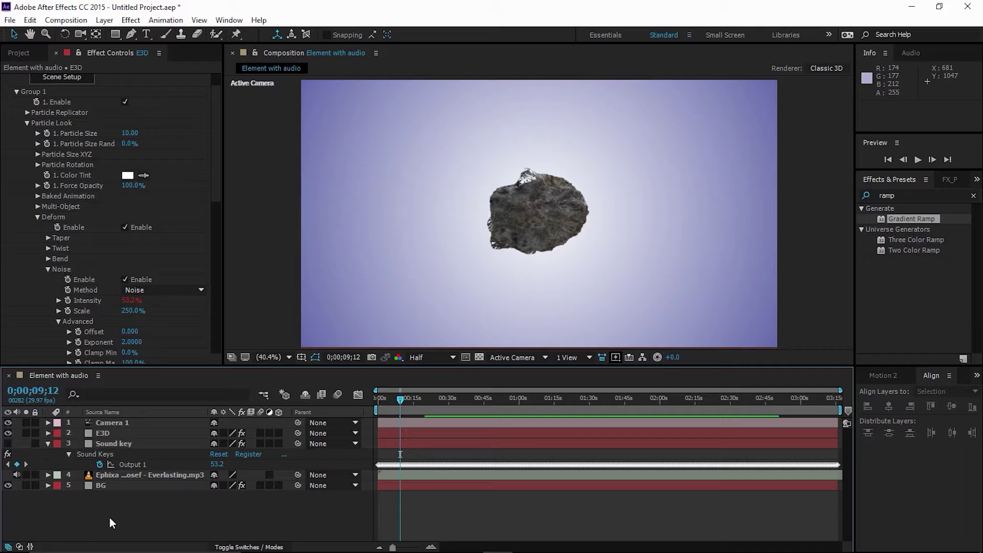
key(space)
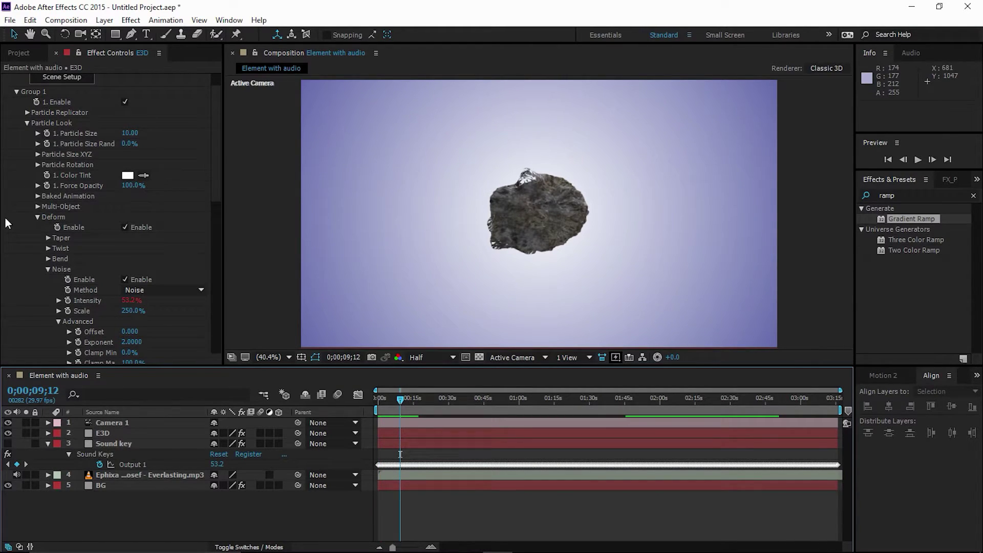
Step: At the comp start, set keyframes on E3D's X, Y and Z World Rotation
key(space)
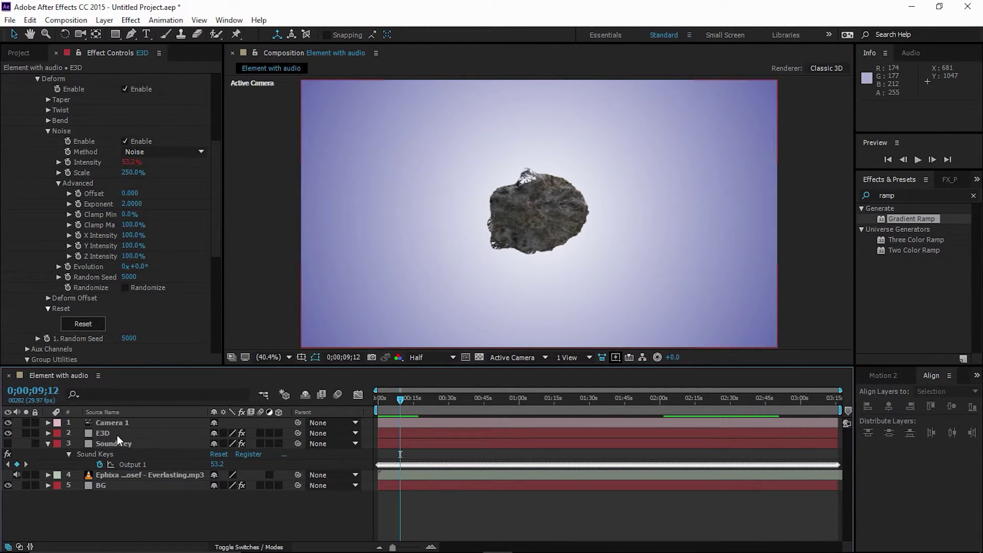
click(114, 434)
scroll(7, 186, down, 3)
scroll(13, 210, down, 6)
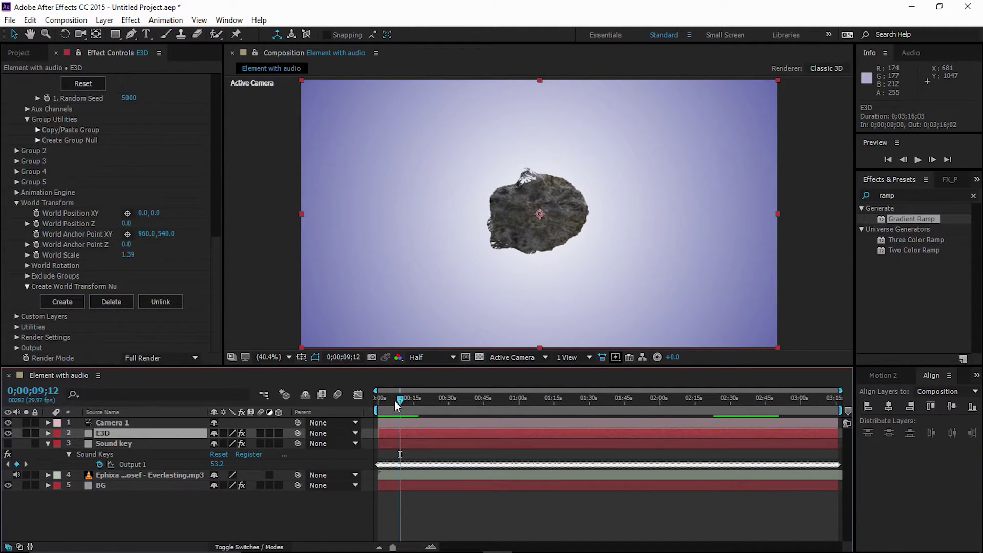
drag(395, 401, 364, 402)
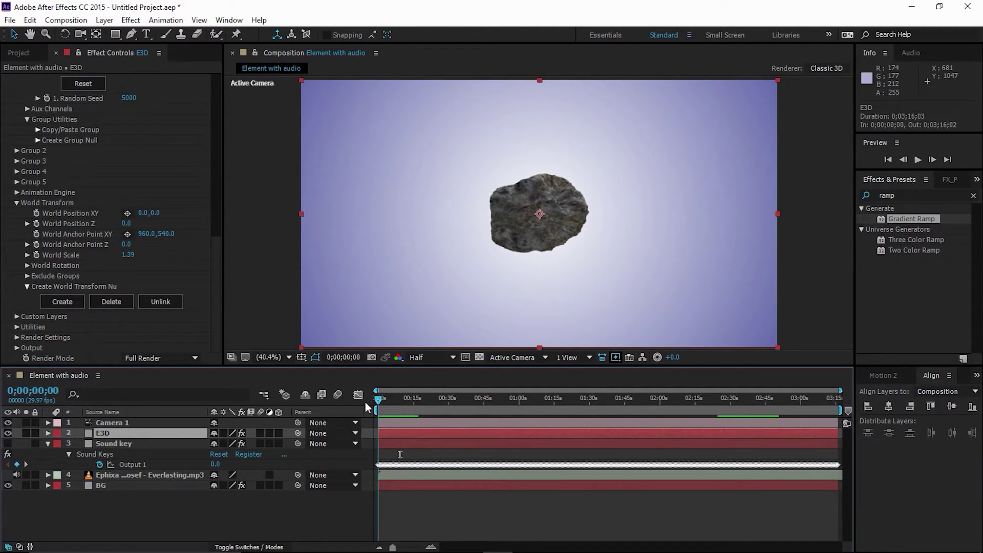
click(27, 265)
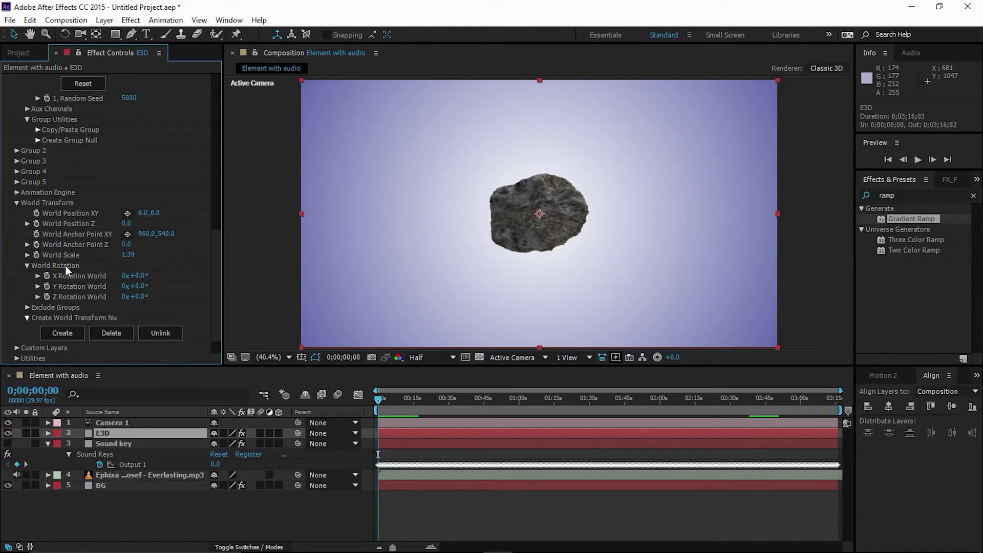
click(47, 279)
shift+click(44, 297)
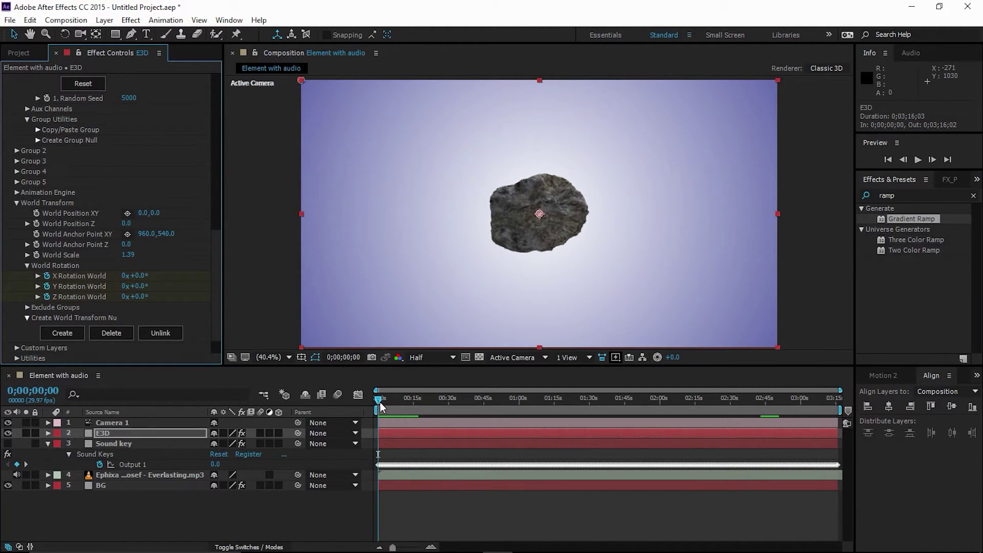
Step: At the comp end, set X, Y and Z World Rotation to 8 revolutions each
drag(380, 402, 896, 427)
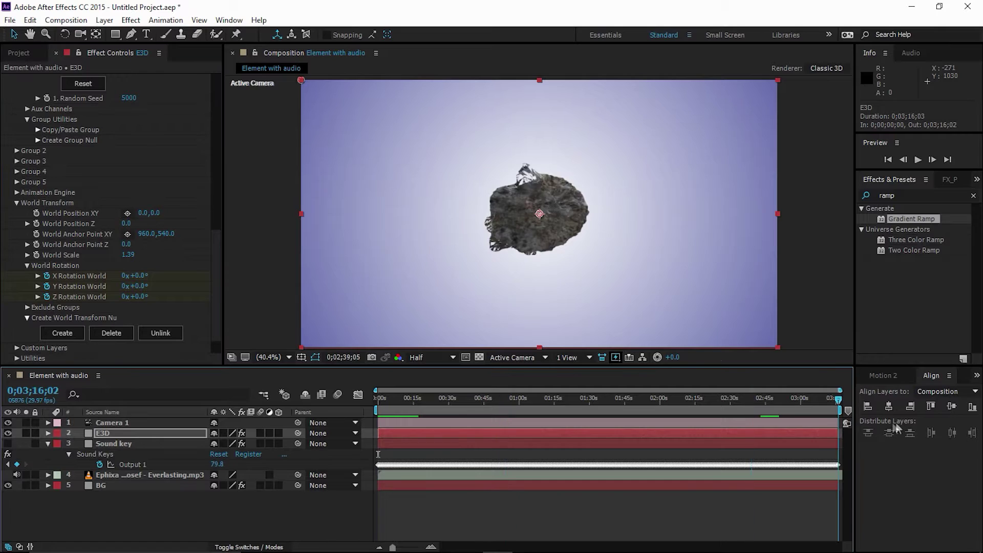
click(125, 277)
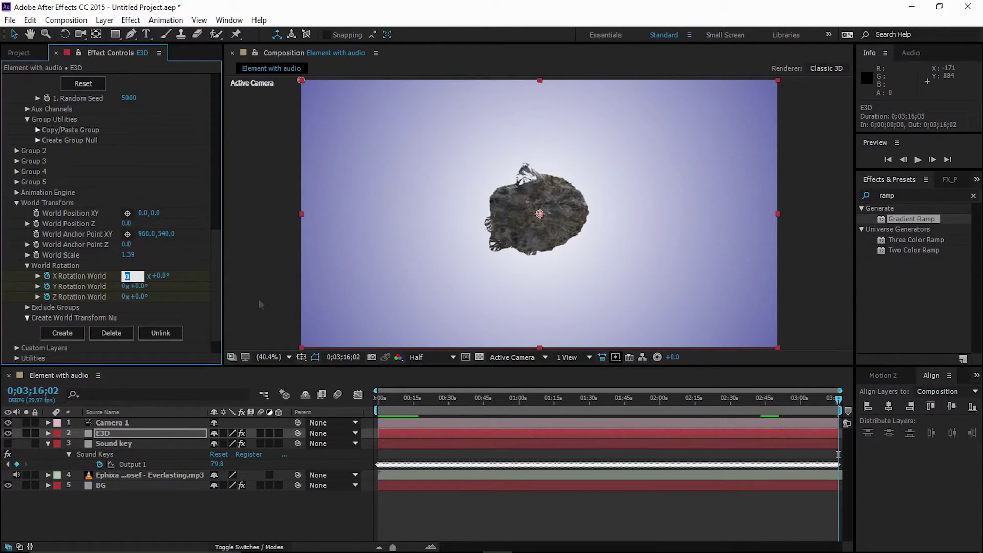
text(8)
key(Tab)
text(8)
key(Tab)
text(8)
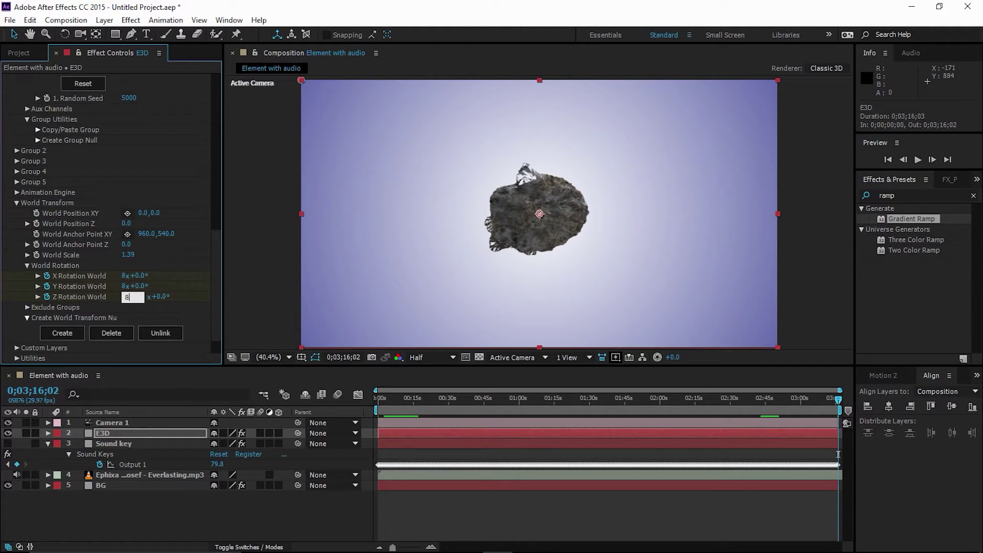
key(Return)
Step: Keyframe noise Evolution from 0 at the start to 20 revolutions at the end
scroll(12, 264, up, 10)
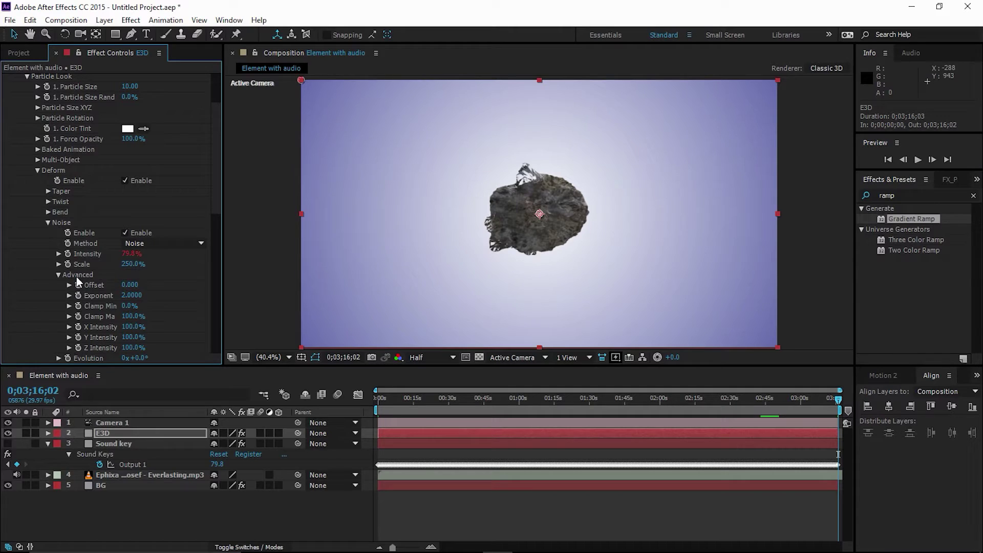
scroll(82, 294, down, 3)
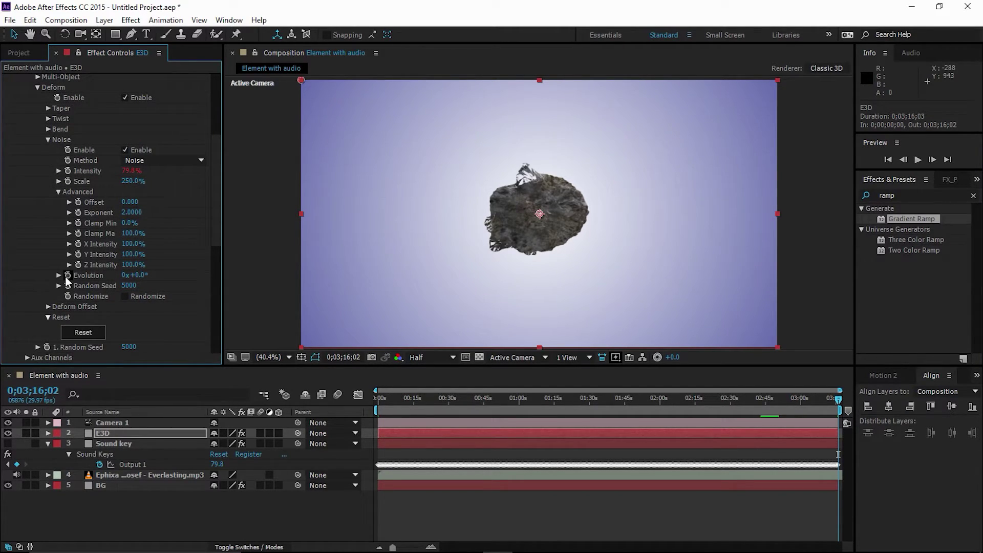
drag(385, 399, 367, 399)
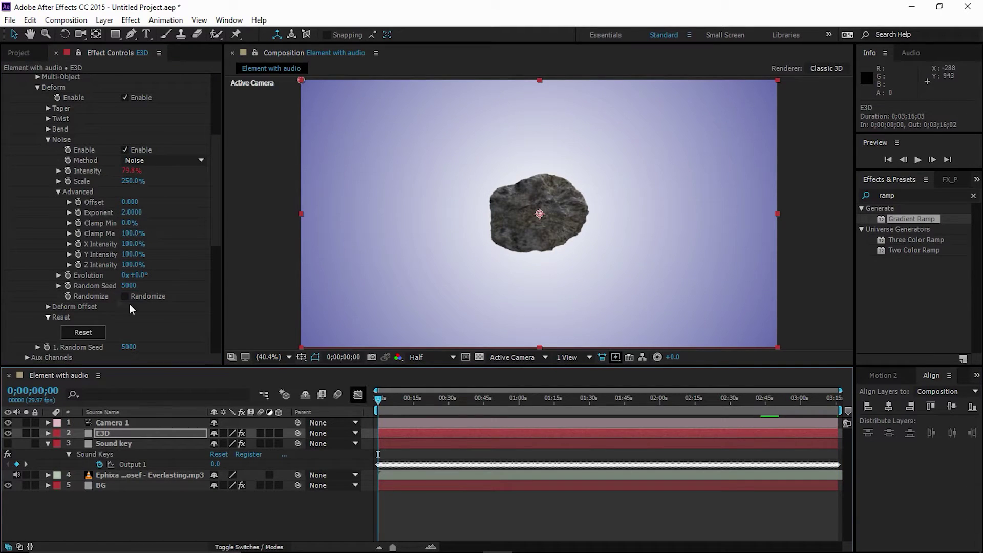
click(68, 275)
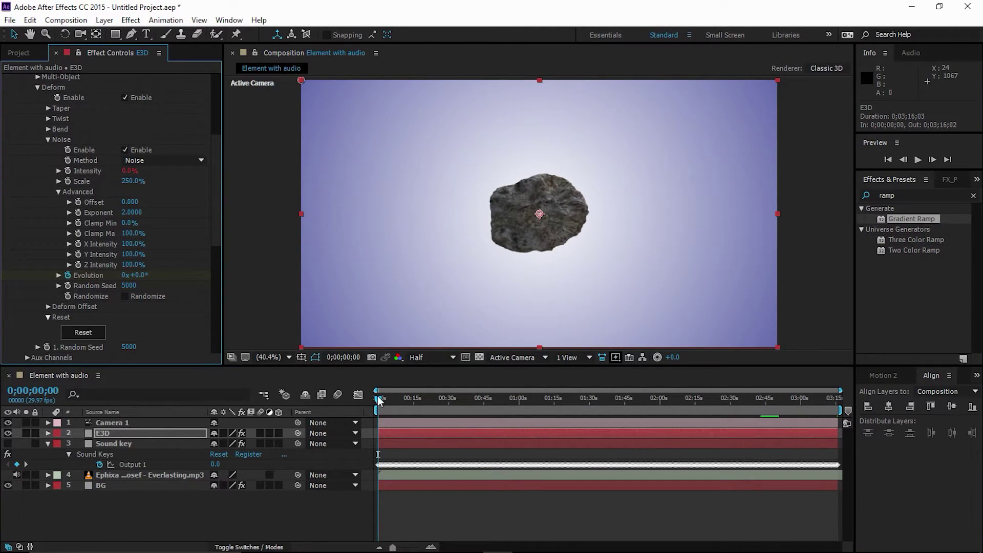
drag(379, 399, 861, 403)
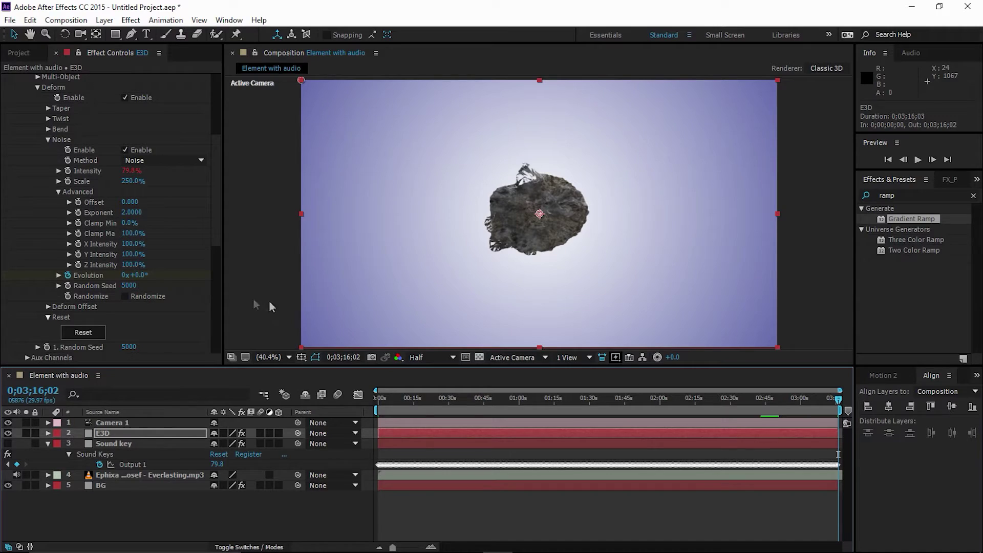
click(125, 276)
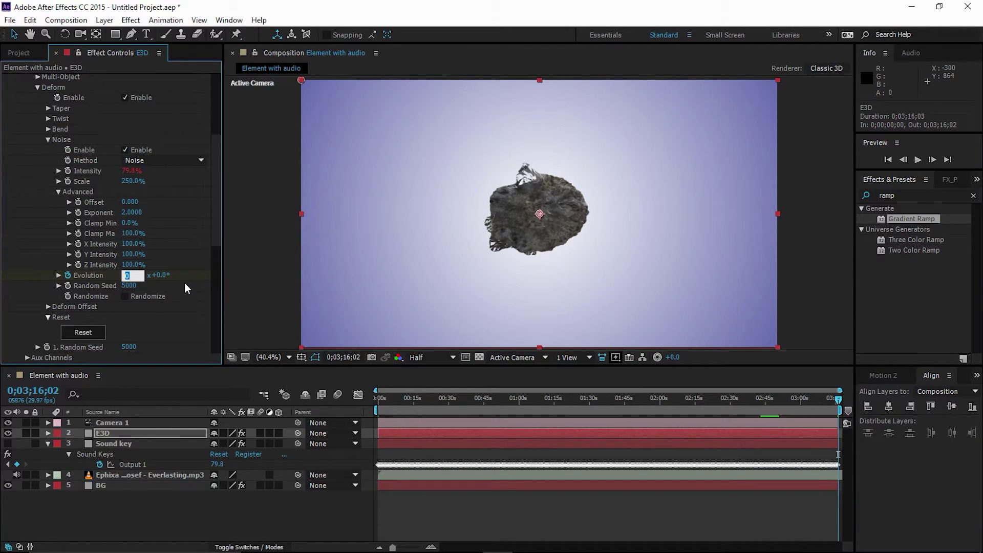
text(20)
key(Return)
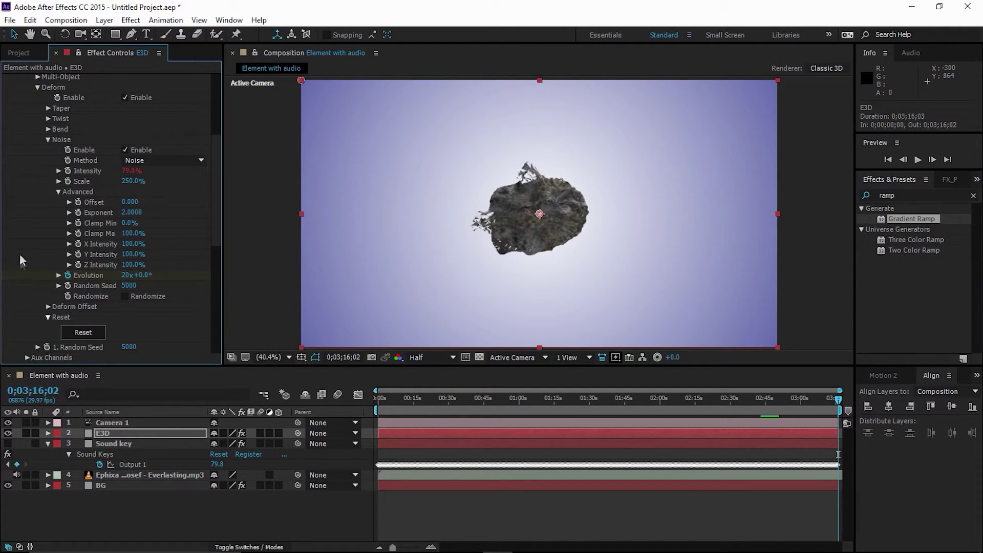
click(155, 506)
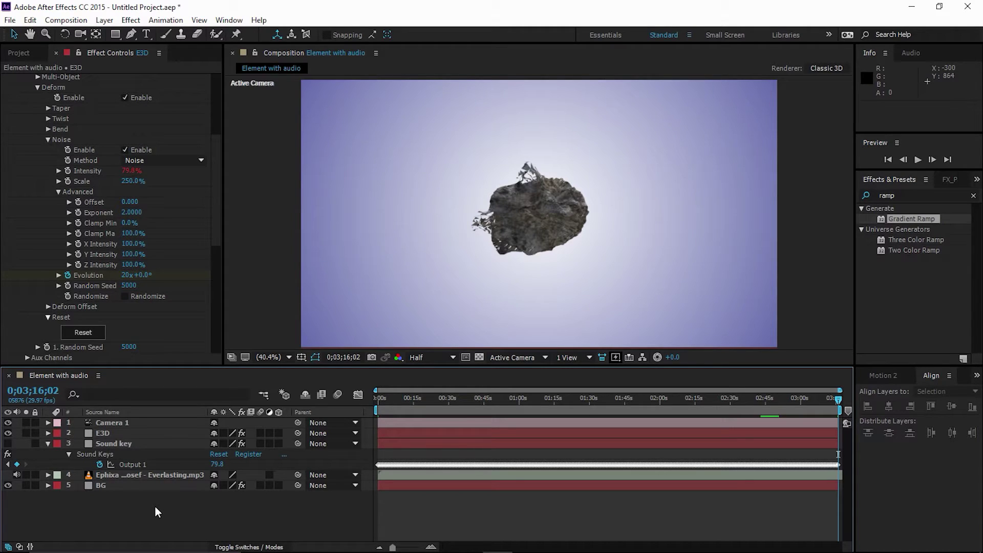
Step: Preview the churning rock, then return to the start of the composition
key(space)
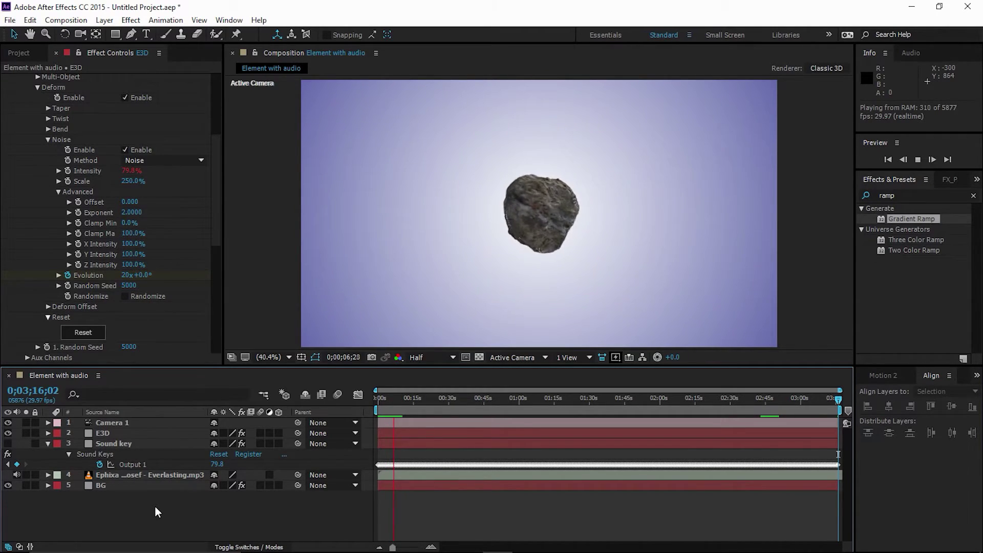
key(space)
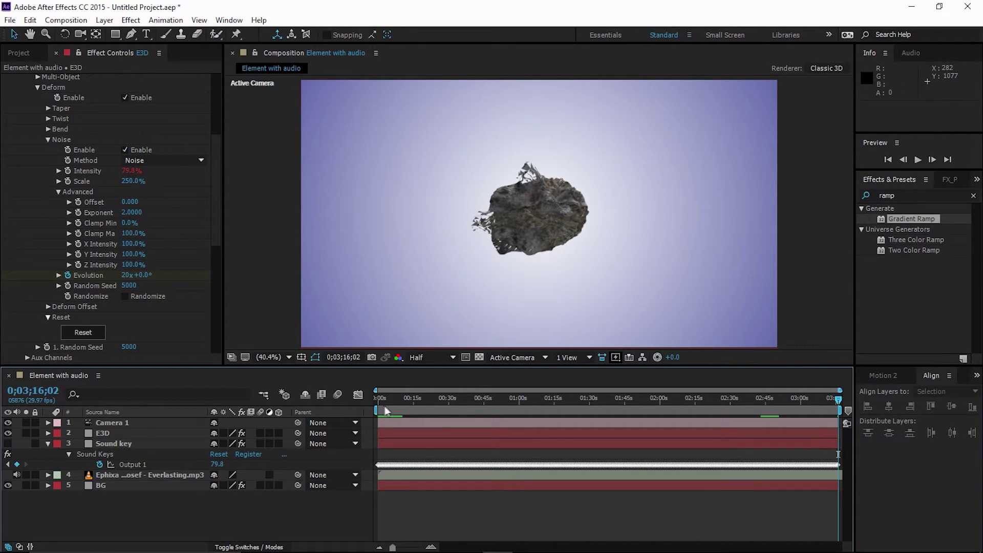
drag(380, 397, 374, 397)
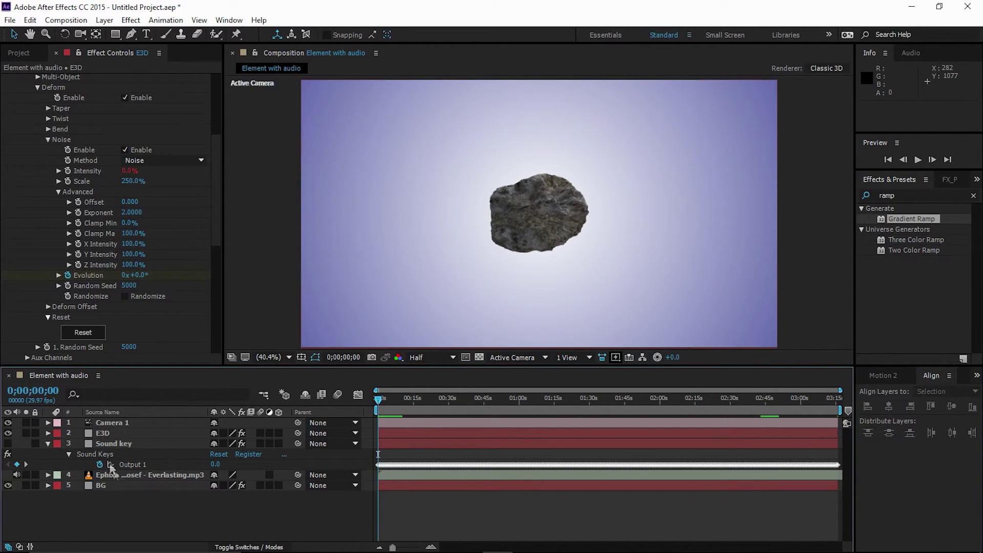
Step: Add a 3D Null 1 layer and parent Camera 1 to it
right_click(140, 516)
mouse_move(231, 402)
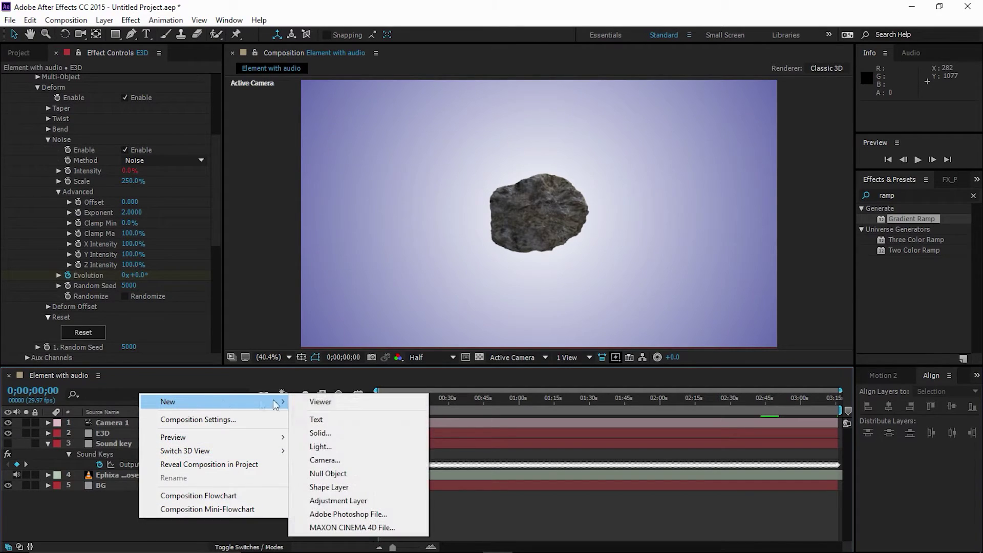
click(307, 474)
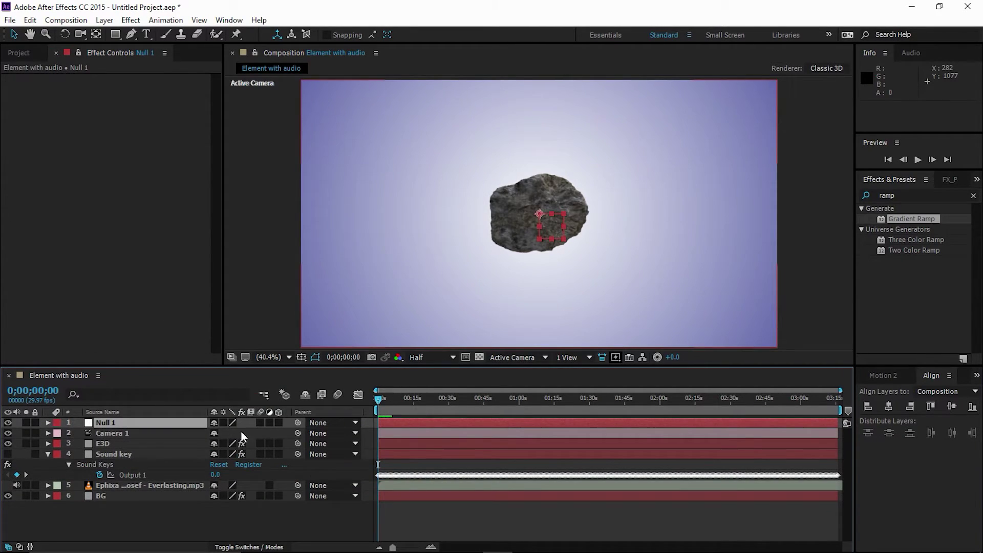
click(279, 423)
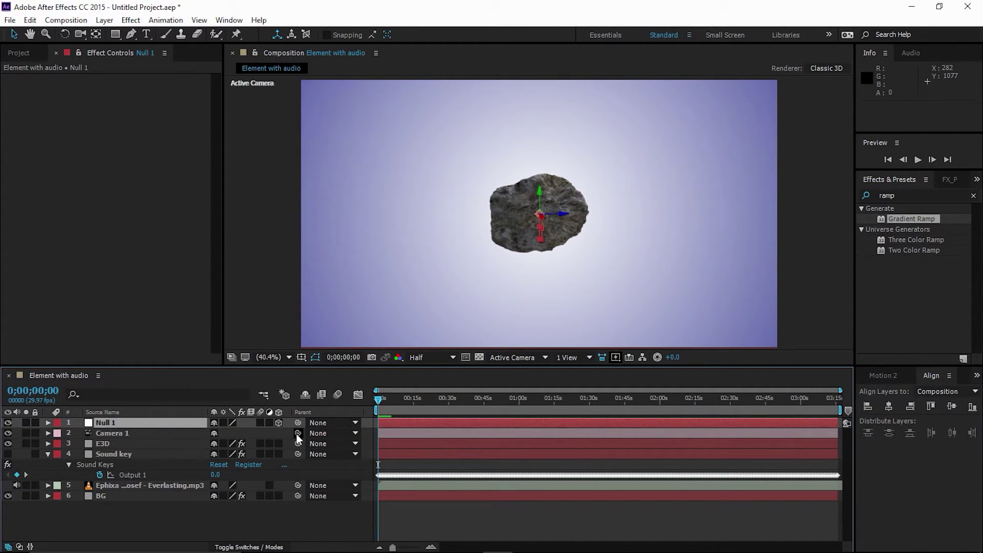
drag(271, 442, 111, 423)
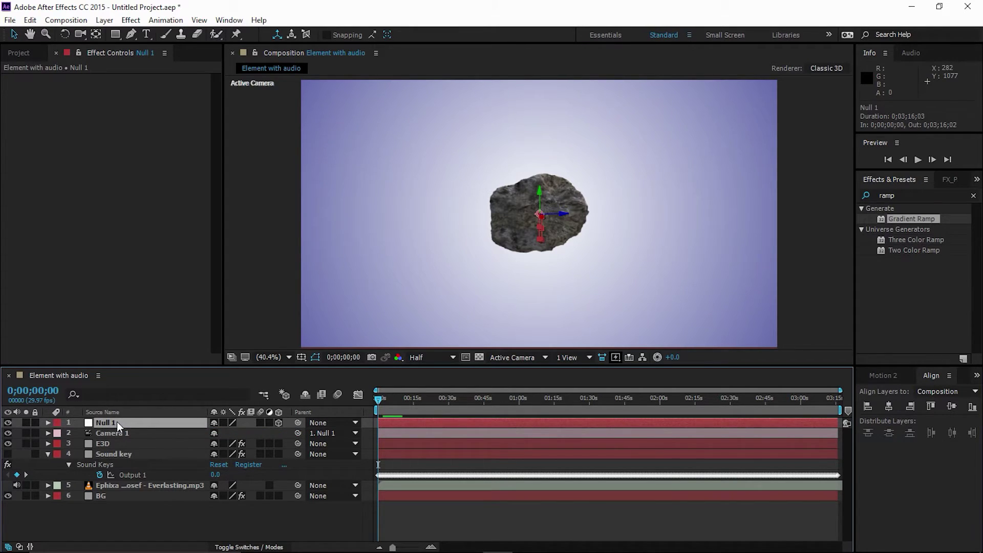
key(s)
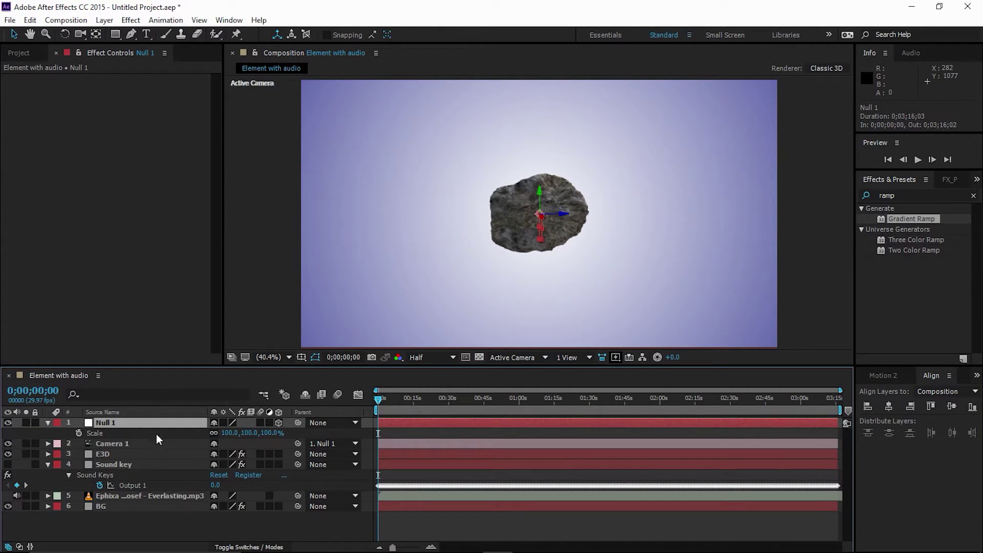
click(125, 463)
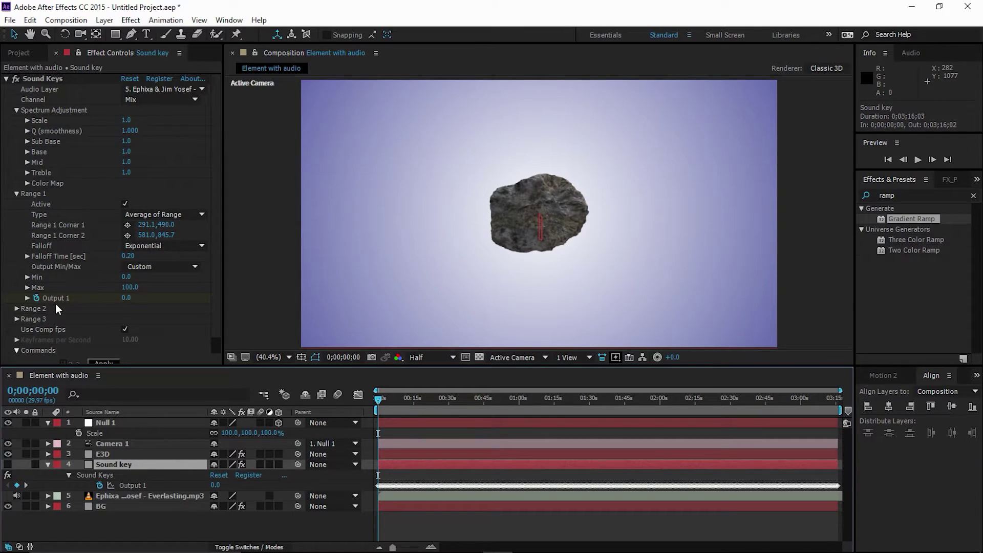
Step: Activate Sound Keys Range 2, show the Sound key layer, and move to 0;00;24;25
scroll(56, 303, down, 1)
click(17, 292)
scroll(41, 291, down, 2)
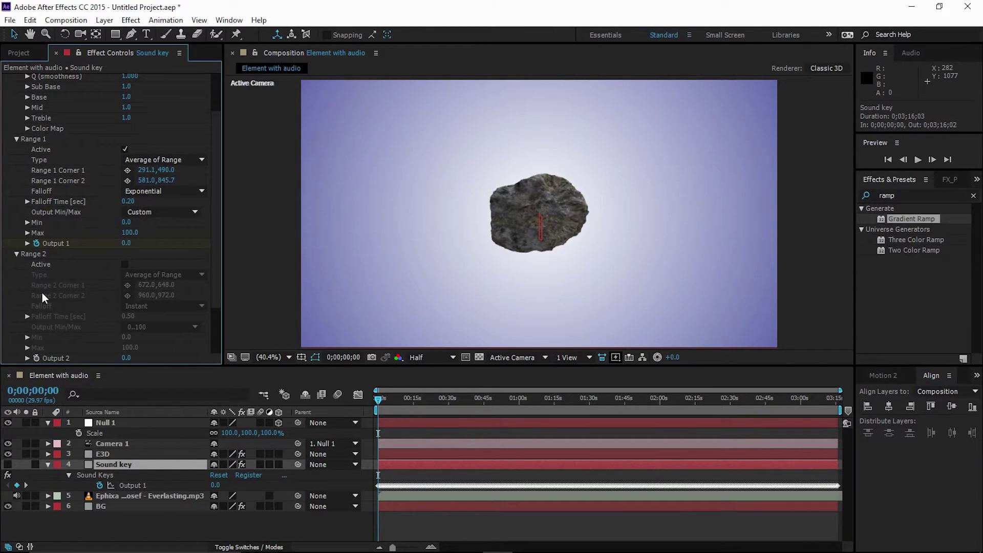
click(116, 275)
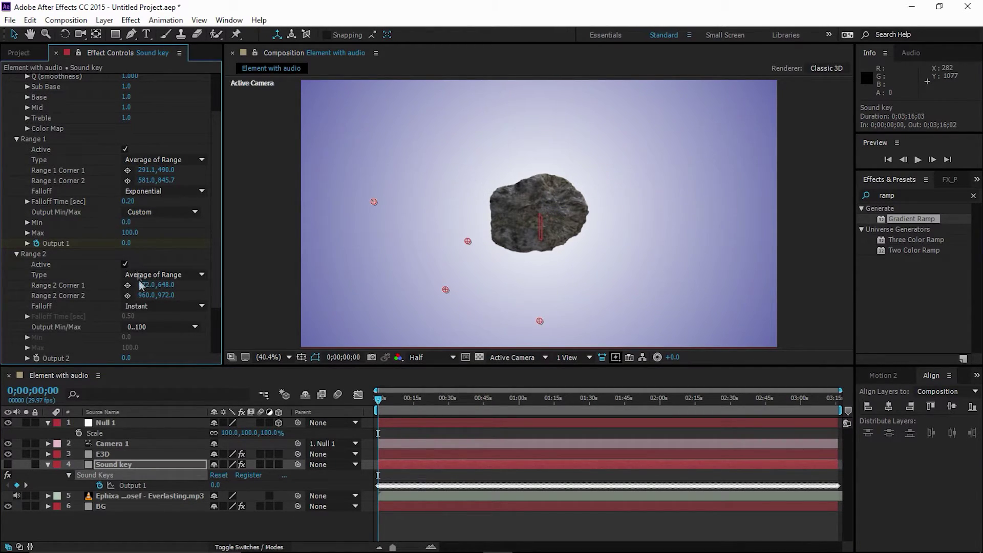
click(8, 464)
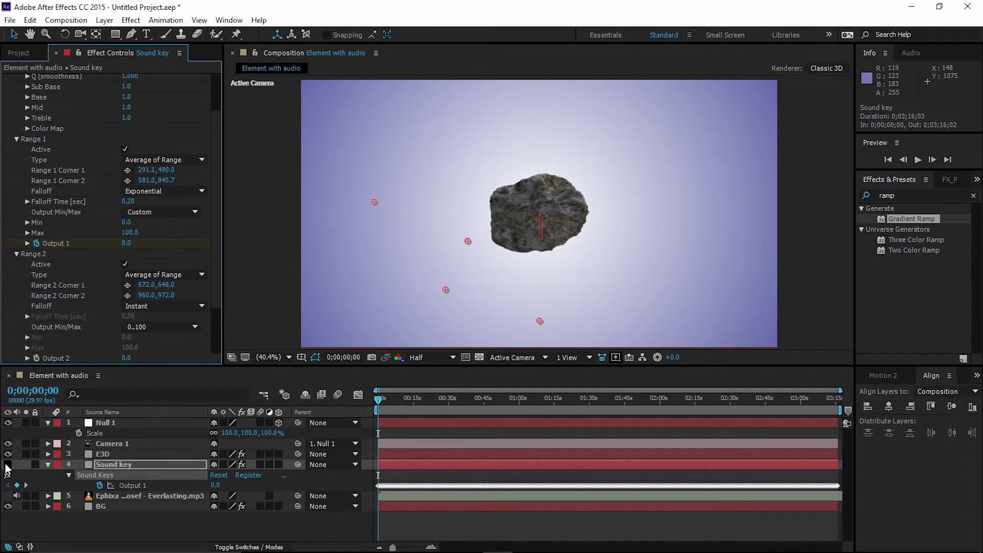
click(111, 463)
click(436, 399)
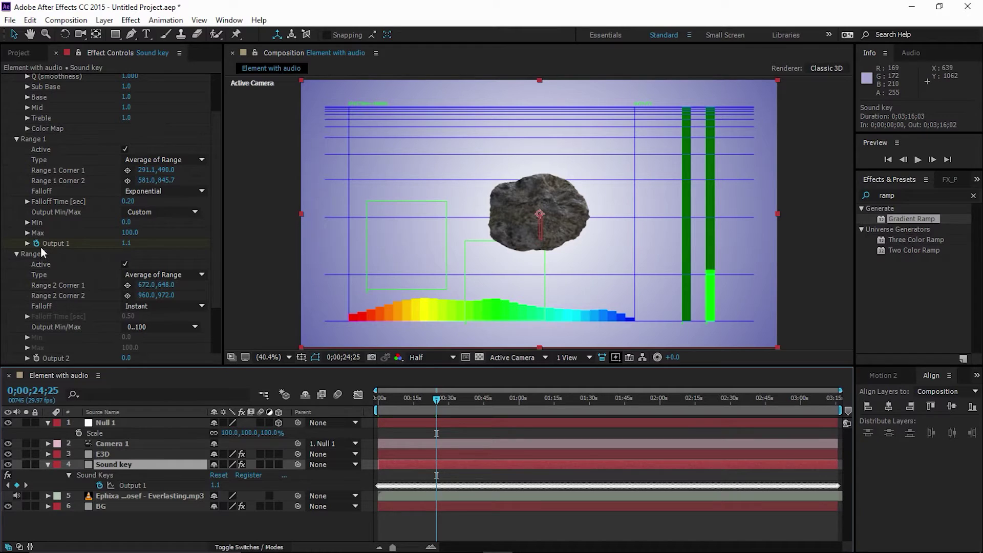
click(40, 264)
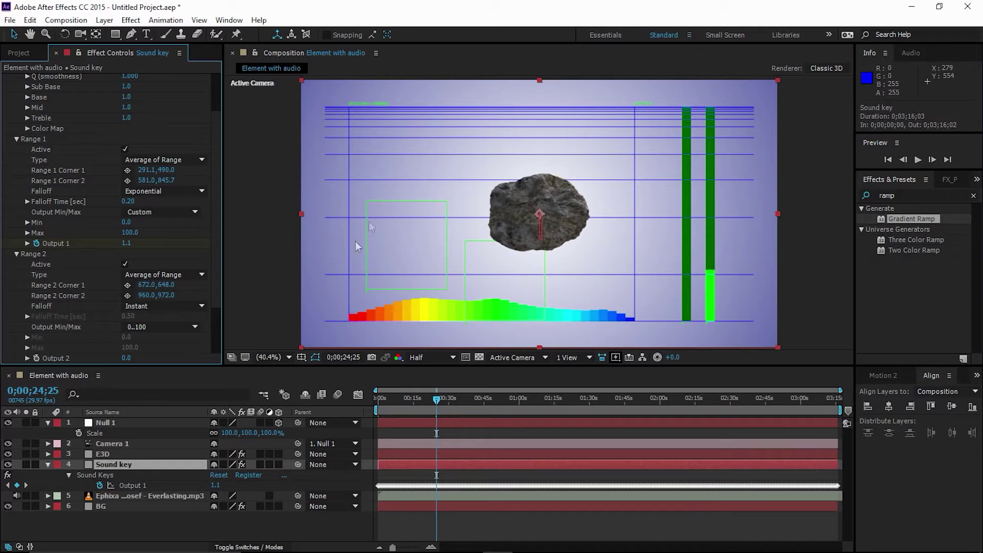
click(146, 169)
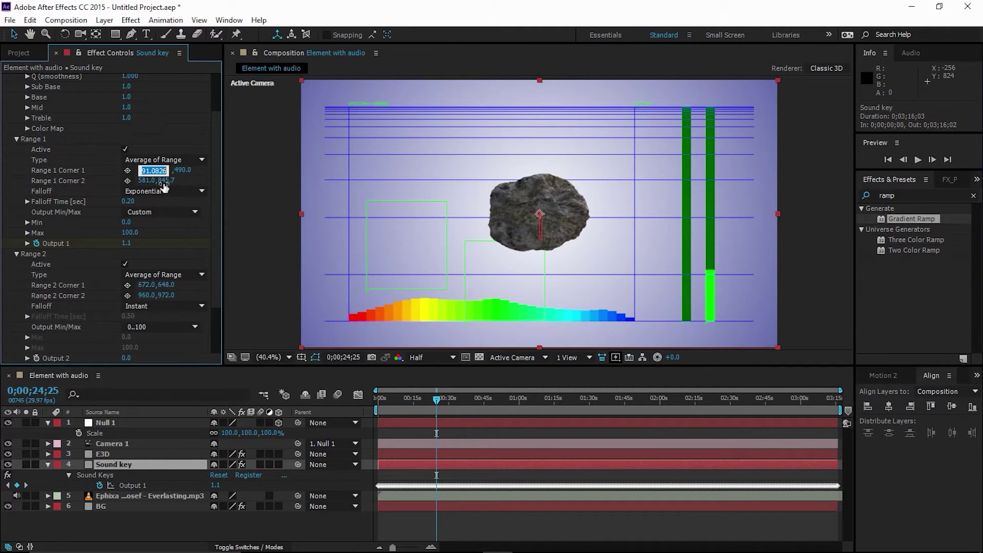
Step: Copy Range 1's Corner 1 values, 291.1 and 490, into Range 2's Corner 1
click(148, 285)
text(291.1)
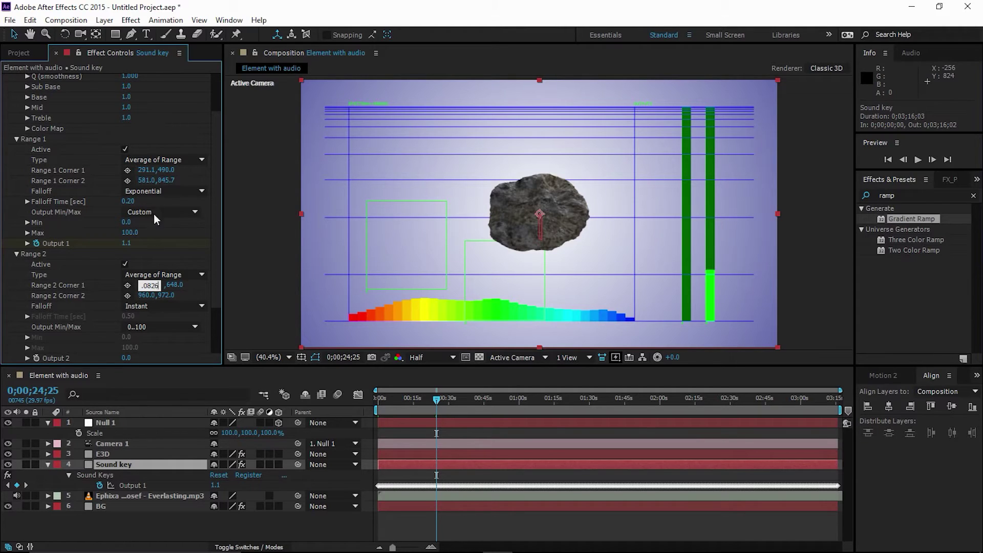
click(173, 170)
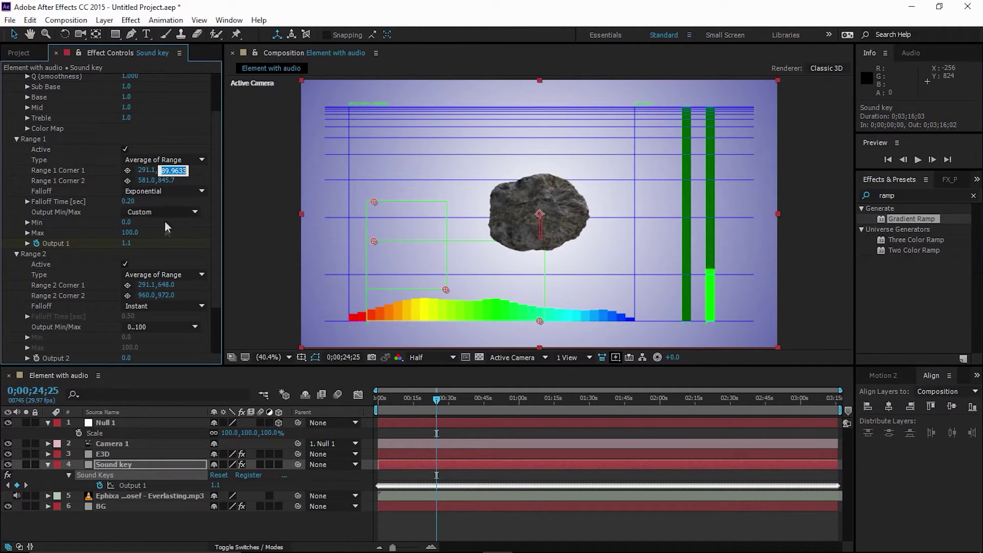
click(164, 285)
text(490)
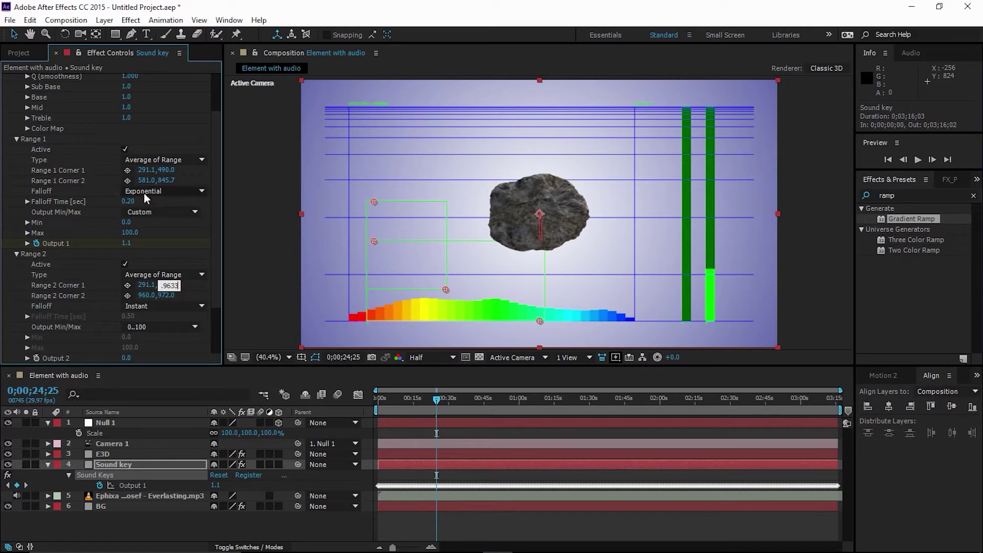
Step: Set Range 2's Corner 2 to 581 and 845.7 to match Range 1's Corner 2
click(154, 181)
text(581)
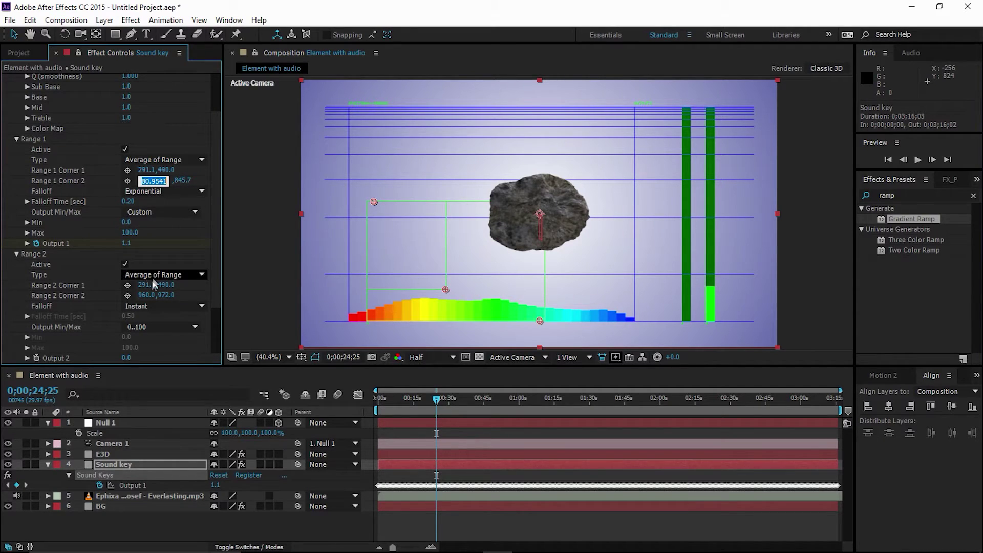
click(150, 295)
text(581.)
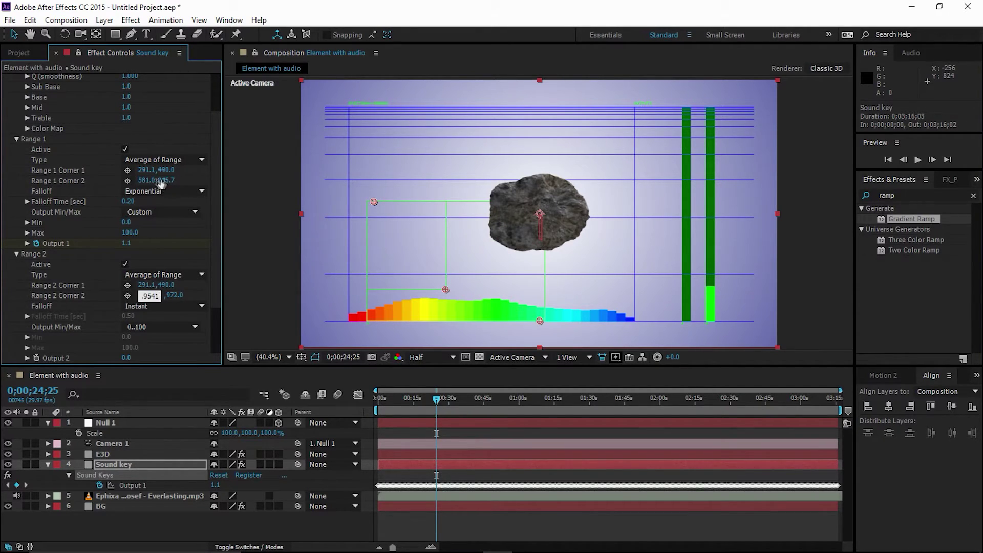
click(175, 182)
text(845.7)
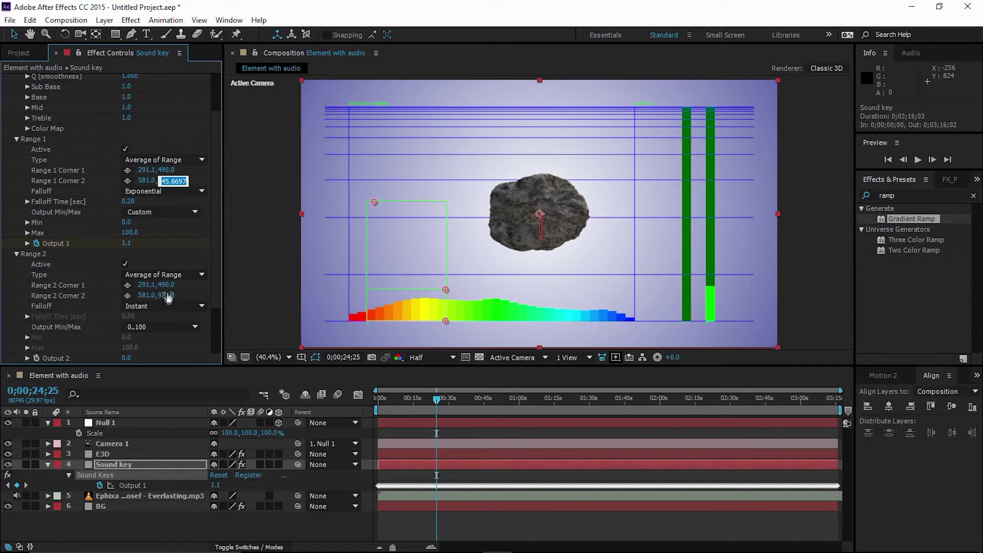
click(169, 295)
text(845.7)
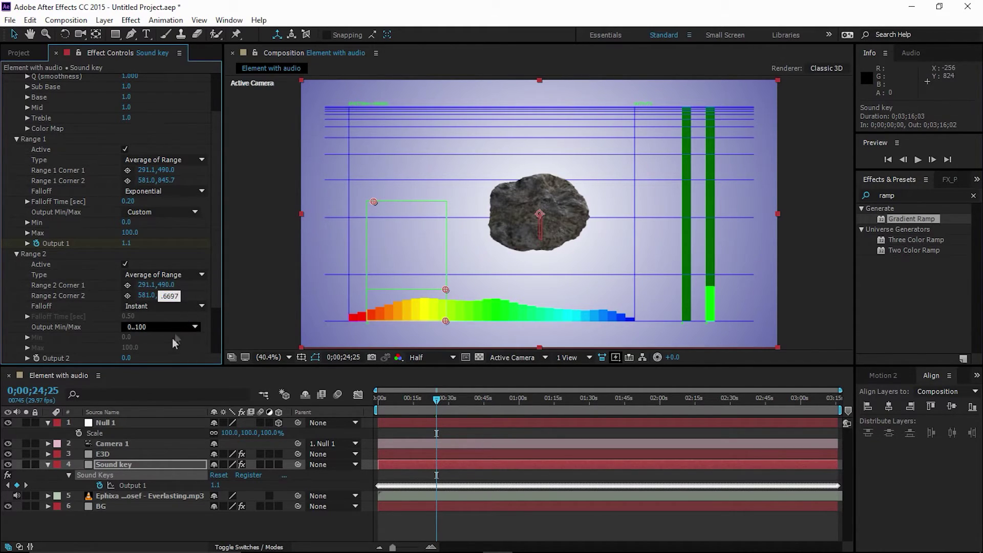
key(Return)
Step: Give Range 2 an Exponential falloff and a Custom output minimum and maximum
click(141, 307)
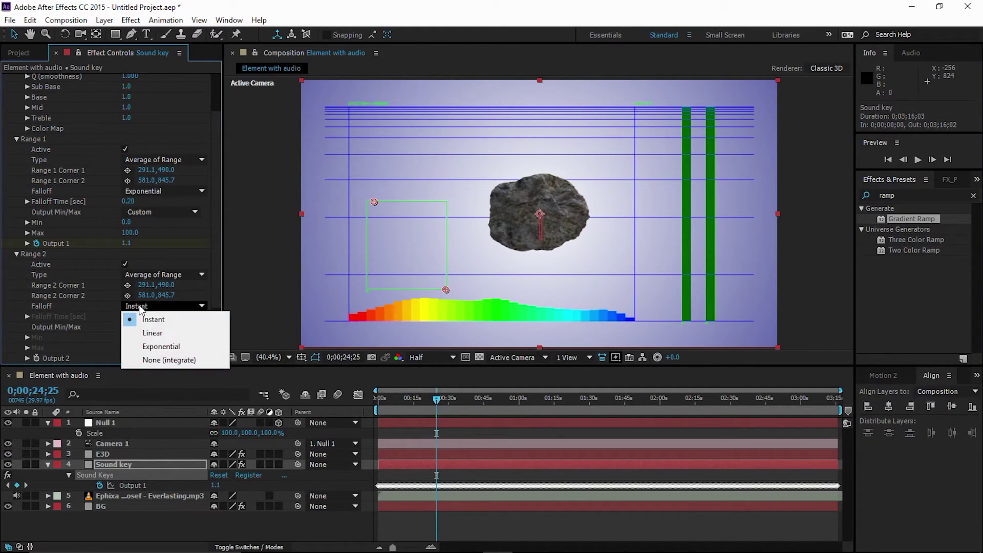
click(155, 347)
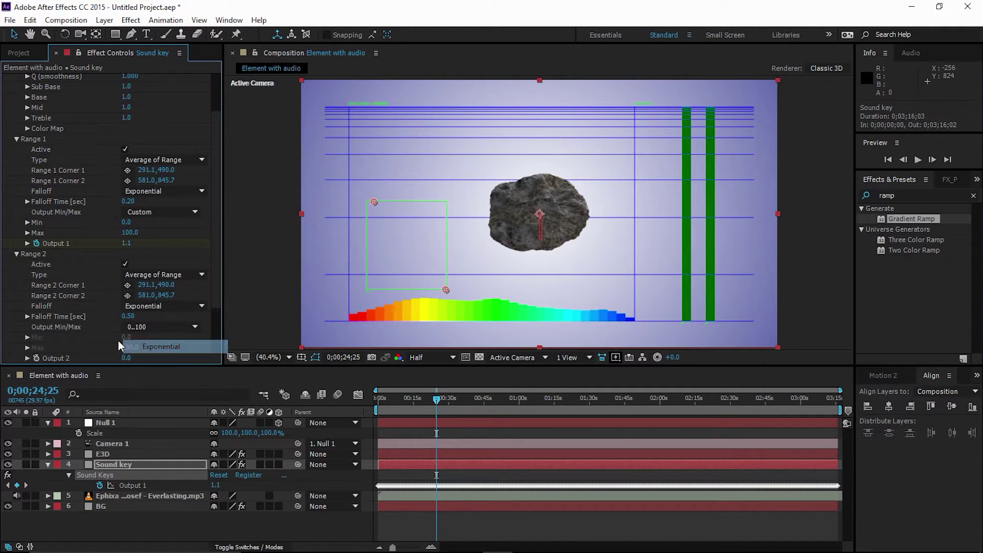
click(145, 328)
click(152, 407)
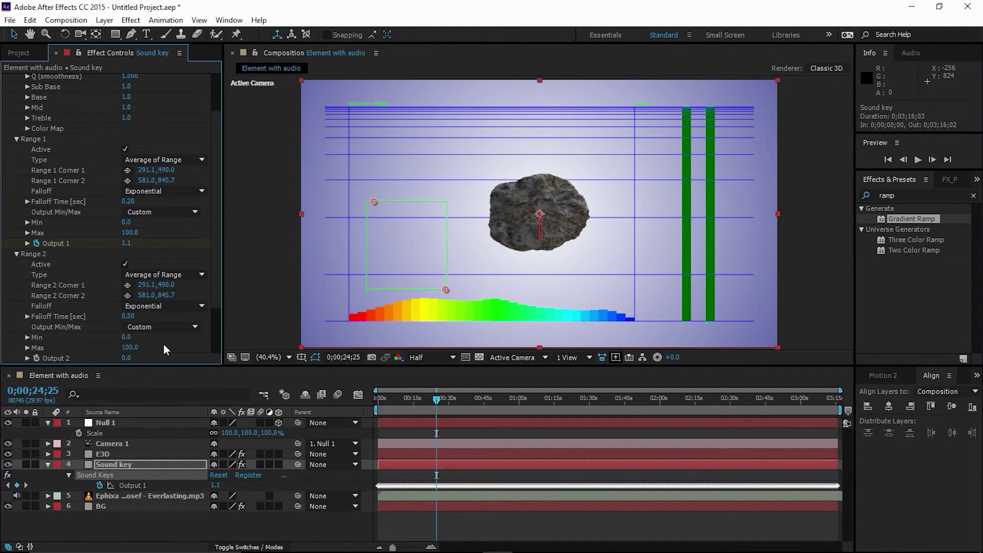
click(105, 423)
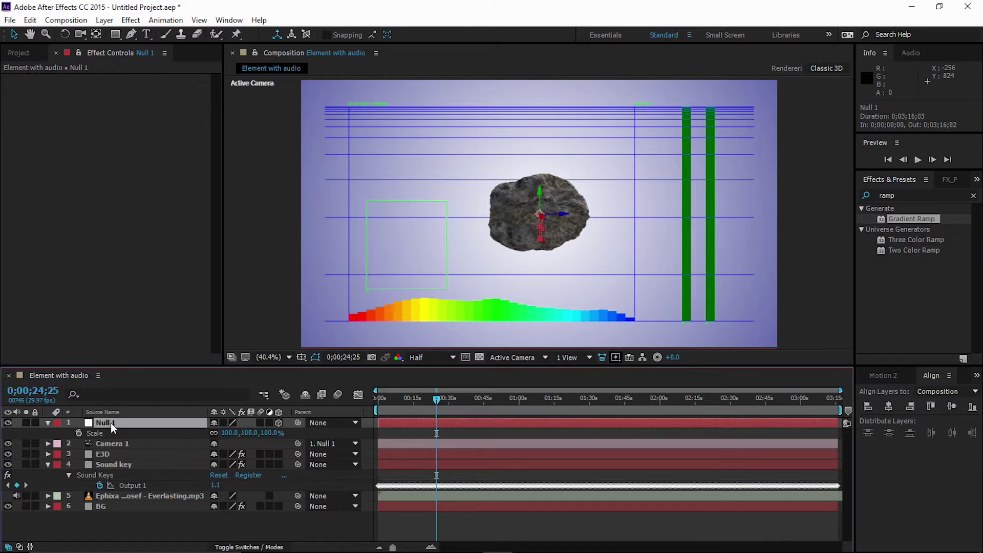
Step: Try Null 1 scale values of 62% and 65% while checking the Sound Keys settings
click(117, 463)
scroll(96, 318, down, 3)
scroll(96, 318, down, 2)
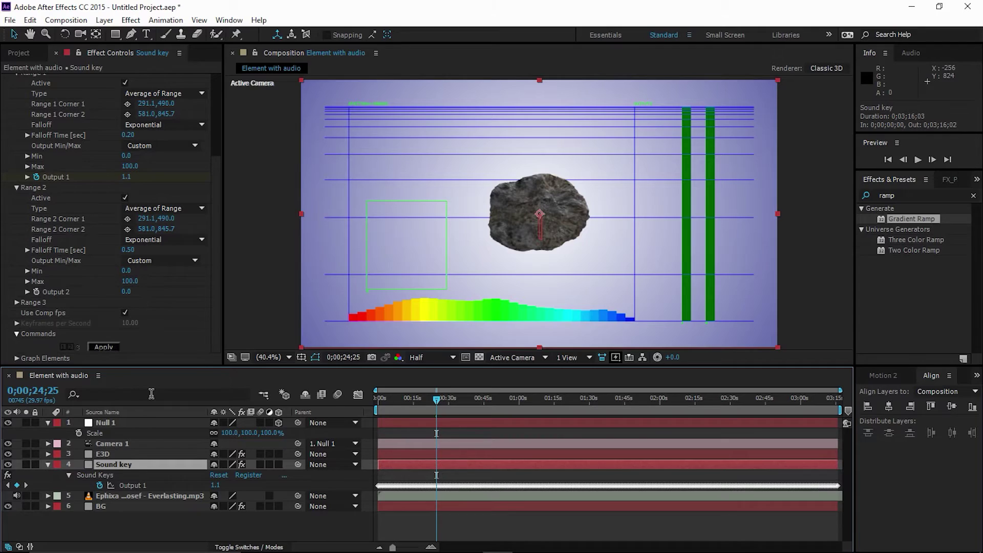
click(105, 423)
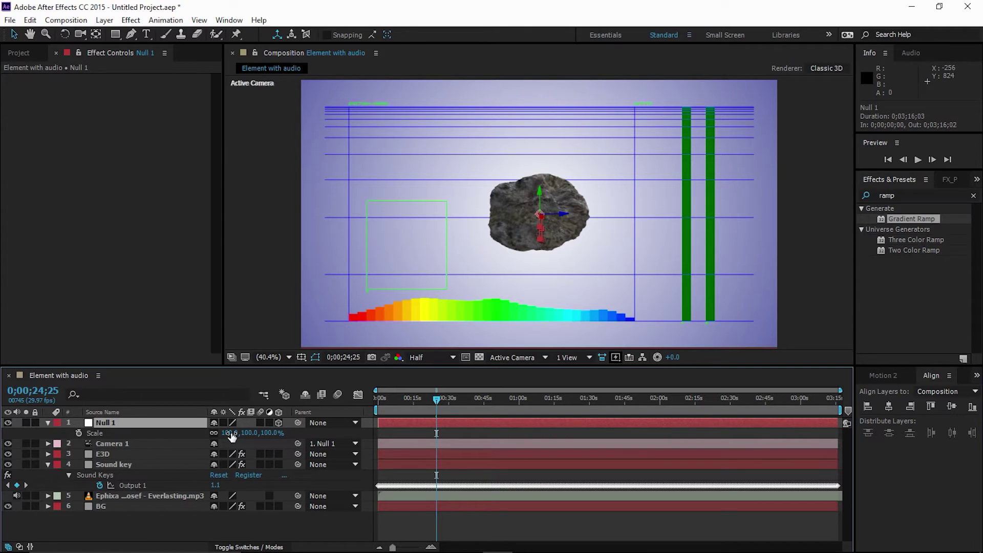
drag(232, 435, 209, 433)
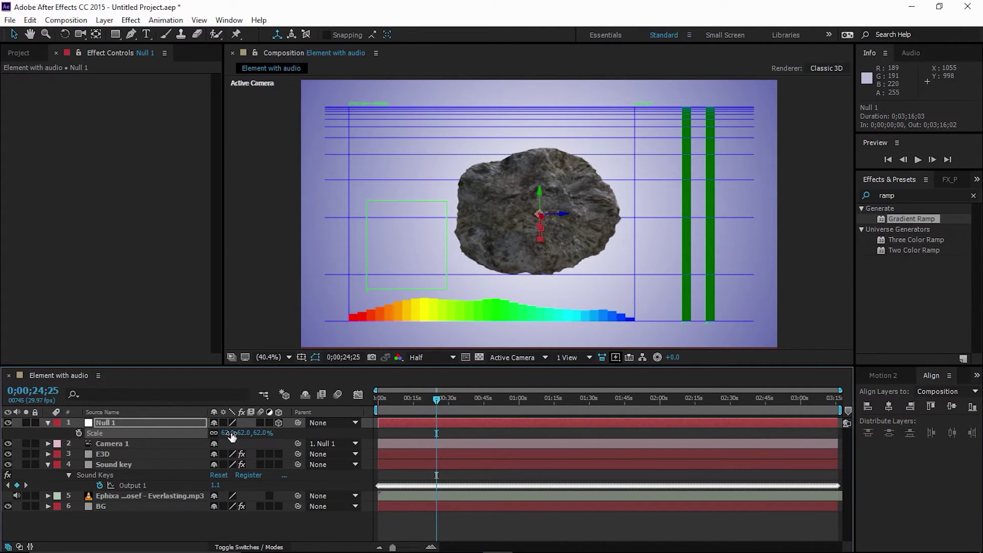
drag(232, 435, 236, 435)
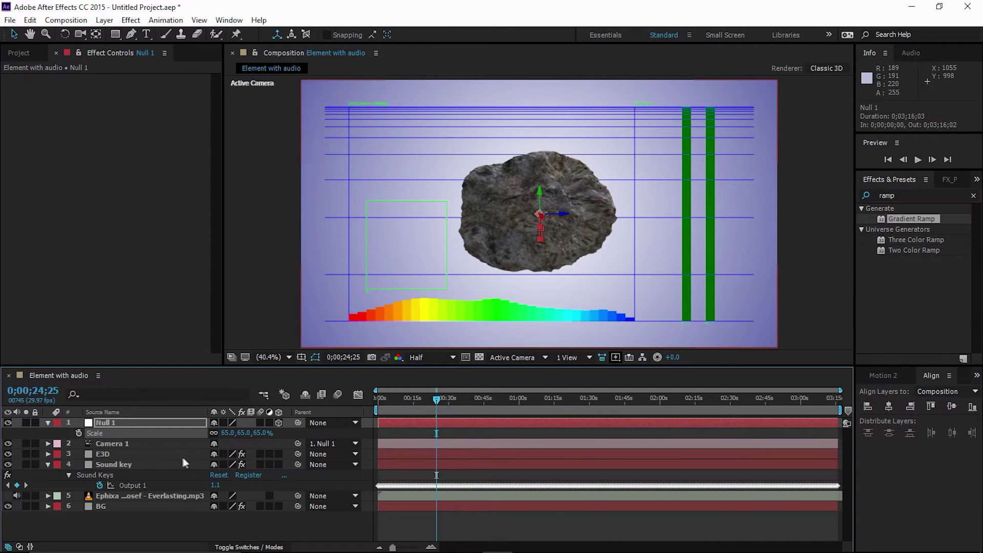
click(125, 466)
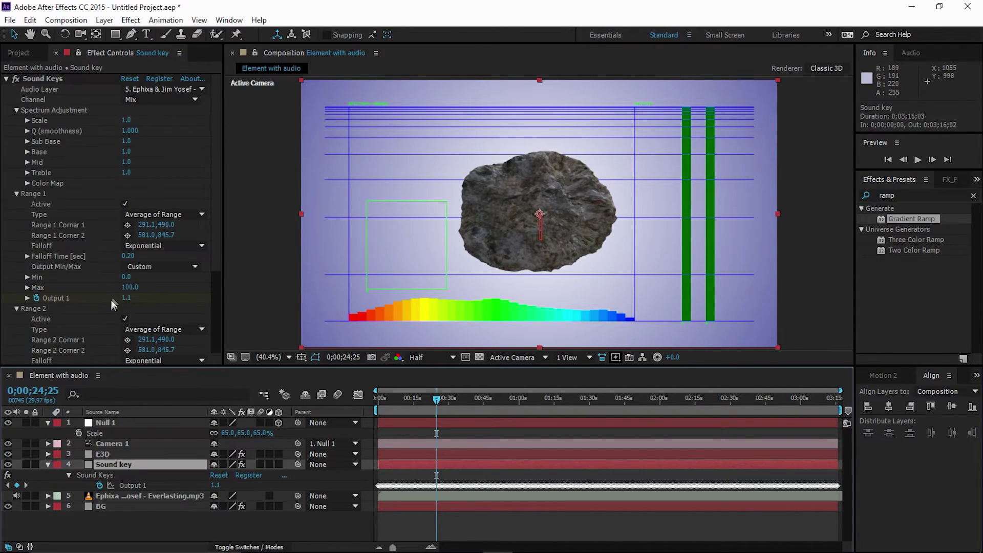
scroll(73, 327, down, 5)
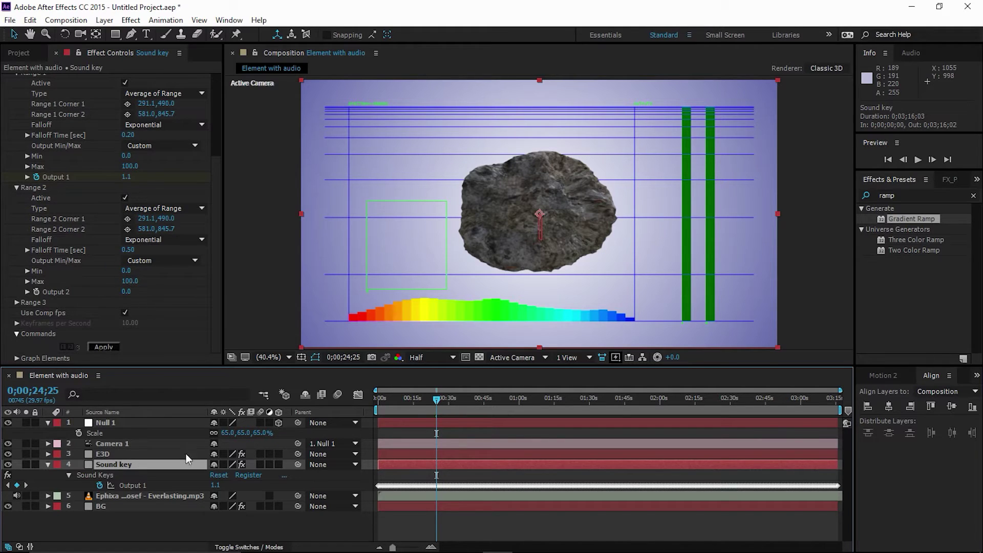
Step: Set Null 1's scale to exactly 70%
drag(229, 435, 233, 433)
click(230, 433)
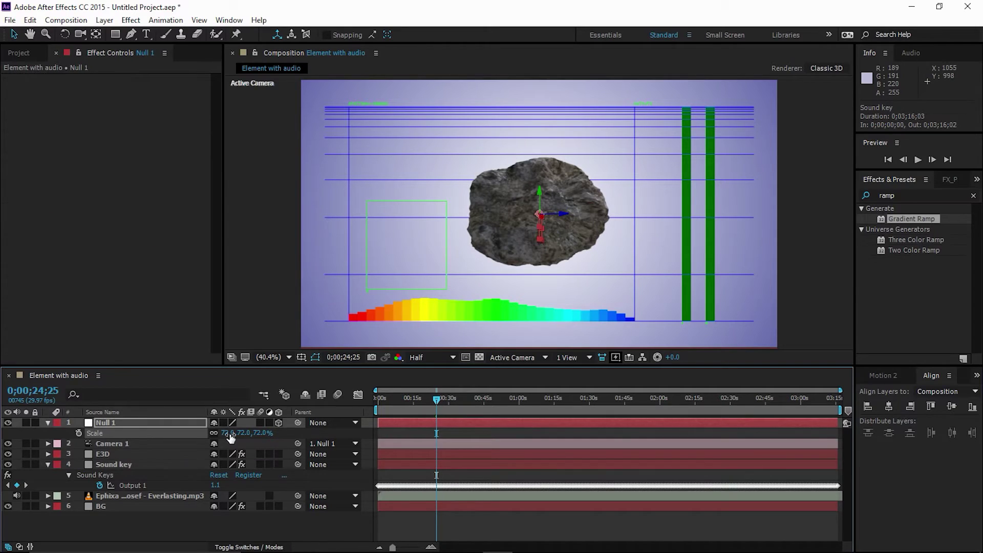
text(70)
key(Return)
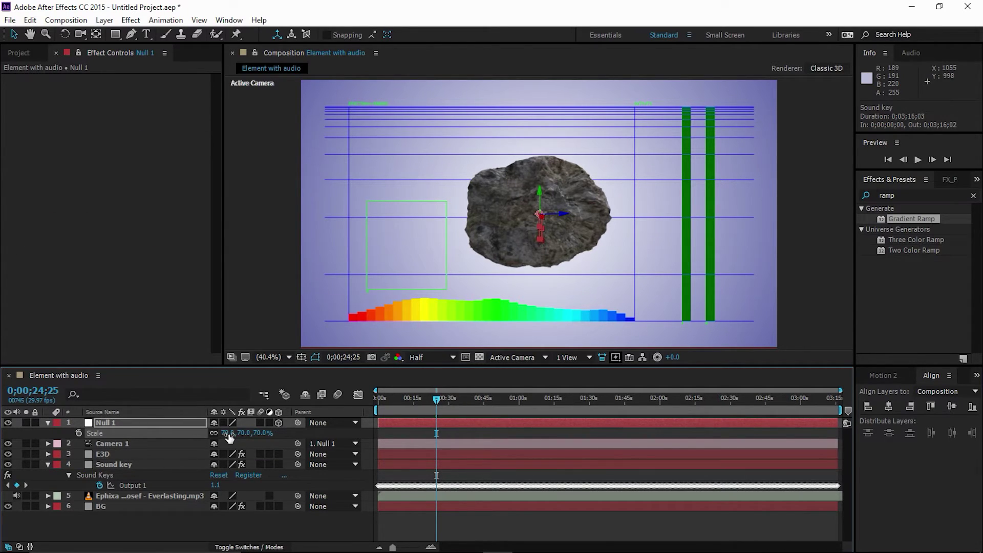
click(118, 464)
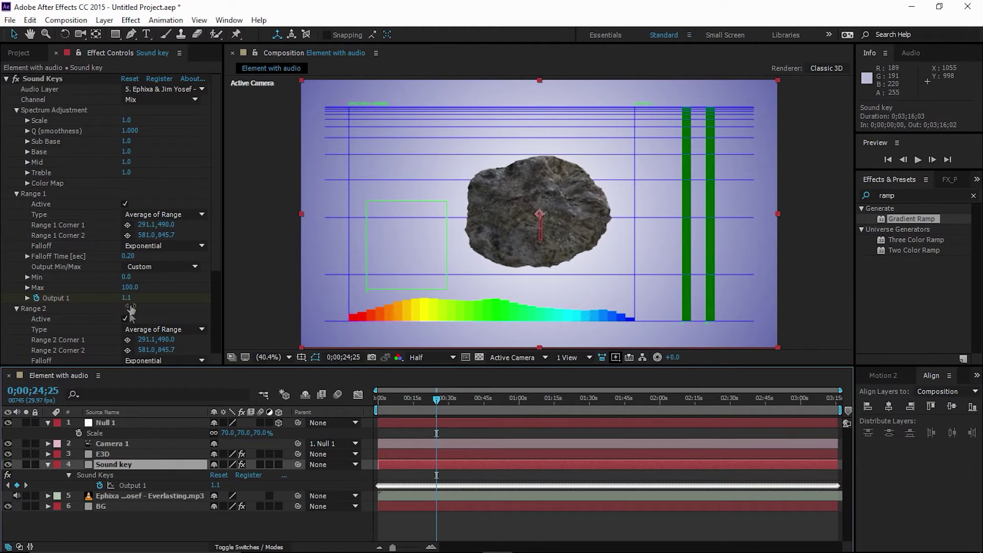
Step: Set Range 2's custom output to Max 70 and Min 100
scroll(124, 329, down, 4)
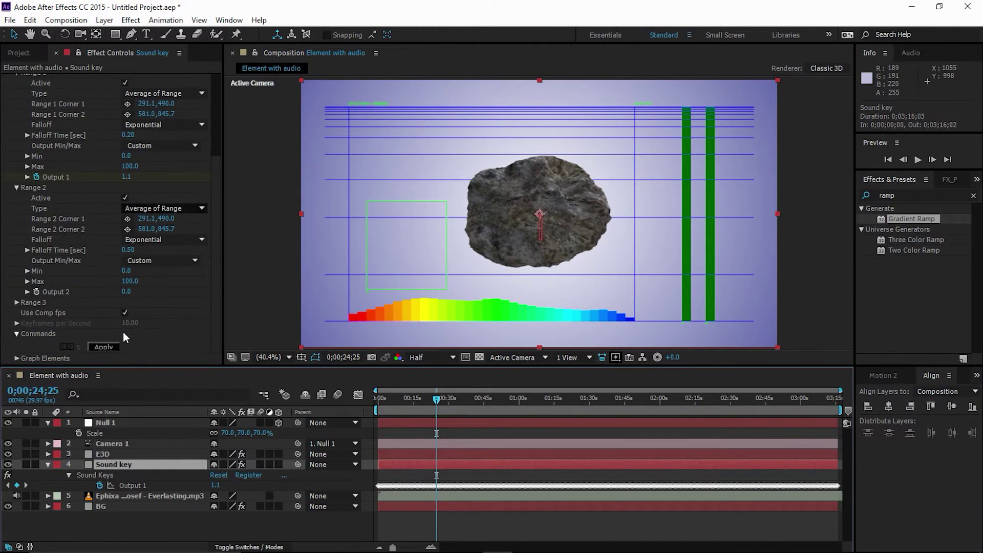
click(128, 282)
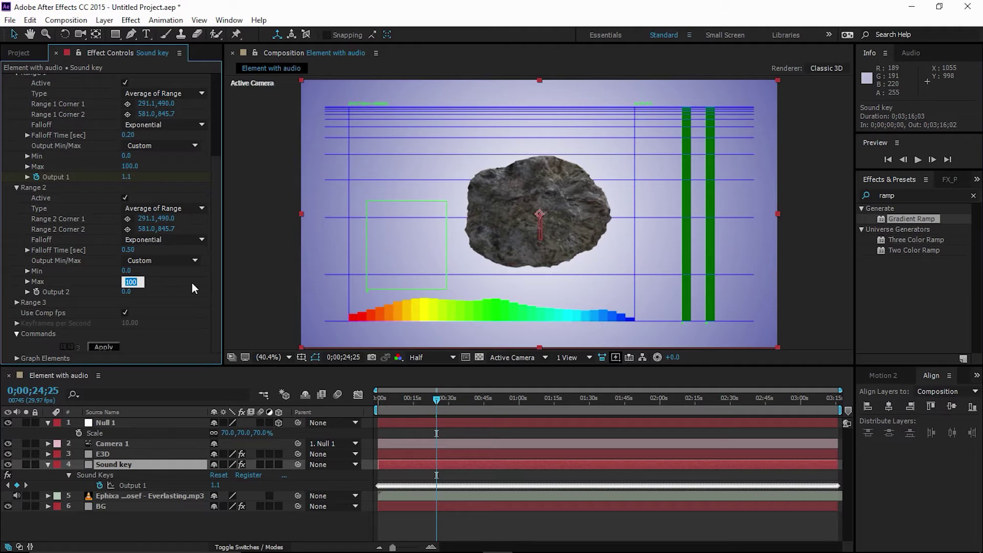
text(70)
key(Return)
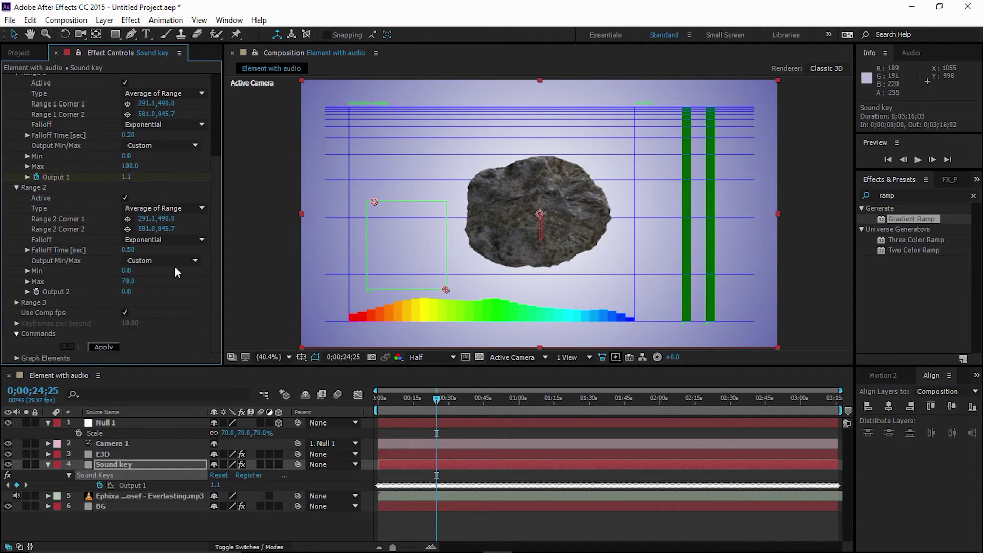
click(127, 271)
text(100)
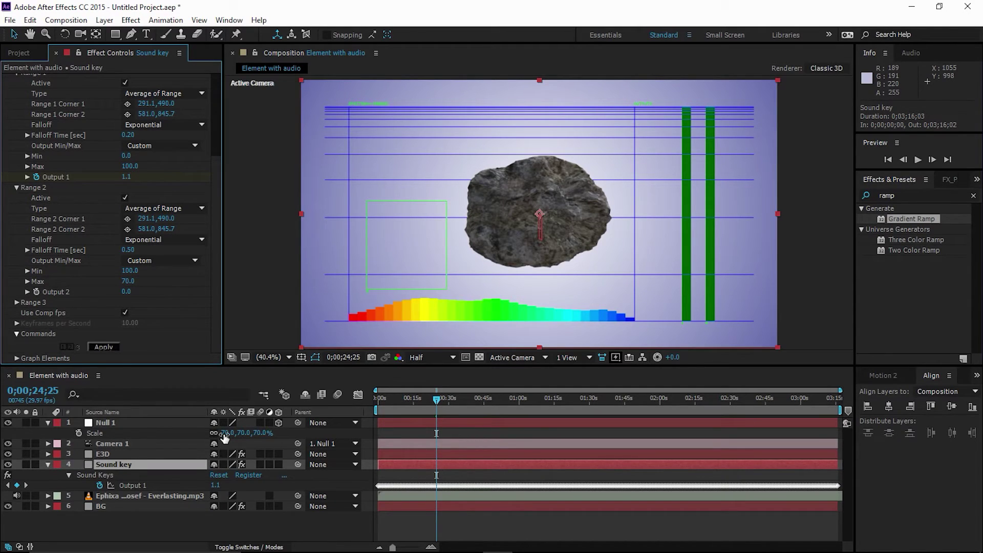
click(121, 421)
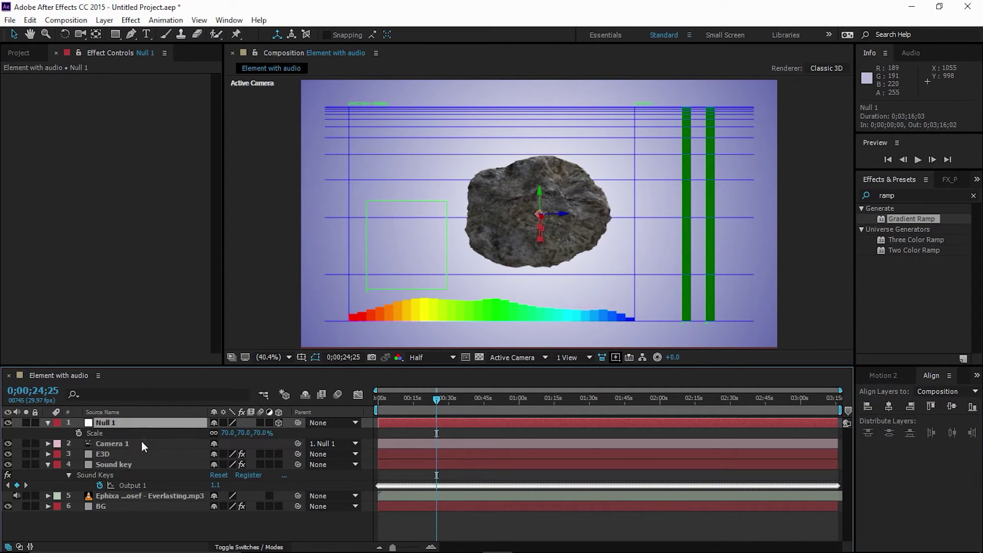
Step: Apply Sound Keys to bake keyframes, then reveal the Sound key layer's animated outputs with U
click(118, 463)
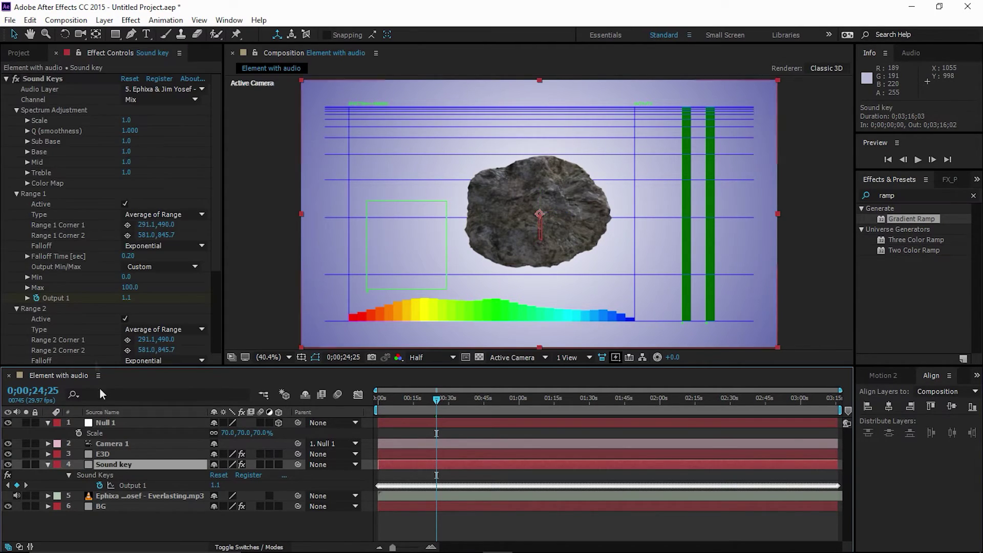
scroll(61, 291, down, 5)
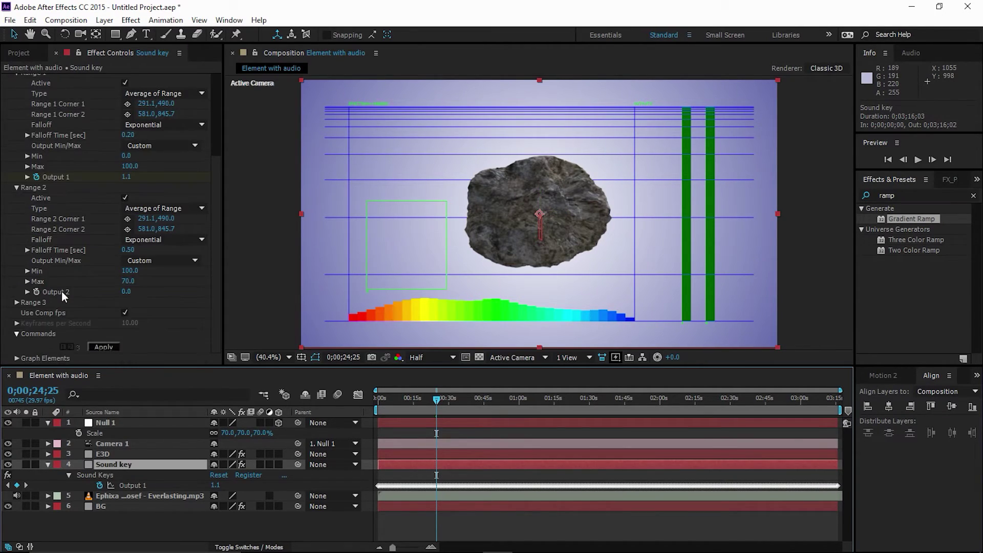
click(104, 346)
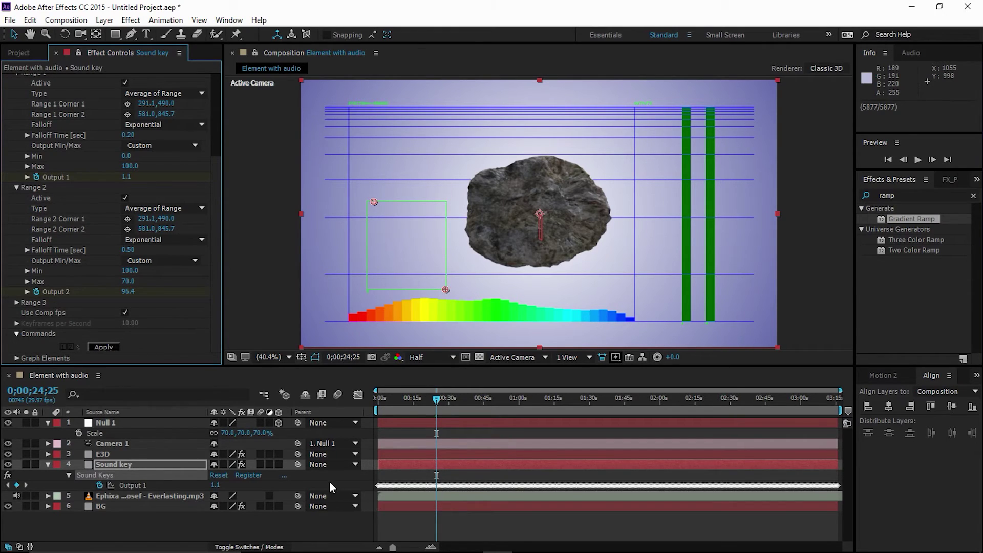
click(116, 463)
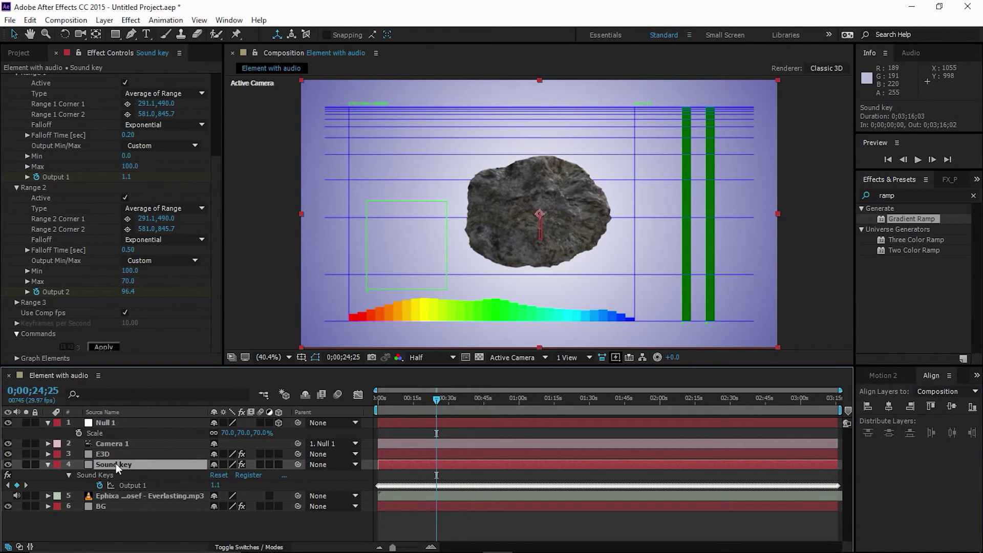
key(u)
key(u)
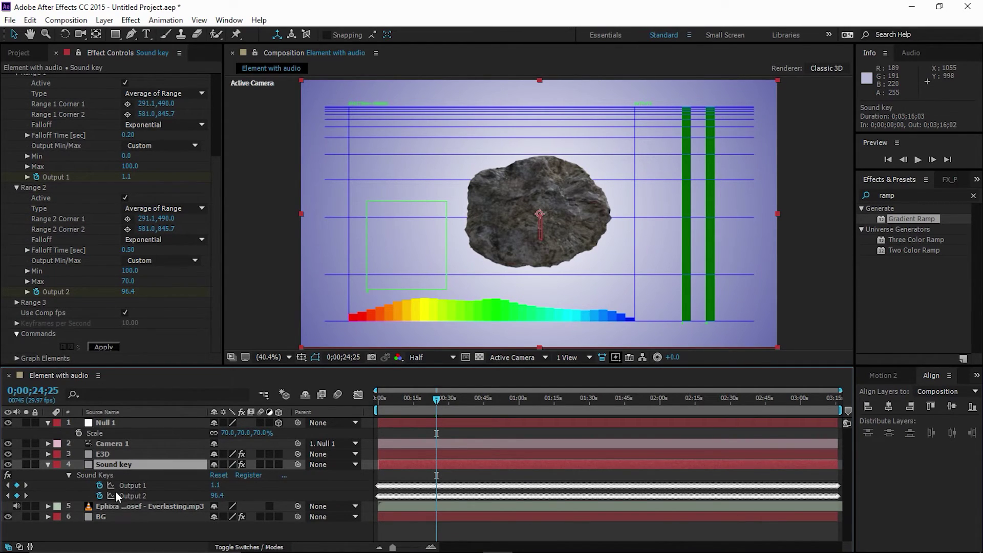
click(106, 422)
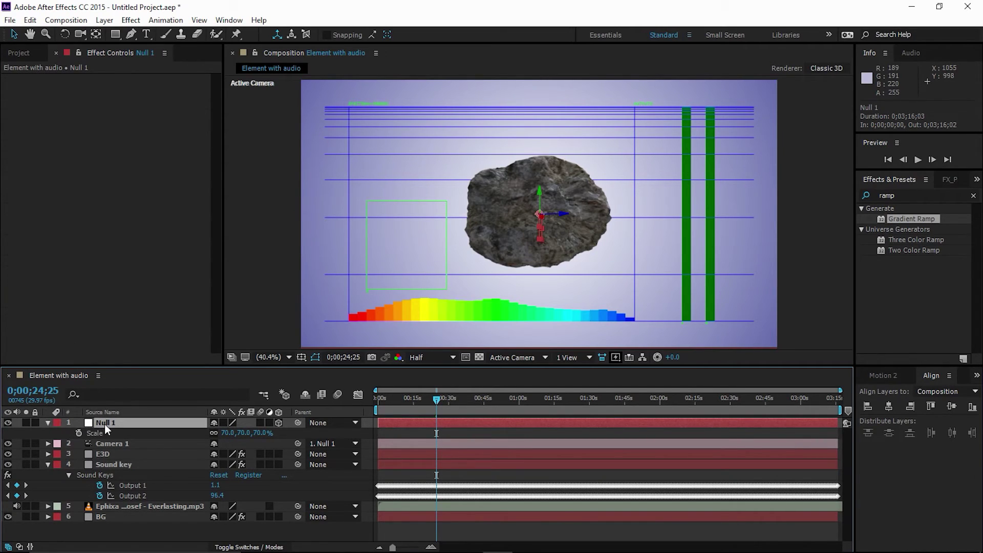
Step: Link Null 1's Scale to Sound Keys Output 2 by expression, then hide and collapse the Sound key layer
alt+click(79, 434)
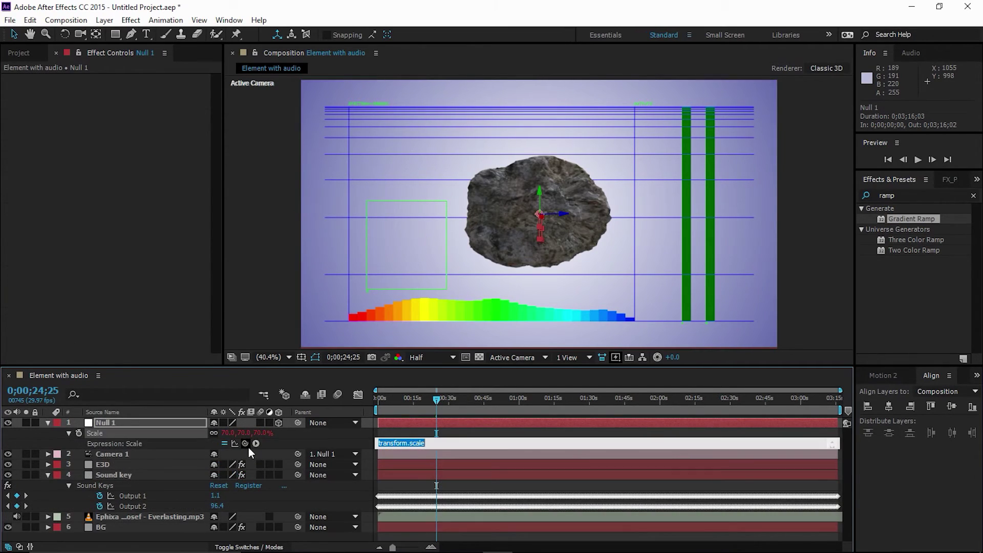
drag(244, 444, 146, 506)
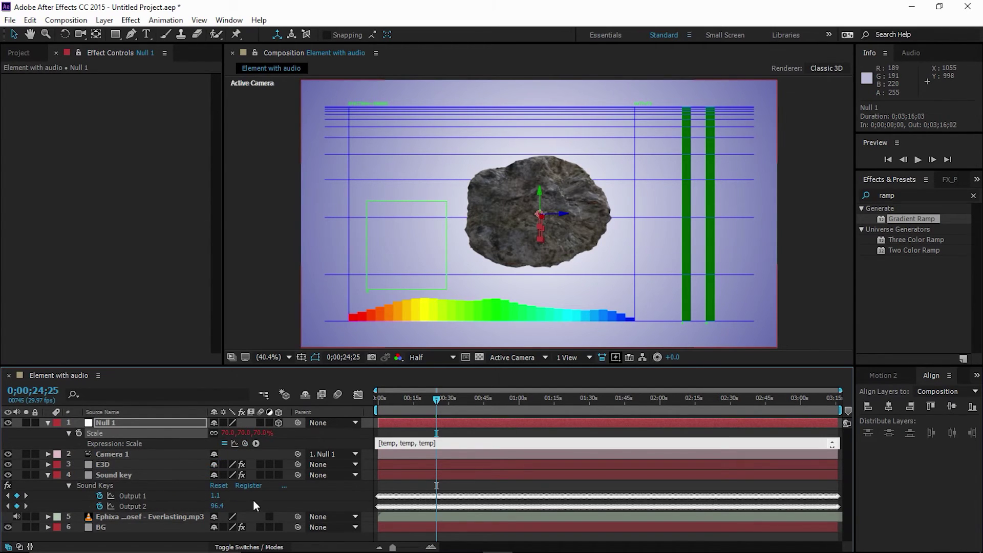
click(259, 499)
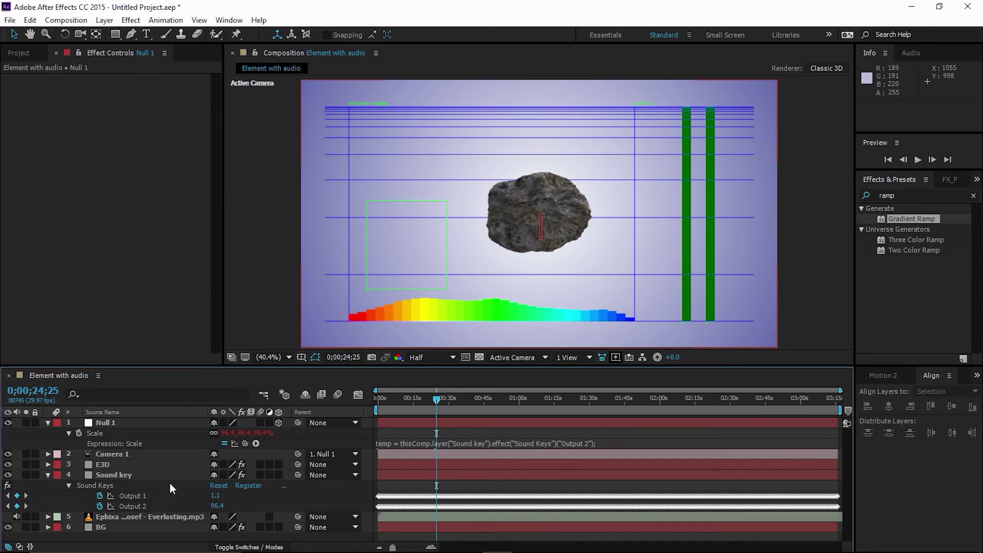
click(8, 475)
click(48, 476)
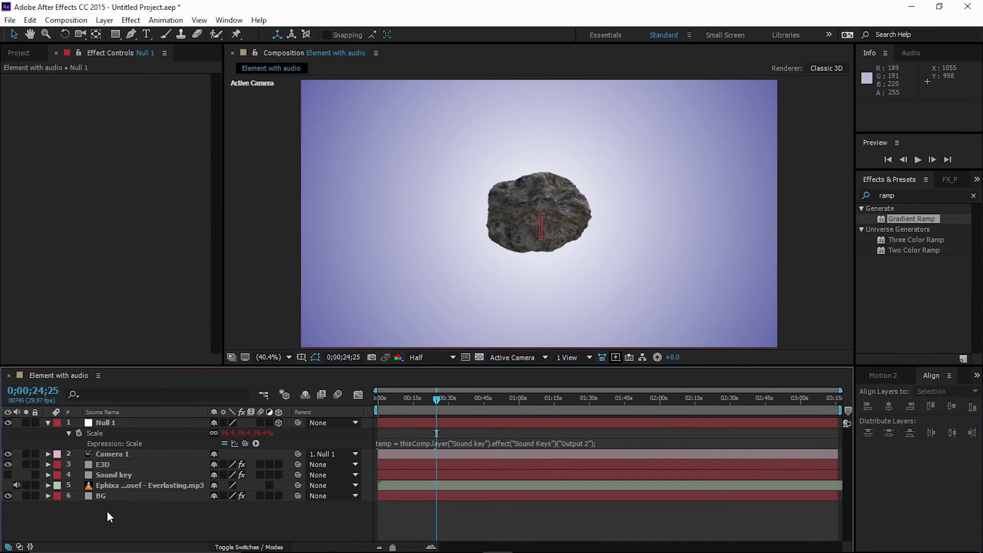
Step: Play a RAM preview of the audio-driven rock over the blue-white gradient
key(space)
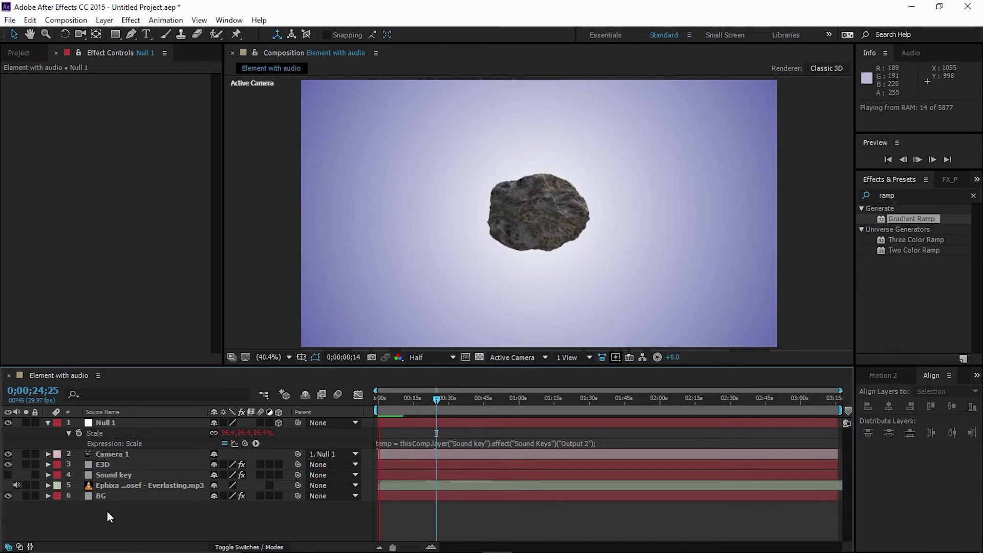